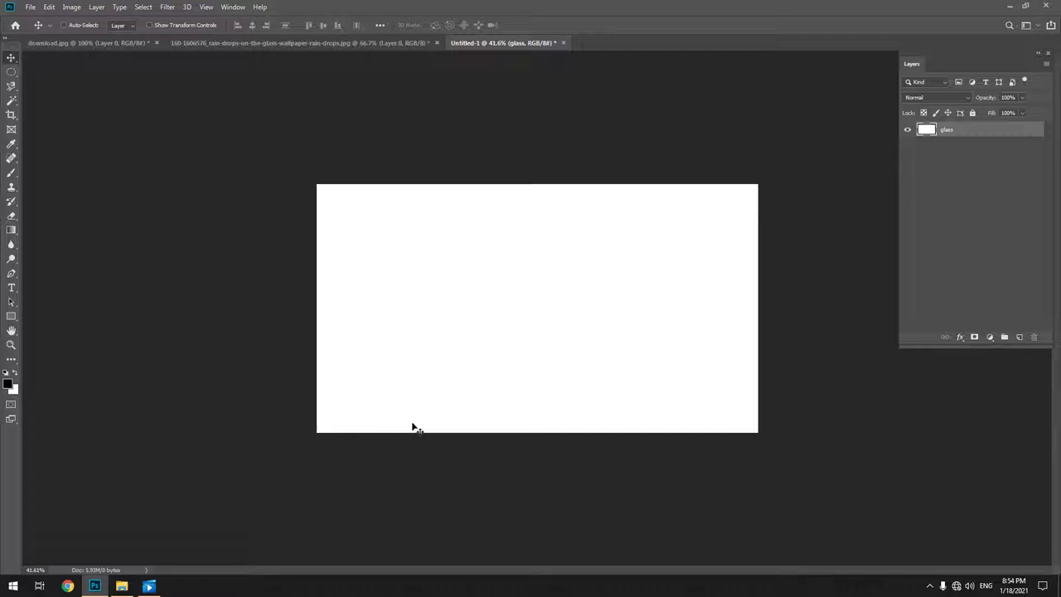
# Step: Check the blank document's image dimensions in pixels without changing them
pyautogui.hotkey('ctrl', 'alt', 'i')
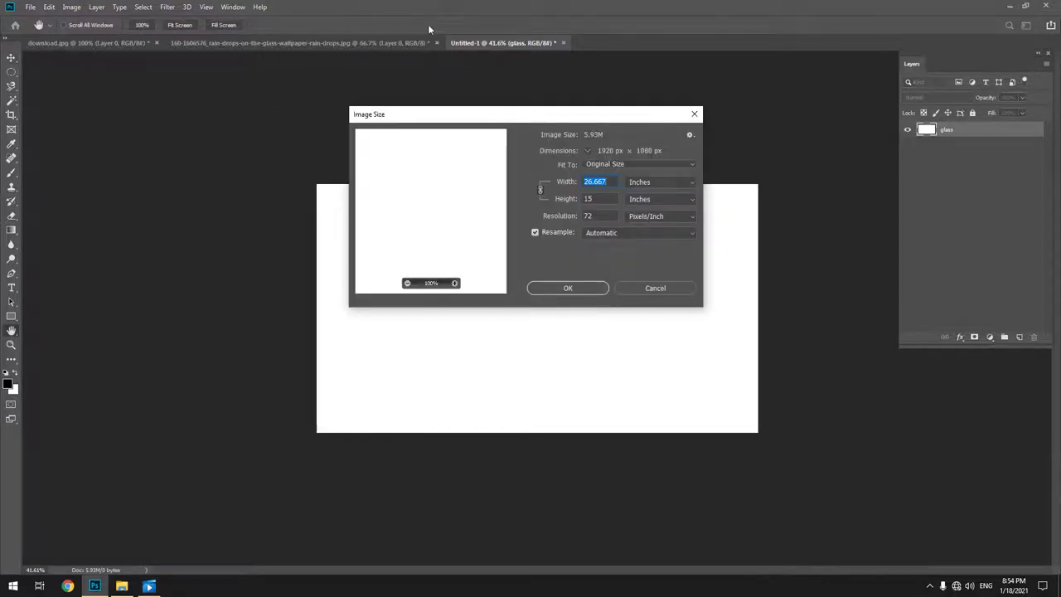
pyautogui.moveTo(458, 114); pyautogui.dragTo(128, 74)
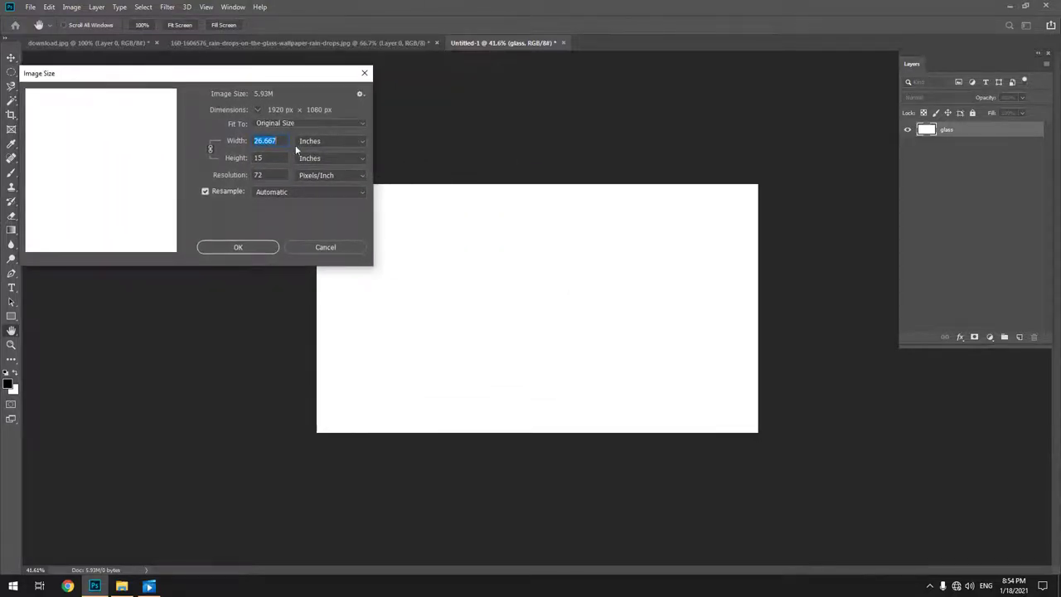
pyautogui.click(331, 141)
pyautogui.click(336, 141)
pyautogui.click(331, 152)
pyautogui.click(323, 248)
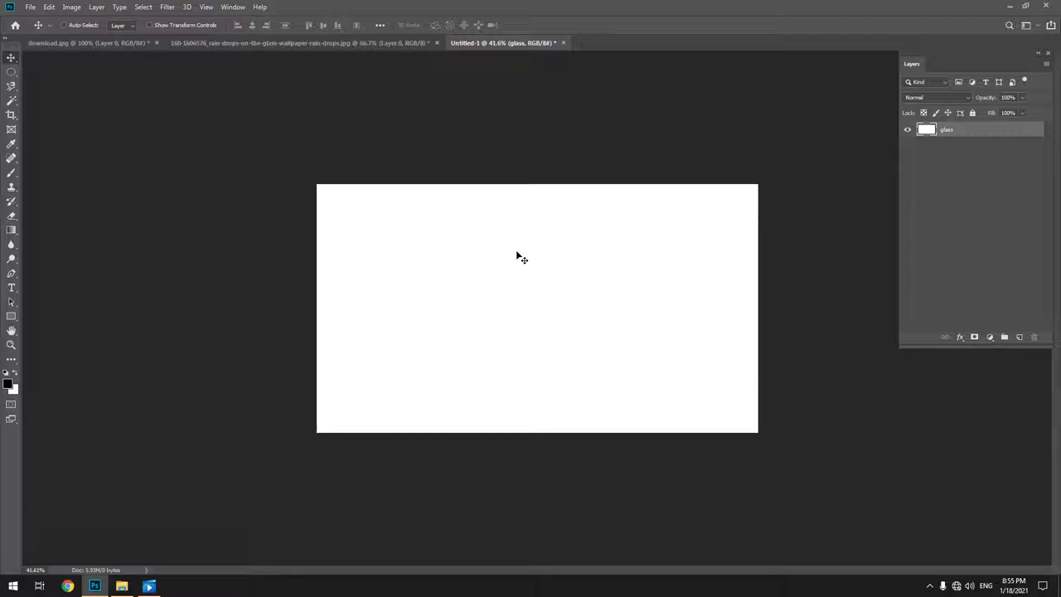
# Step: Drag the rain-drops photo into the Untitled-1 document as a new layer
pyautogui.click(347, 44)
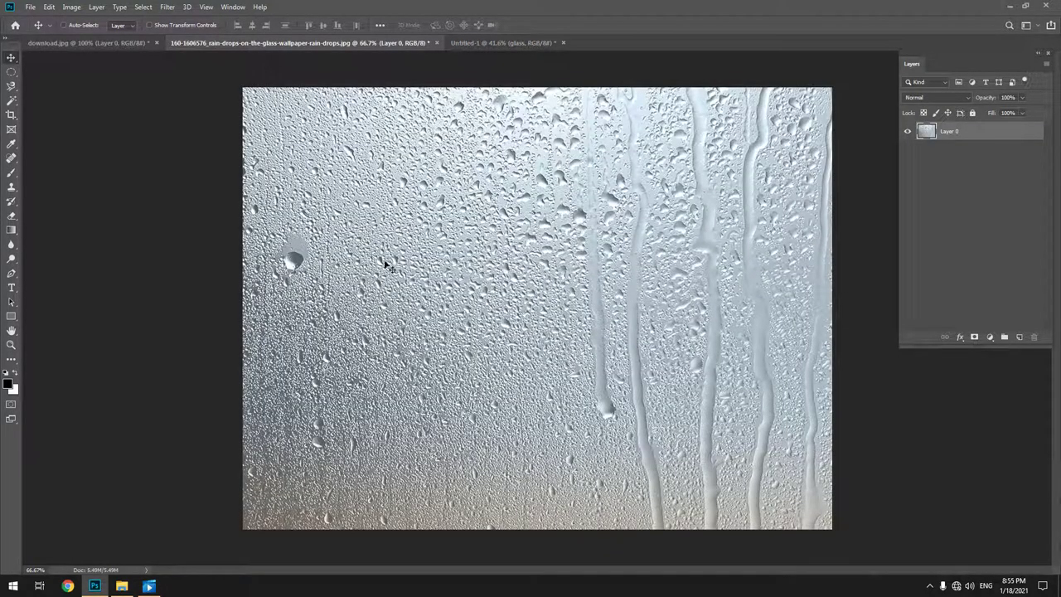
pyautogui.moveTo(484, 351); pyautogui.dragTo(476, 58)
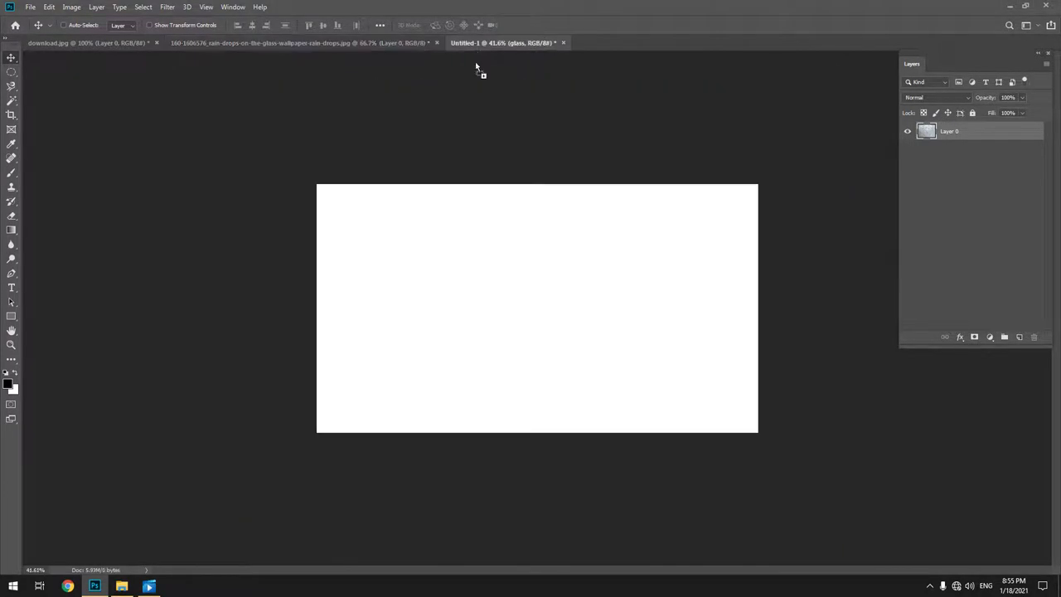
pyautogui.moveTo(477, 58)
pyautogui.mouseDown()
pyautogui.moveTo(547, 322)
pyautogui.moveTo(558, 296)
pyautogui.mouseUp()
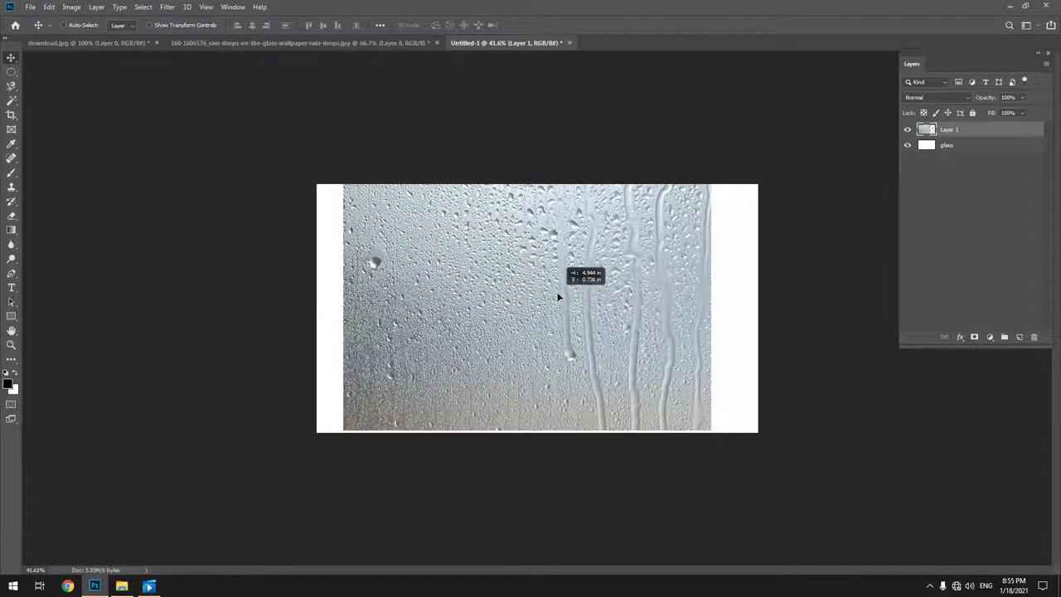
pyautogui.moveTo(558, 296); pyautogui.dragTo(557, 299)
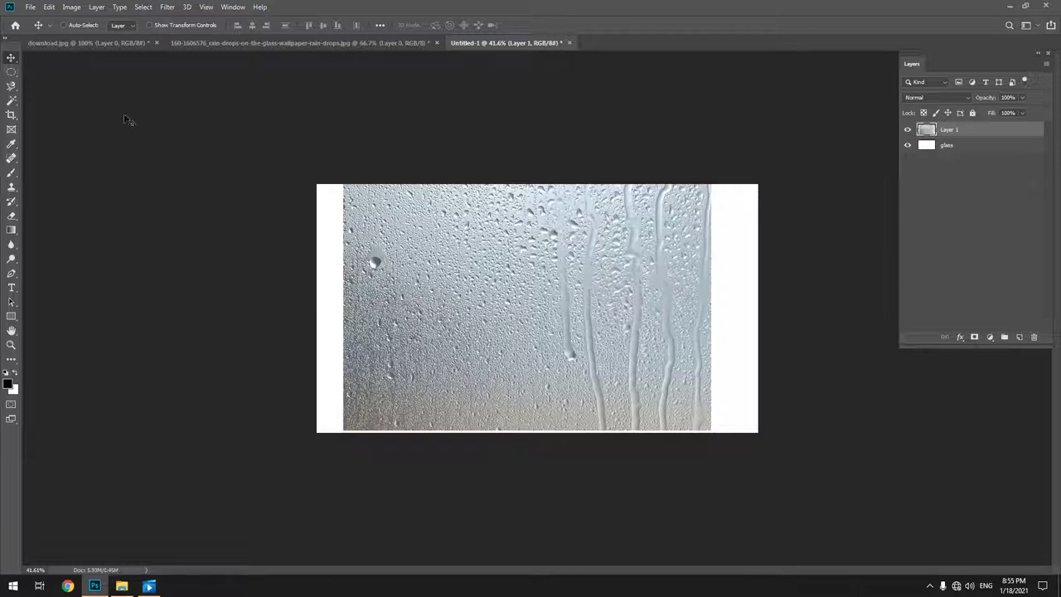
# Step: Look over the Crop tool's ratio presets, then return to the Move tool
pyautogui.click(10, 114)
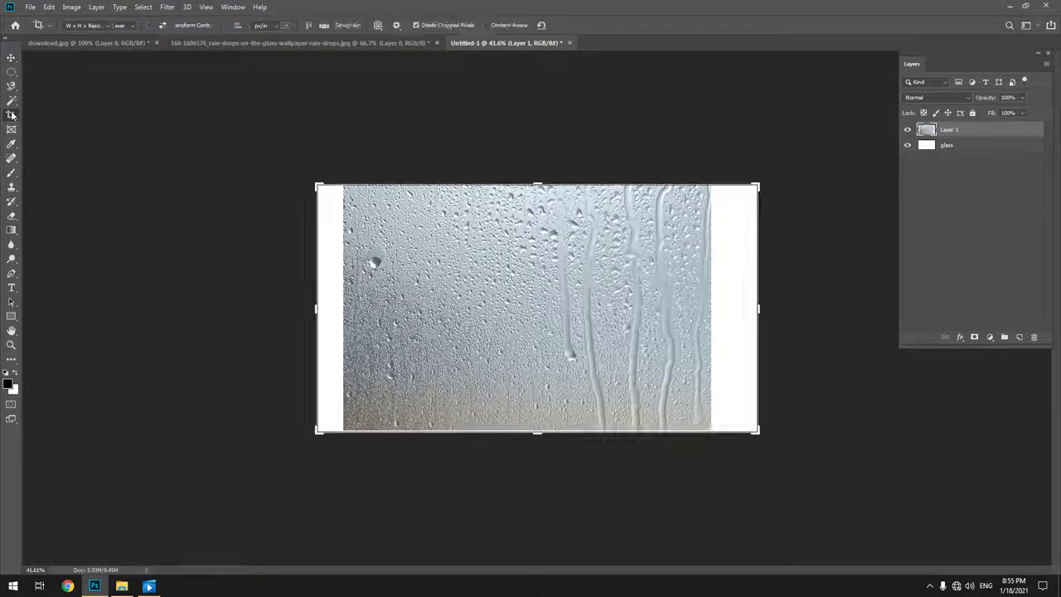
pyautogui.click(100, 26)
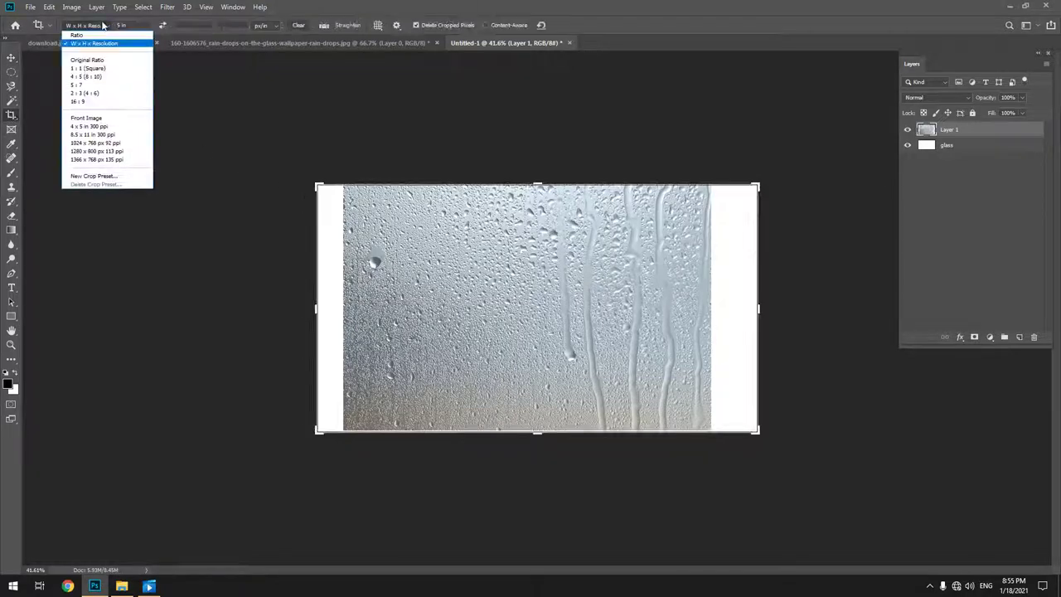
pyautogui.click(451, 248)
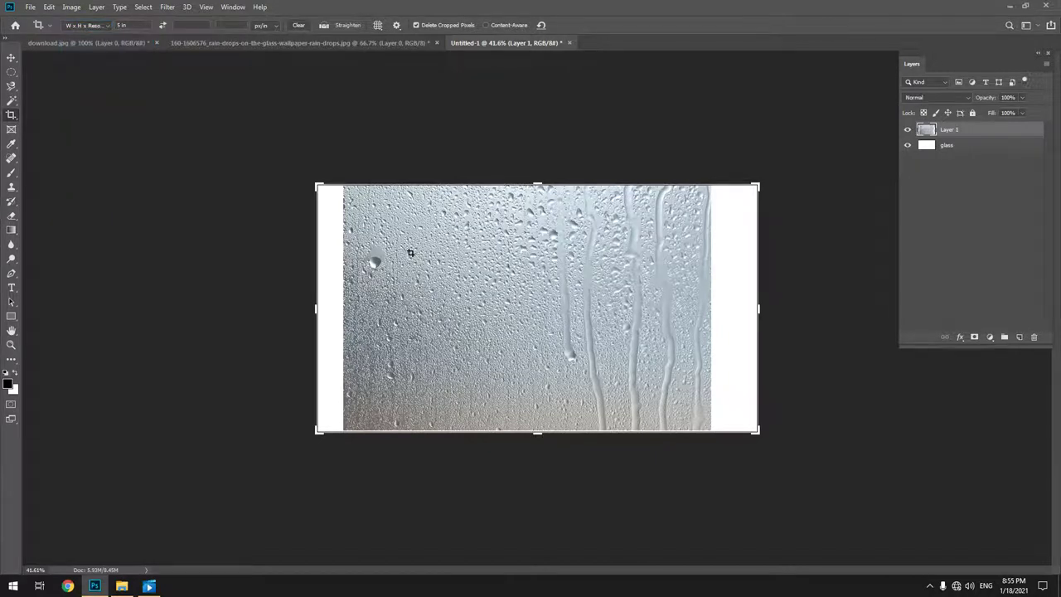
pyautogui.press('v')
# Step: Compare the pixel dimensions of Untitled-1 and the rain-drops image
pyautogui.hotkey('ctrl', 'alt', 'i')
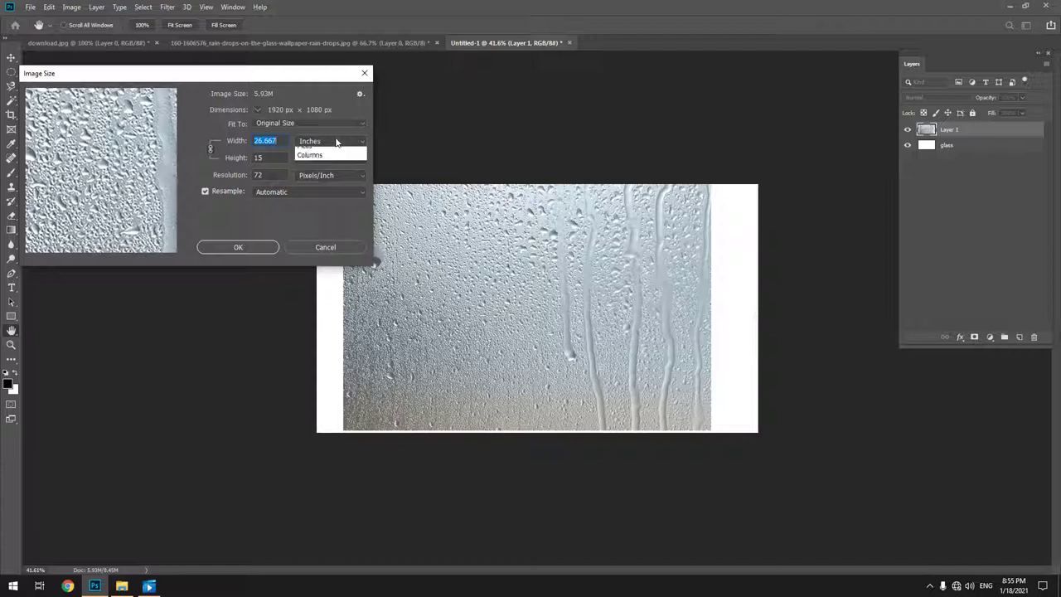
pyautogui.click(334, 141)
pyautogui.click(338, 161)
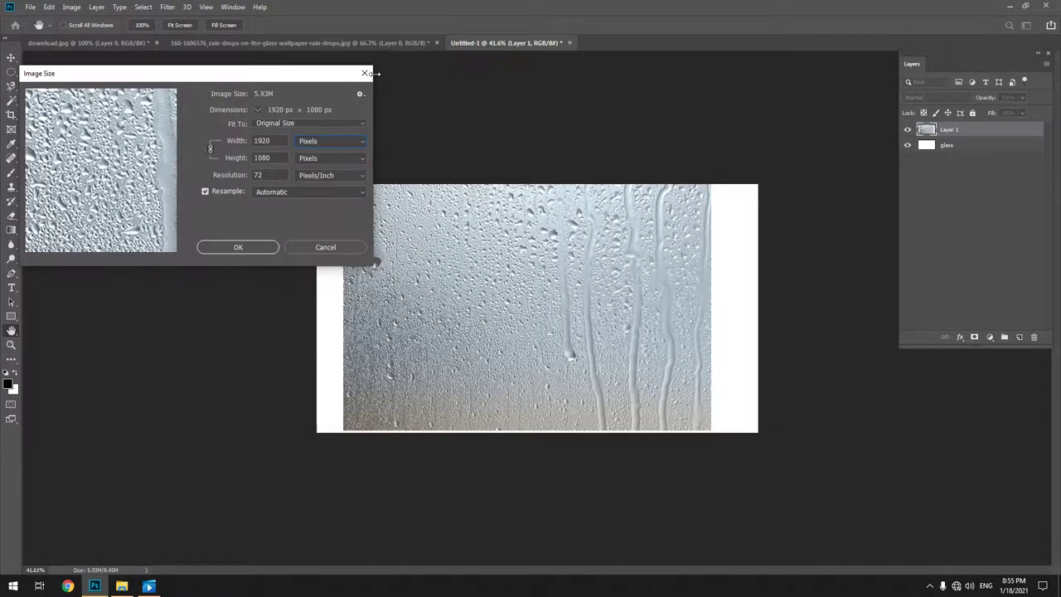
pyautogui.press('Escape')
pyautogui.click(365, 43)
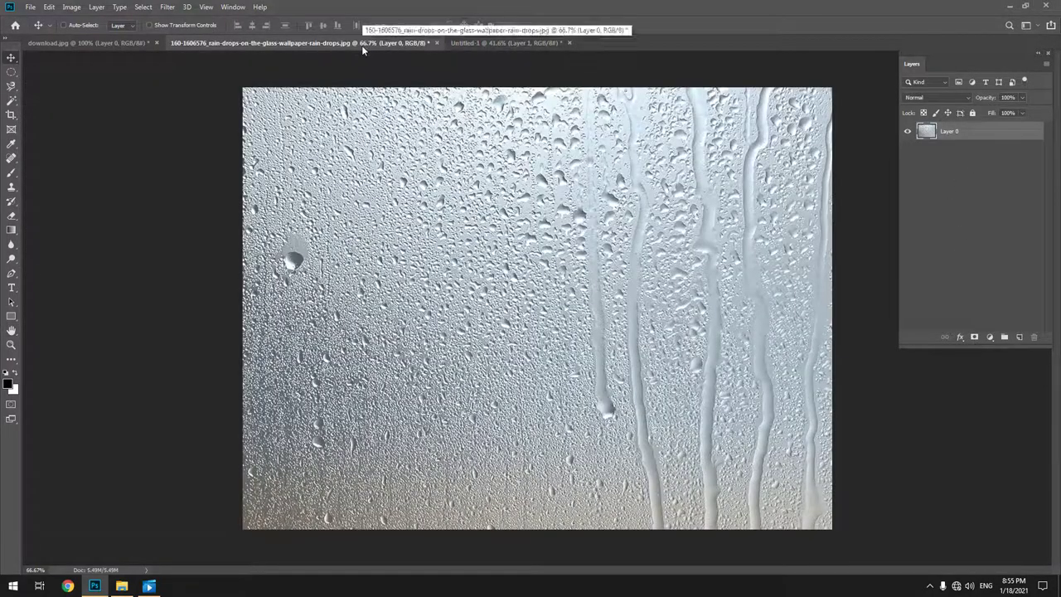
pyautogui.hotkey('ctrl', 'alt', 'i')
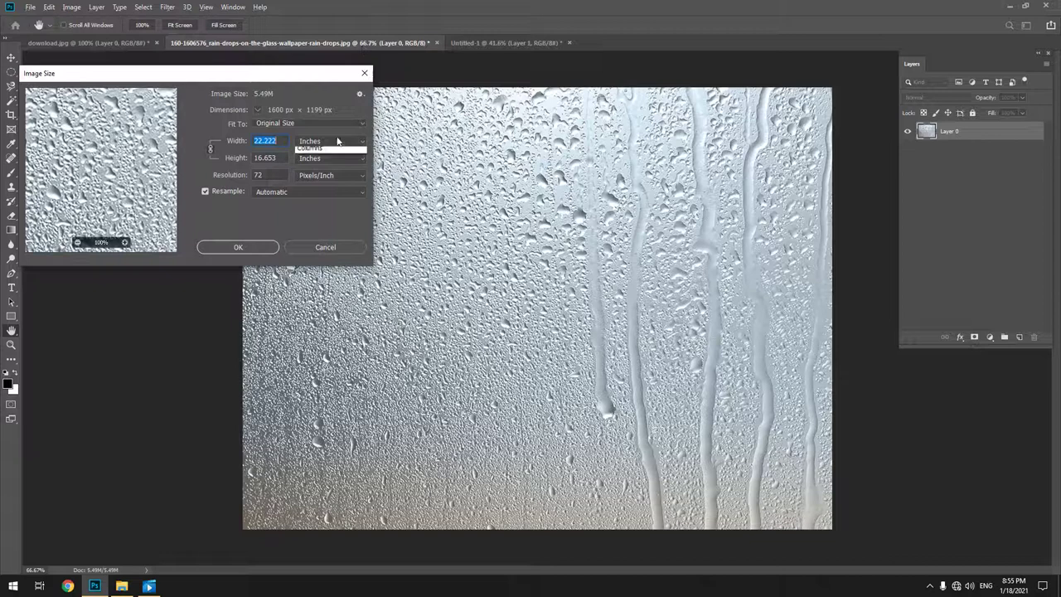
pyautogui.click(332, 143)
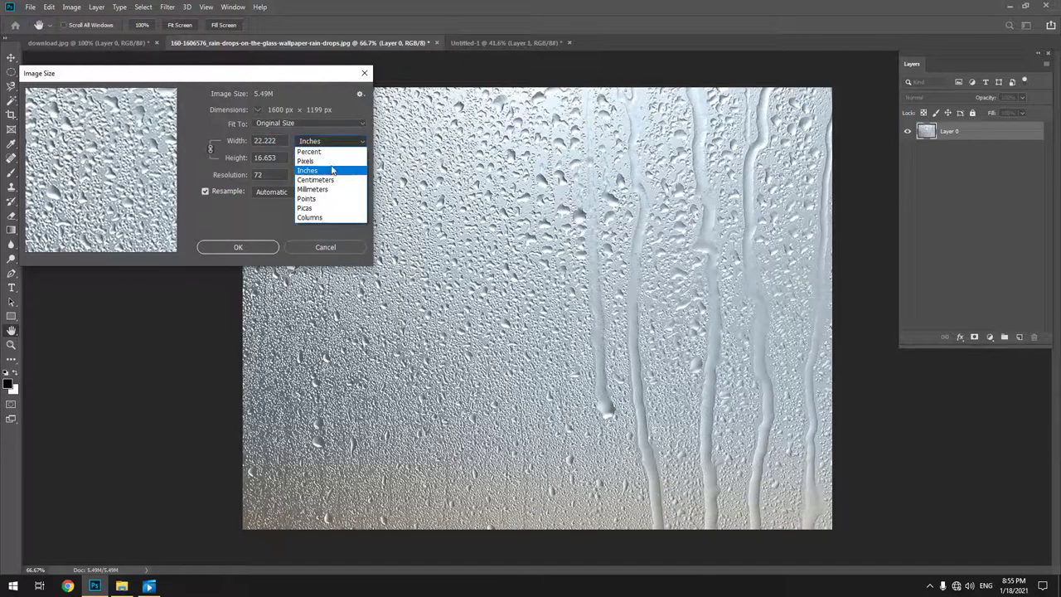
pyautogui.click(332, 162)
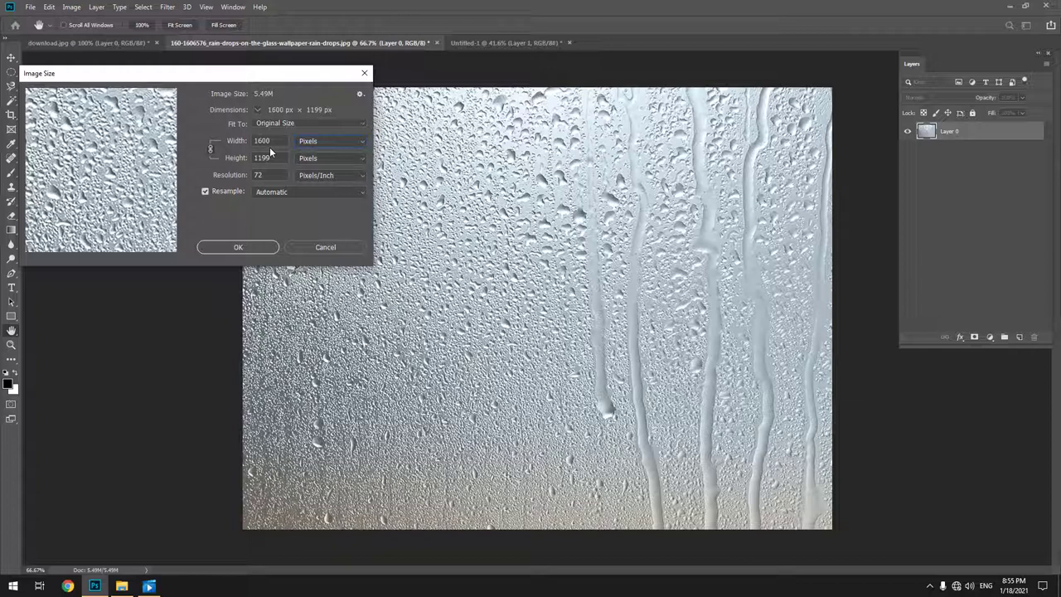
pyautogui.click(364, 73)
# Step: Align the rain image left, stretch it across the canvas, and delete the blank glass layer
pyautogui.click(474, 48)
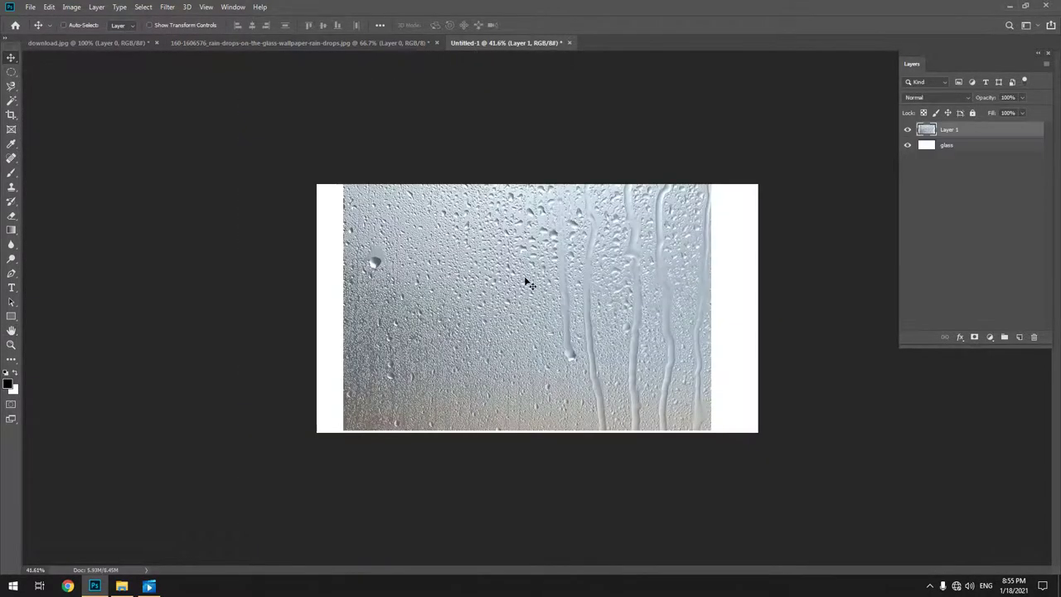
pyautogui.moveTo(526, 282); pyautogui.dragTo(518, 308)
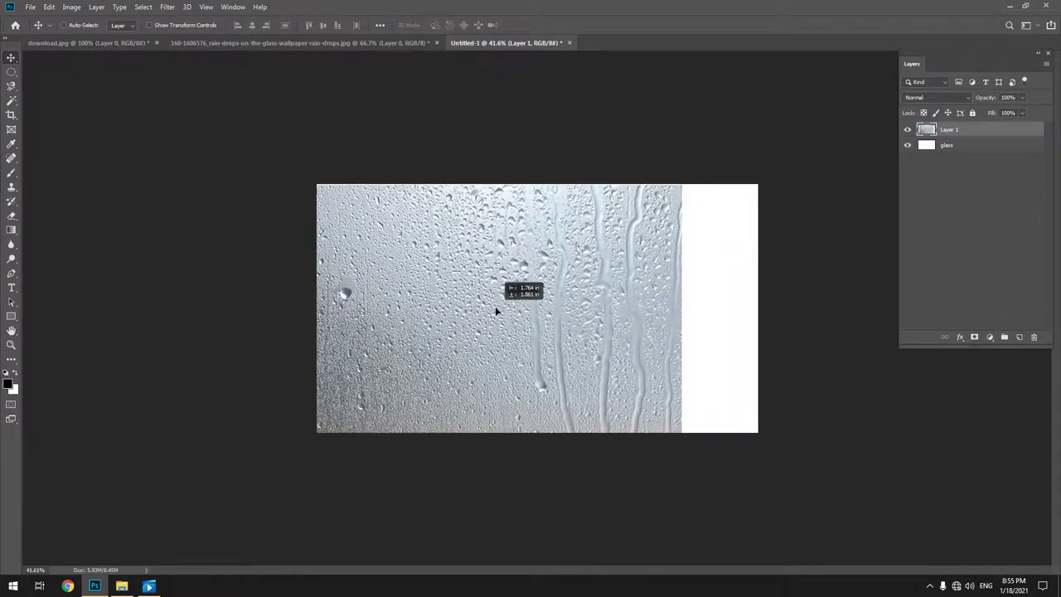
pyautogui.moveTo(519, 307); pyautogui.dragTo(499, 307)
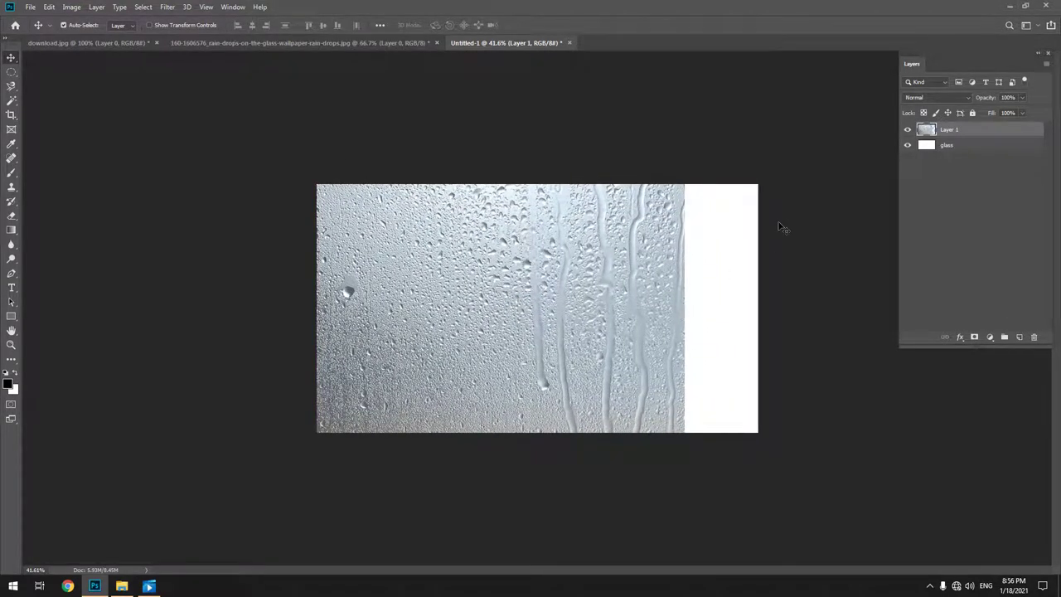
pyautogui.hotkey('ctrl', 't')
pyautogui.moveTo(682, 323); pyautogui.dragTo(758, 321)
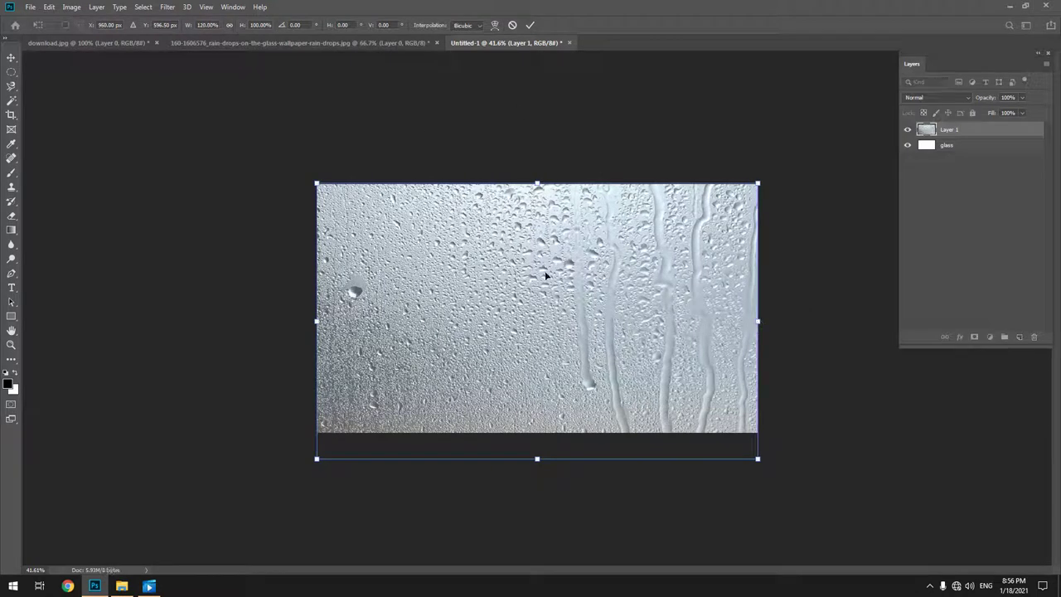
pyautogui.press('Return')
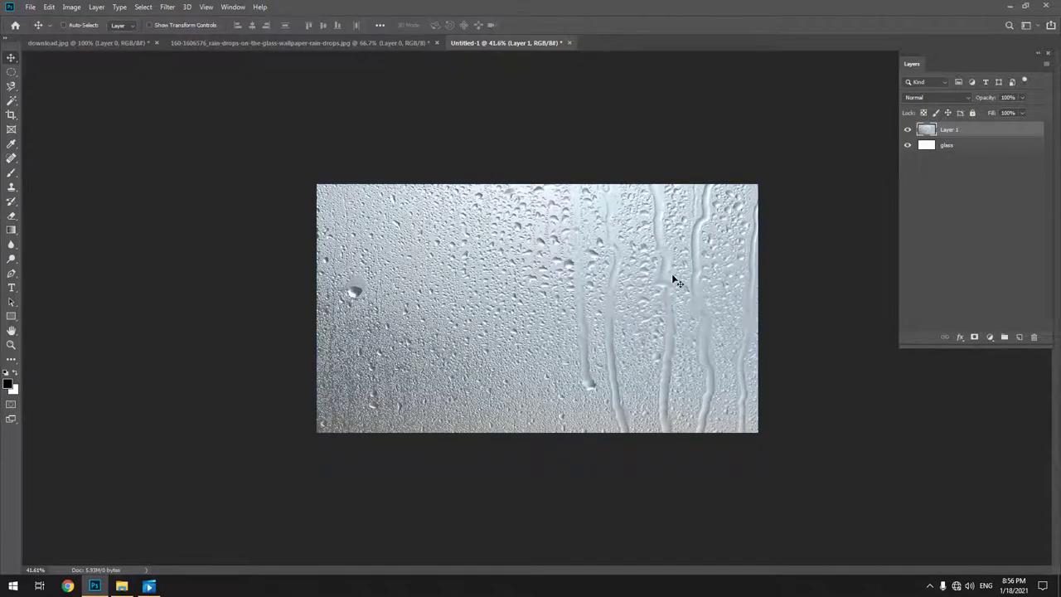
pyautogui.moveTo(1000, 147); pyautogui.dragTo(1033, 338)
pyautogui.doubleClick(947, 130)
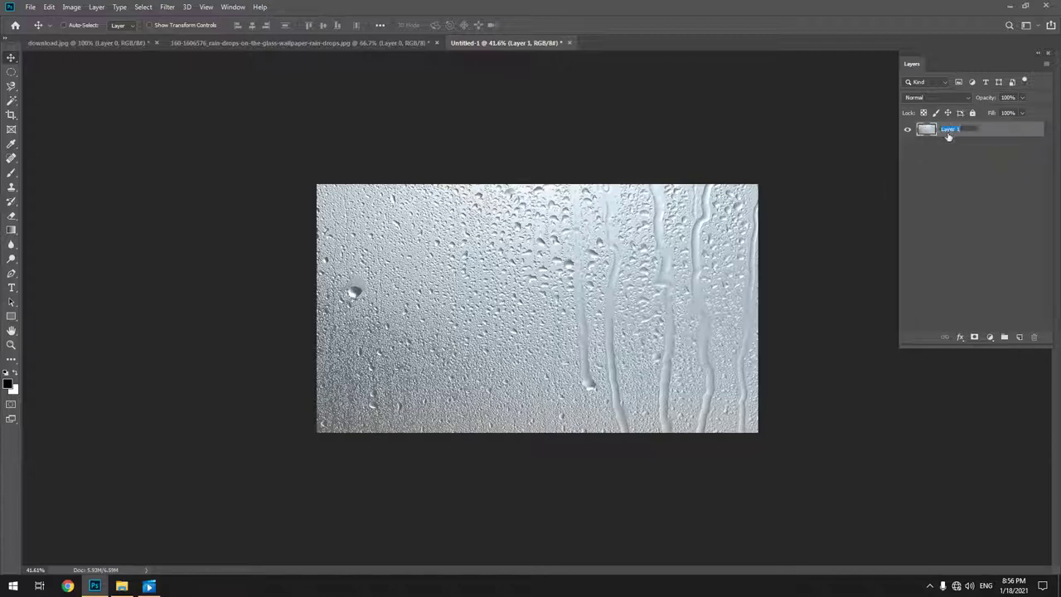
# Step: Rename the rain-drops layer from Layer 1 to 'glass'
pyautogui.write('Ra')
pyautogui.write('lass')
pyautogui.click(961, 190)
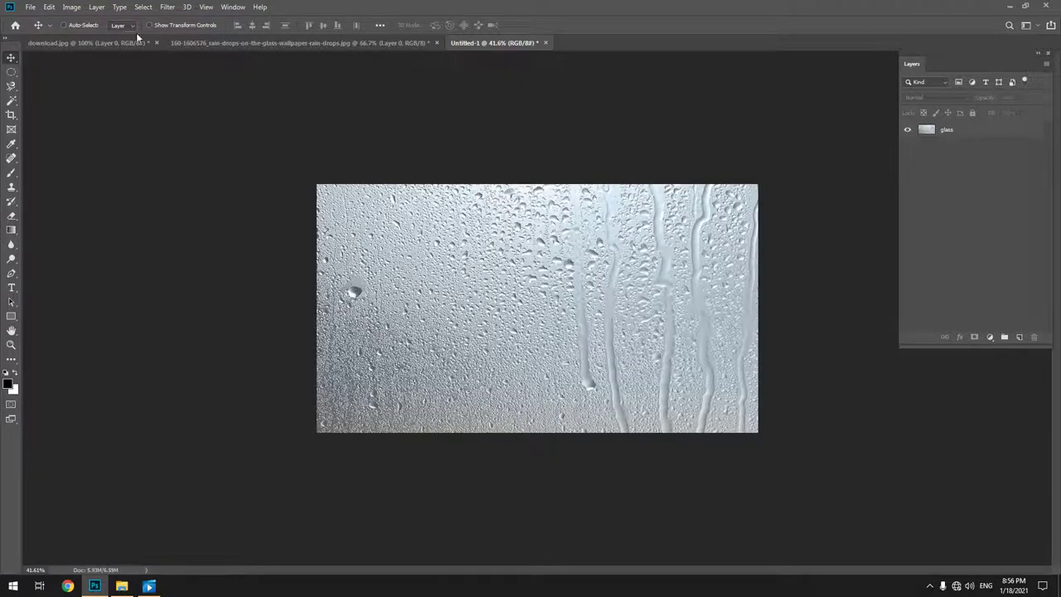
pyautogui.click(75, 43)
# Step: Drag the city image into Untitled-1 and check the canvas size in pixels
pyautogui.moveTo(514, 319)
pyautogui.mouseDown()
pyautogui.moveTo(509, 66)
pyautogui.moveTo(419, 236)
pyautogui.moveTo(381, 230)
pyautogui.mouseUp()
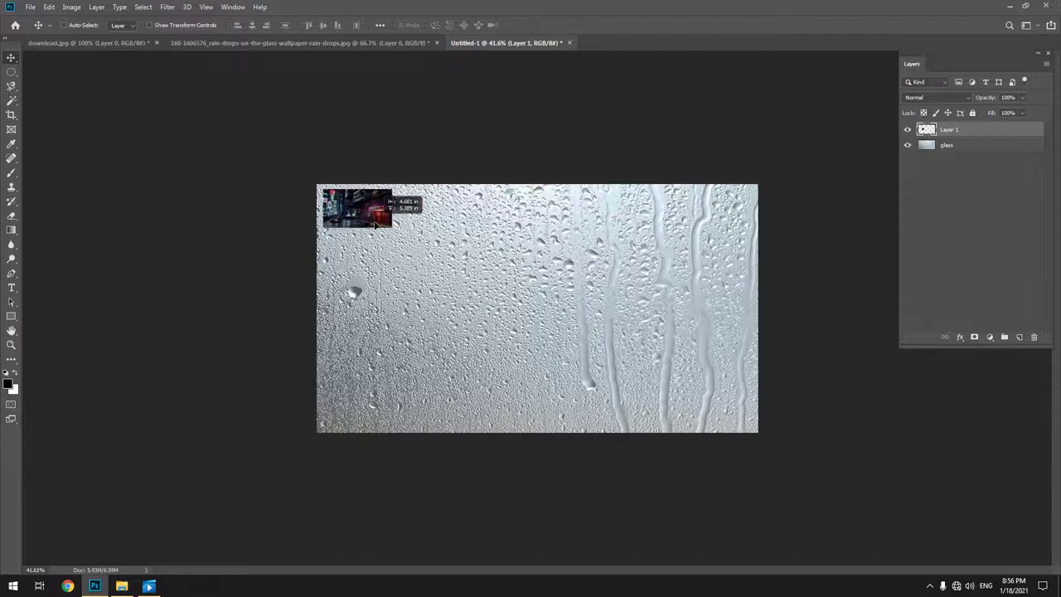
pyautogui.click(72, 7)
pyautogui.click(86, 90)
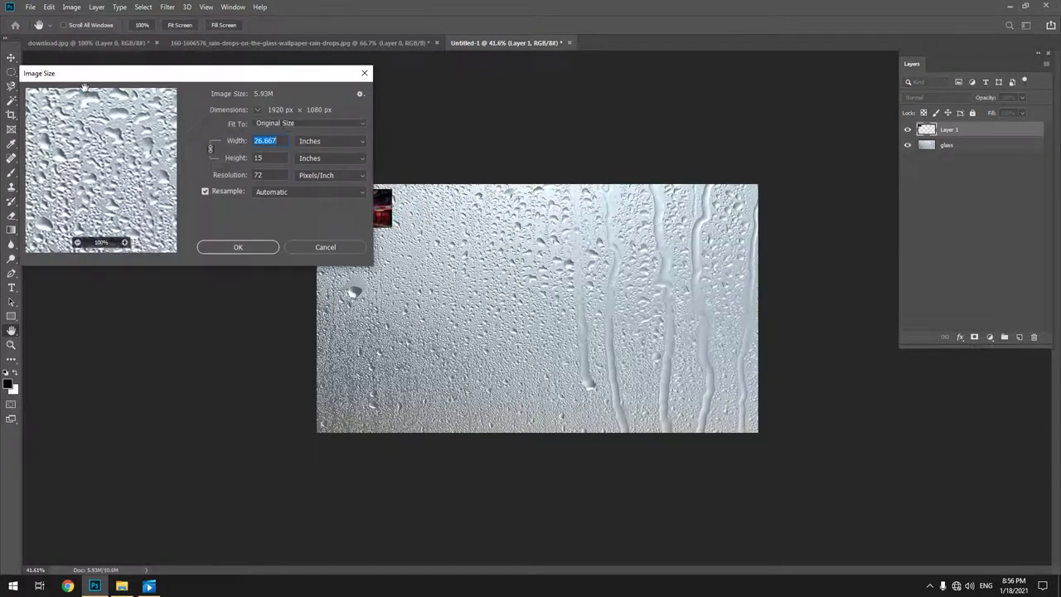
pyautogui.click(317, 141)
pyautogui.click(318, 160)
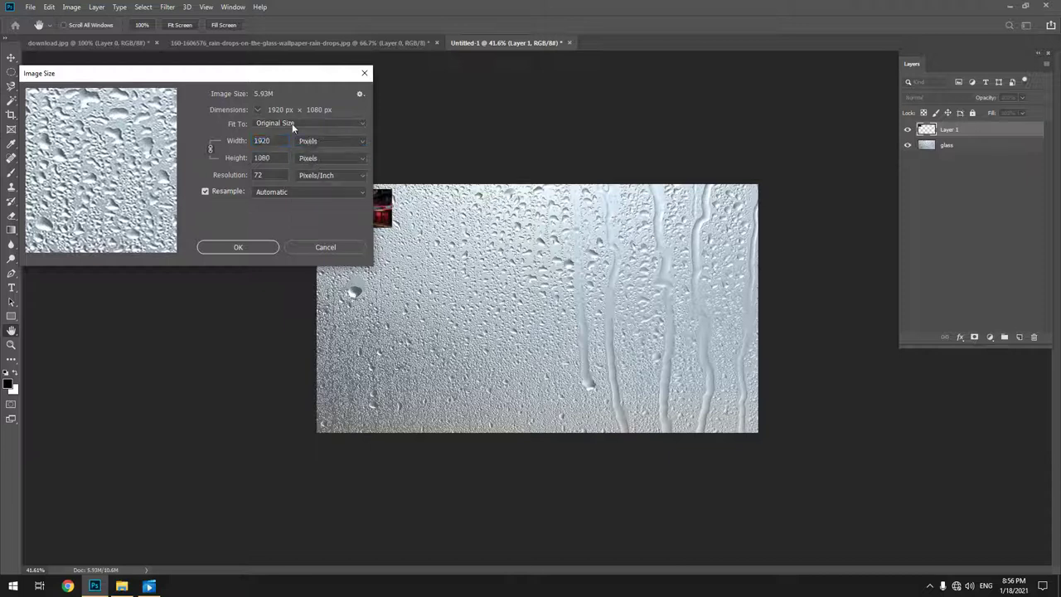
pyautogui.click(363, 73)
# Step: Check the download.jpg city image's dimensions in pixels
pyautogui.click(92, 42)
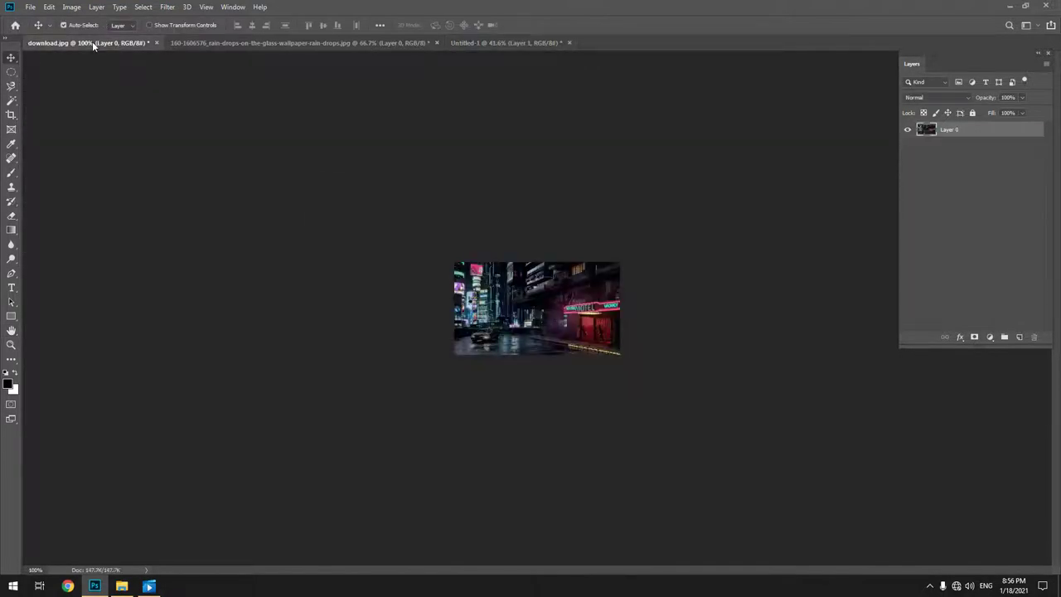
pyautogui.hotkey('ctrl', 'alt', 'i')
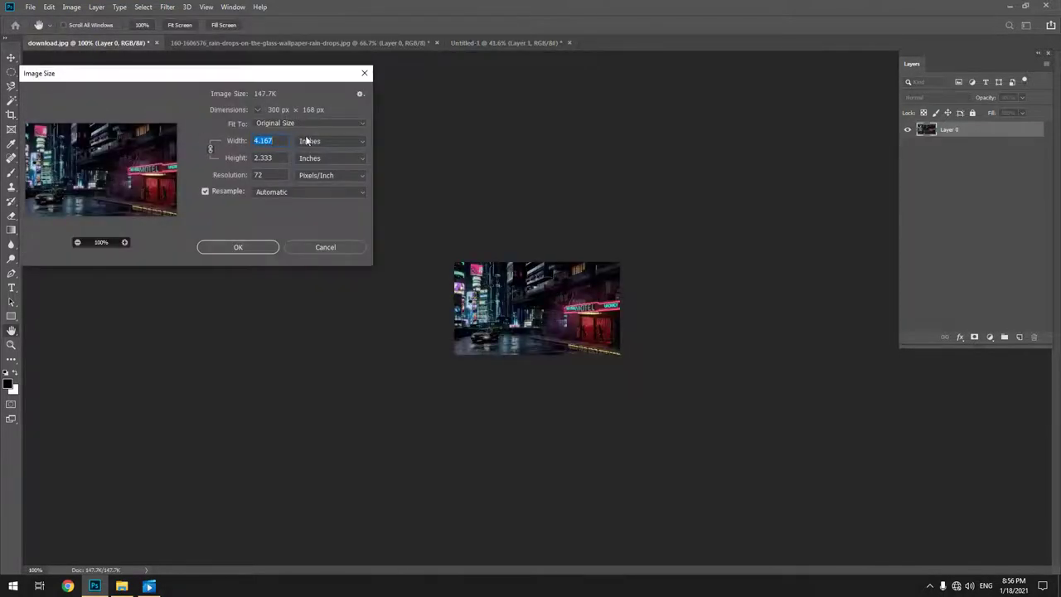
pyautogui.click(305, 141)
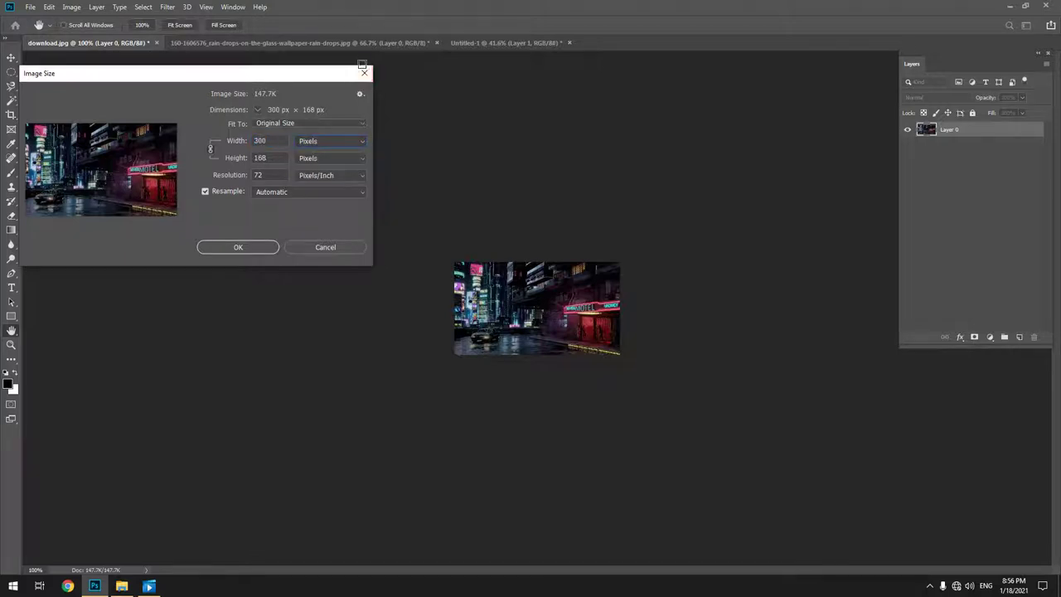
pyautogui.click(364, 72)
# Step: Move the city layer to the top-left corner and scale it up to fill the canvas
pyautogui.click(476, 43)
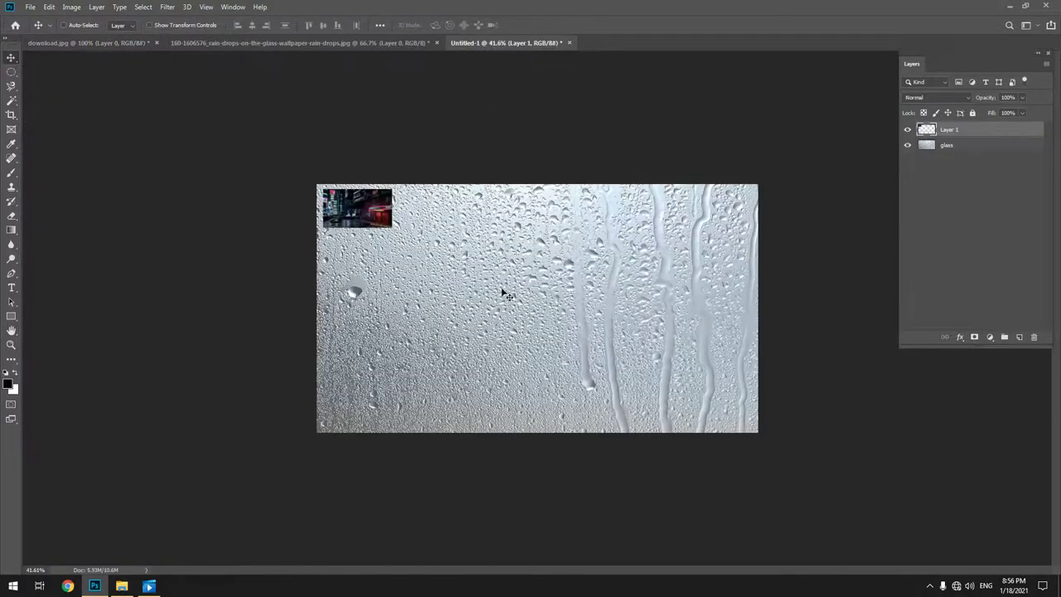
pyautogui.moveTo(363, 217)
pyautogui.mouseDown()
pyautogui.moveTo(351, 213)
pyautogui.moveTo(360, 213)
pyautogui.mouseUp()
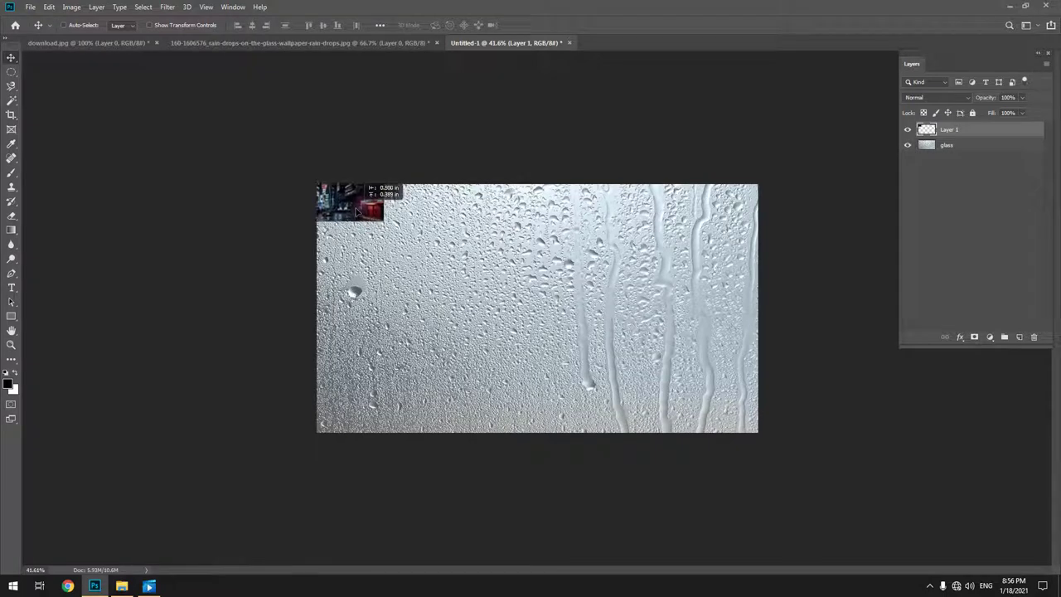
pyautogui.moveTo(359, 213)
pyautogui.mouseDown()
pyautogui.moveTo(702, 396)
pyautogui.moveTo(752, 436)
pyautogui.mouseUp()
pyautogui.hotkey('ctrl', 't')
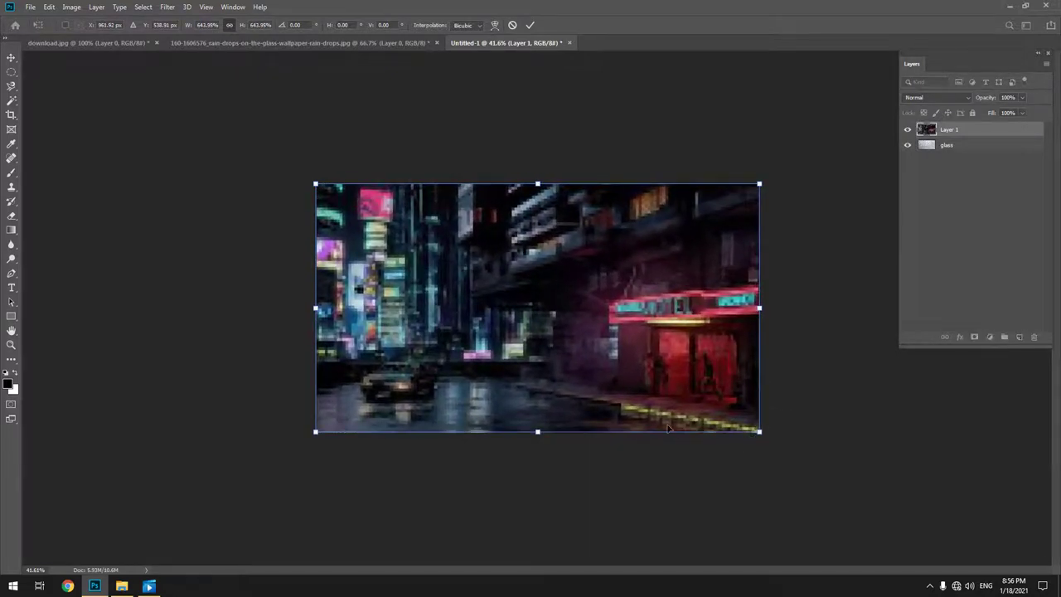
pyautogui.press('Return')
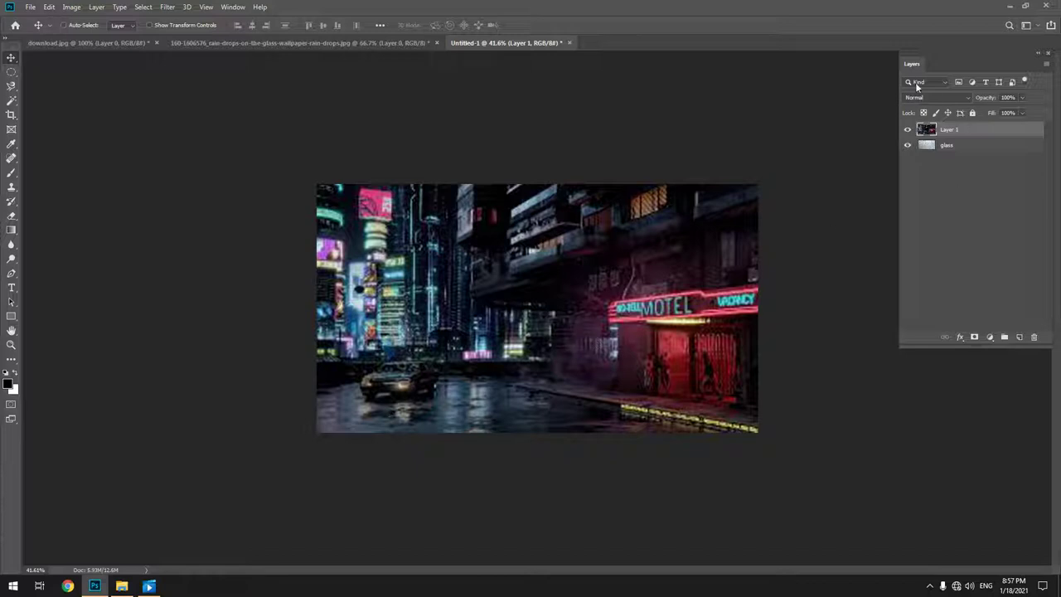
pyautogui.click(930, 97)
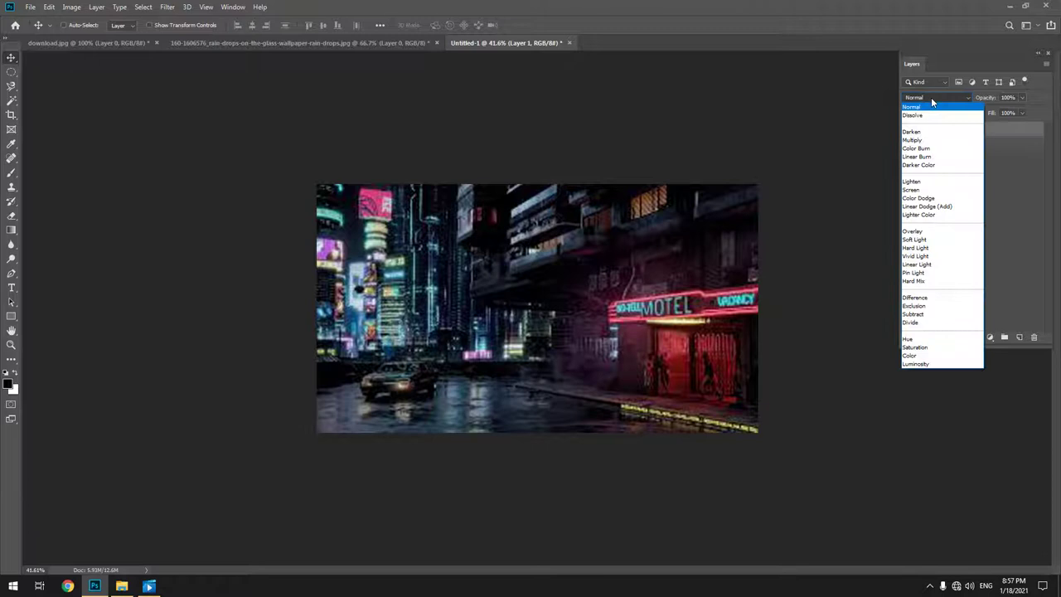
# Step: Rename the city street layer from Layer 1 to 'city'
pyautogui.press('Escape')
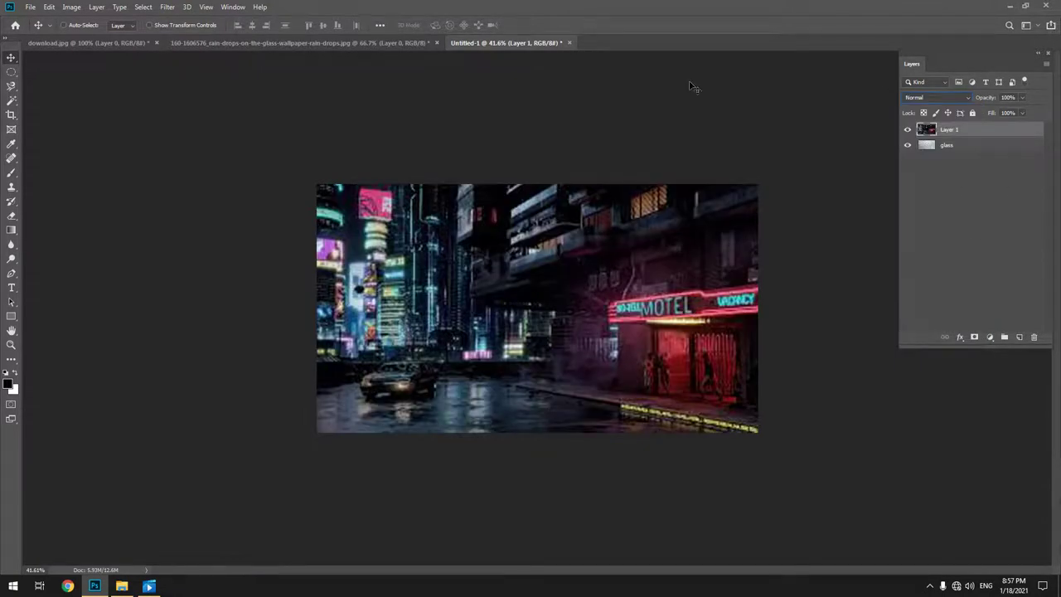
pyautogui.doubleClick(949, 129)
pyautogui.write('city')
pyautogui.press('Return')
# Step: Skip to the next tutorial video in the media player and minimize it
pyautogui.click(149, 586)
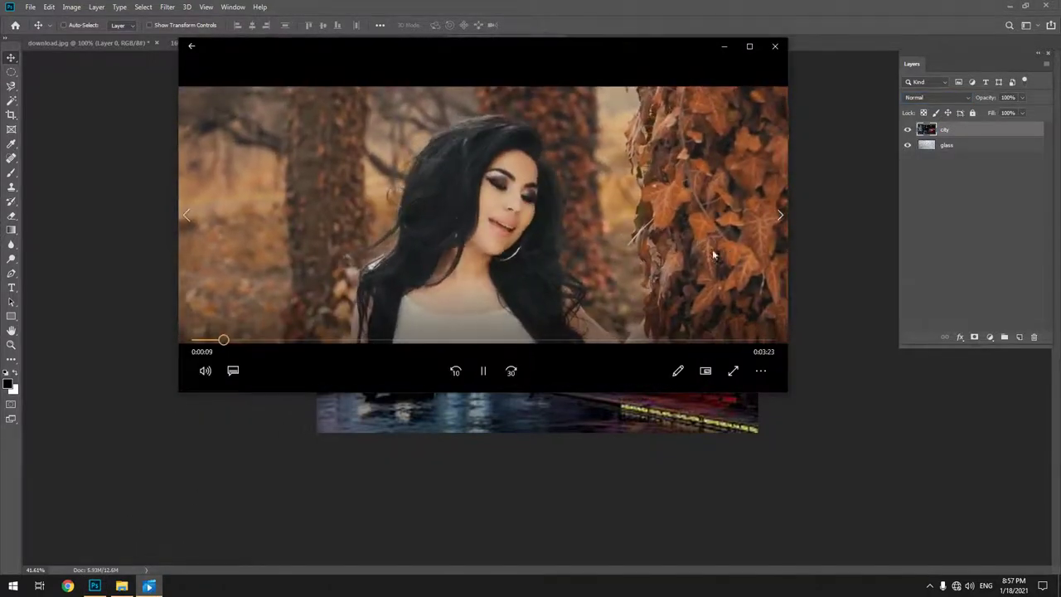
pyautogui.click(771, 217)
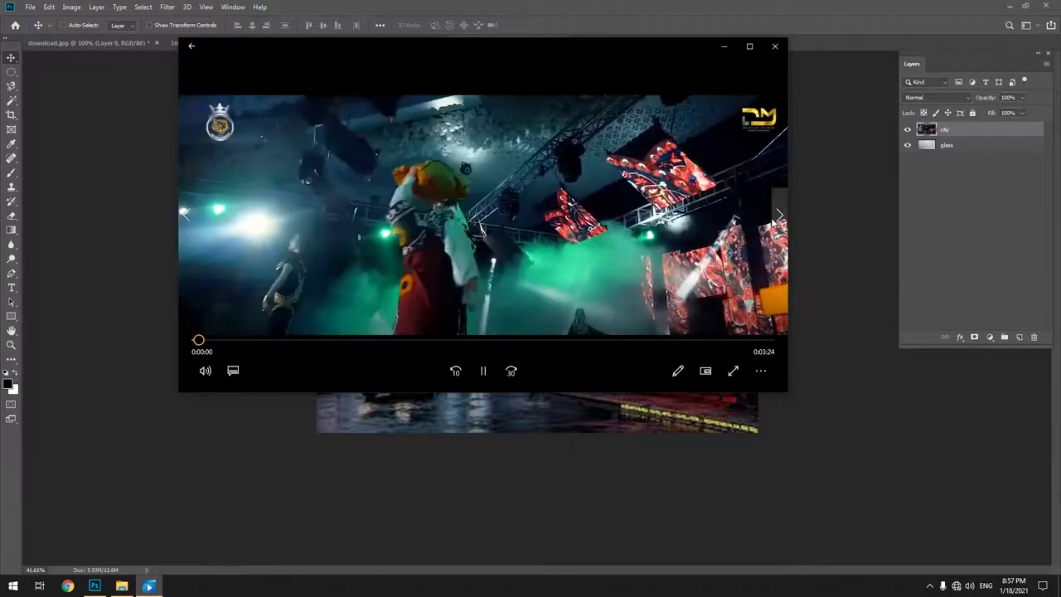
pyautogui.click(720, 41)
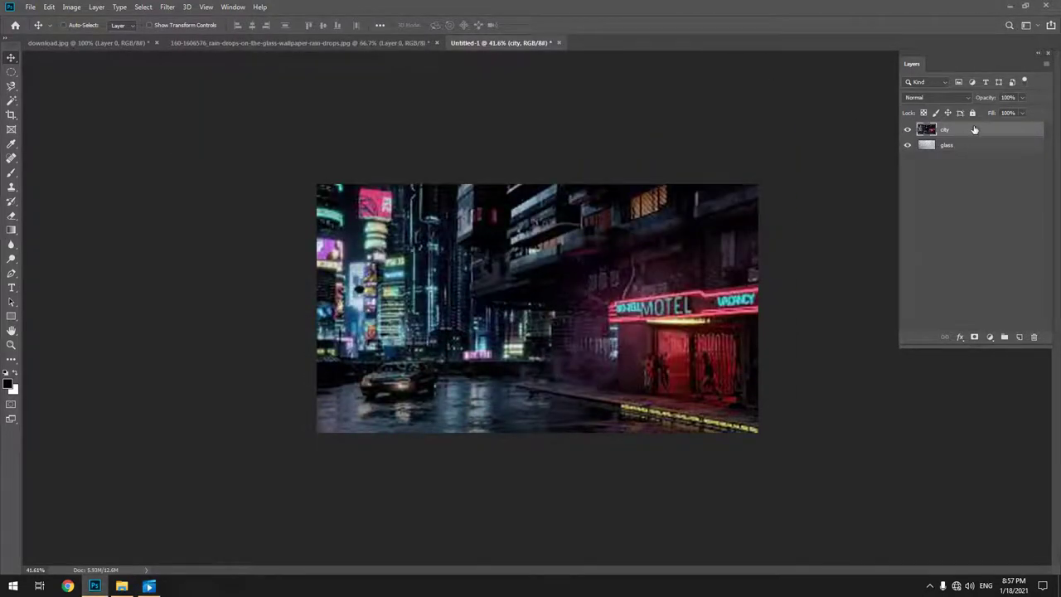
# Step: Lower the city layer's opacity below 50% and set its blend mode to Soft Light
pyautogui.moveTo(990, 98); pyautogui.dragTo(977, 103)
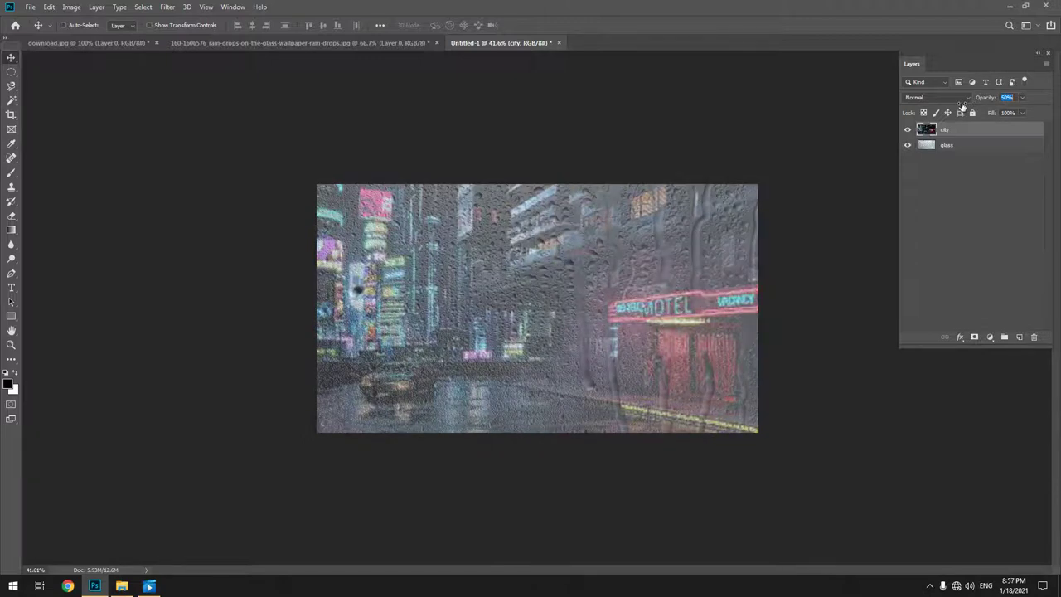
pyautogui.moveTo(961, 105); pyautogui.dragTo(1006, 101)
pyautogui.click(968, 98)
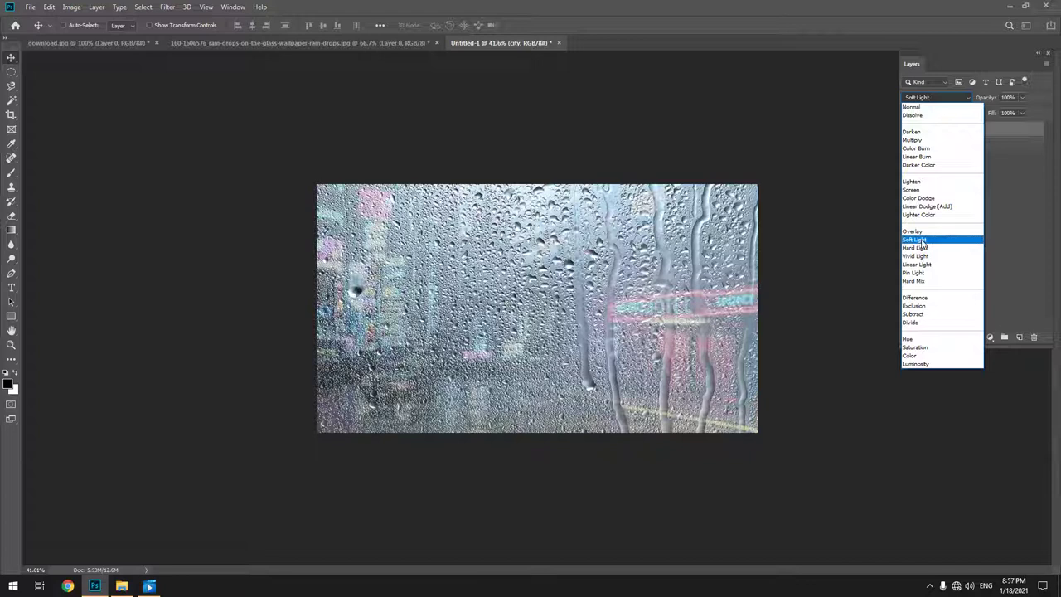
pyautogui.click(929, 232)
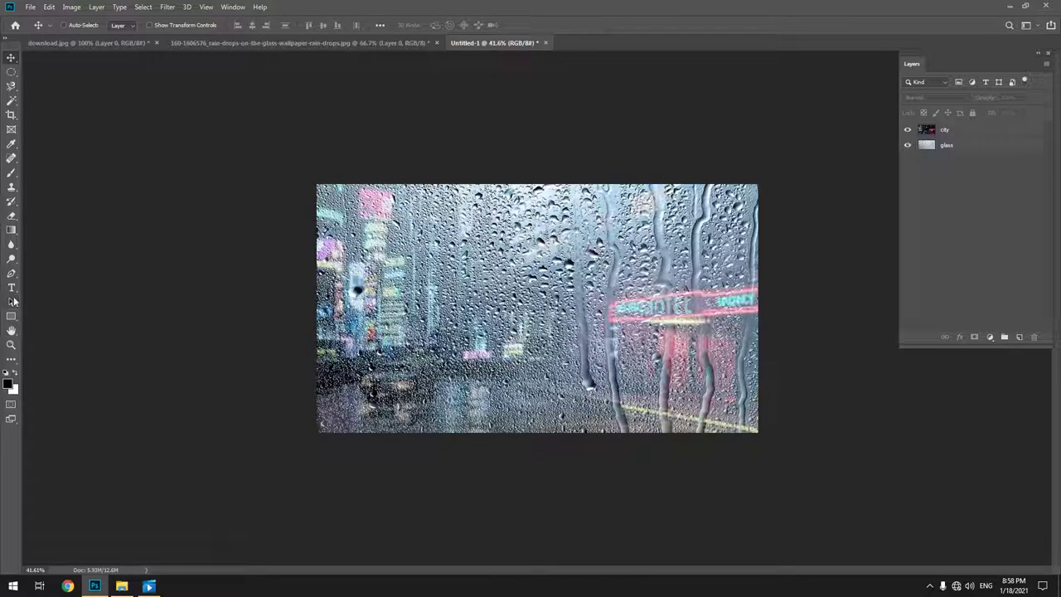
# Step: Add a text layer on the glass containing the person's name
pyautogui.press('t')
pyautogui.hotkey('alt', 't')
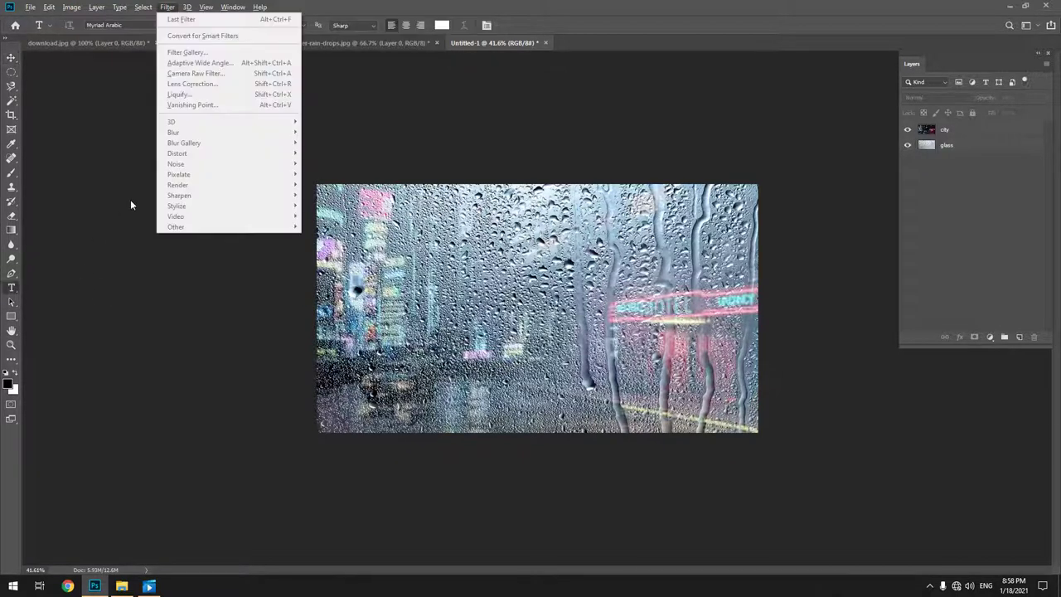
pyautogui.click(85, 253)
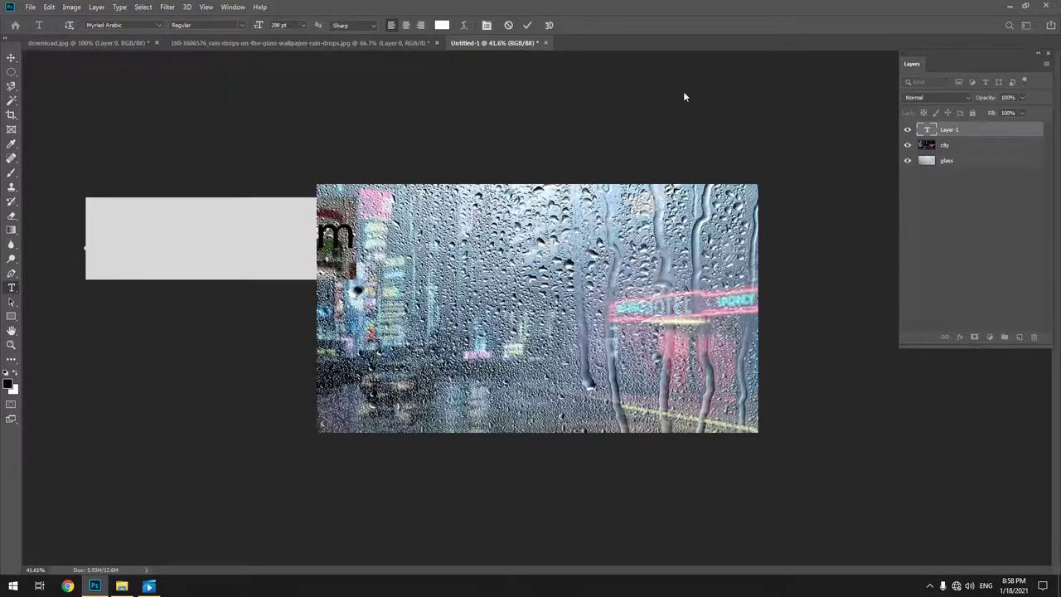
pyautogui.press('Escape')
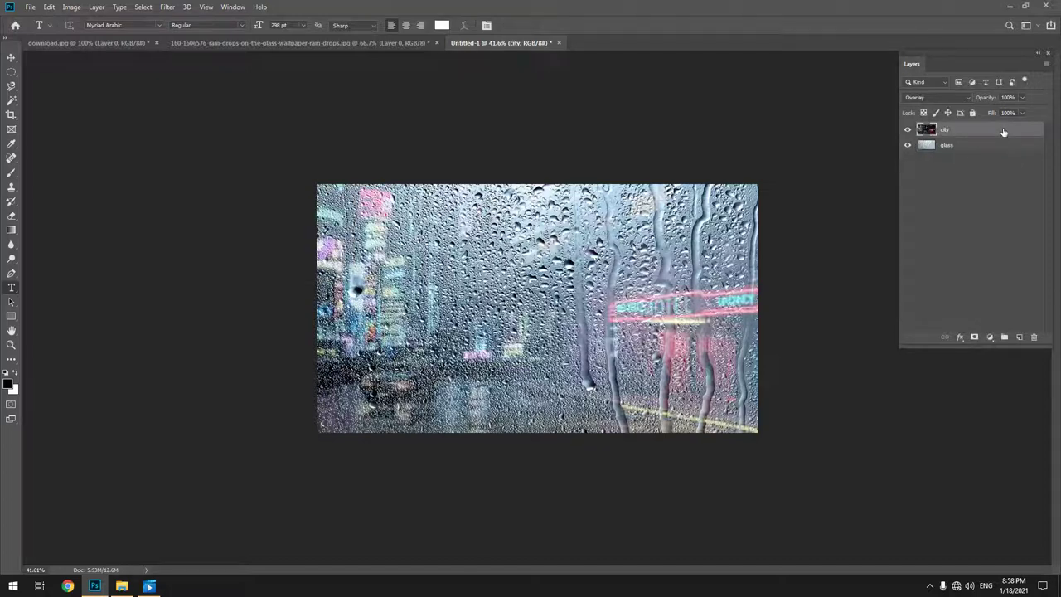
pyautogui.click(471, 282)
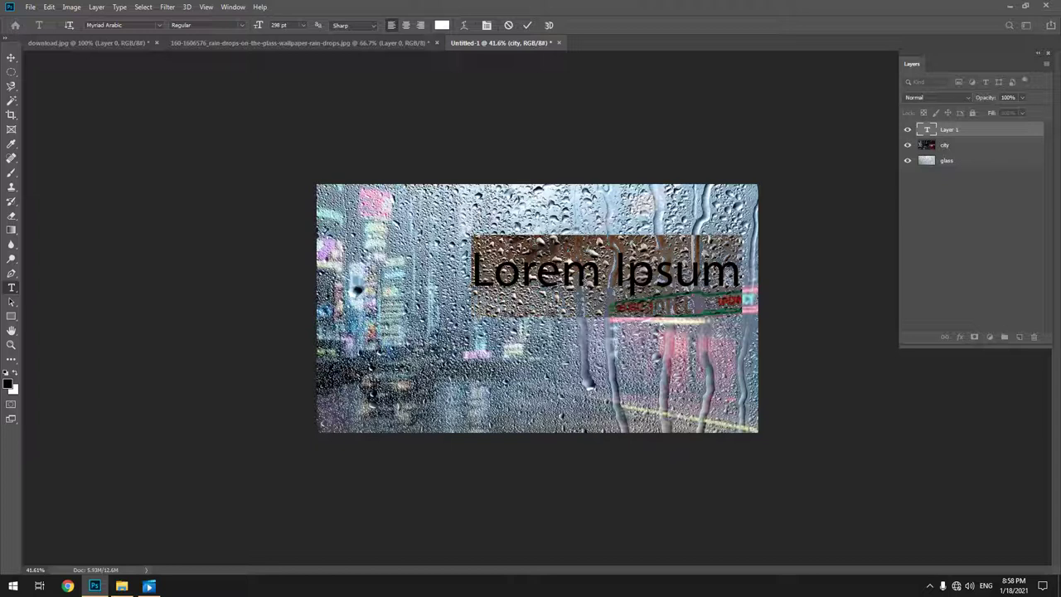
pyautogui.write('amyr hussayn')
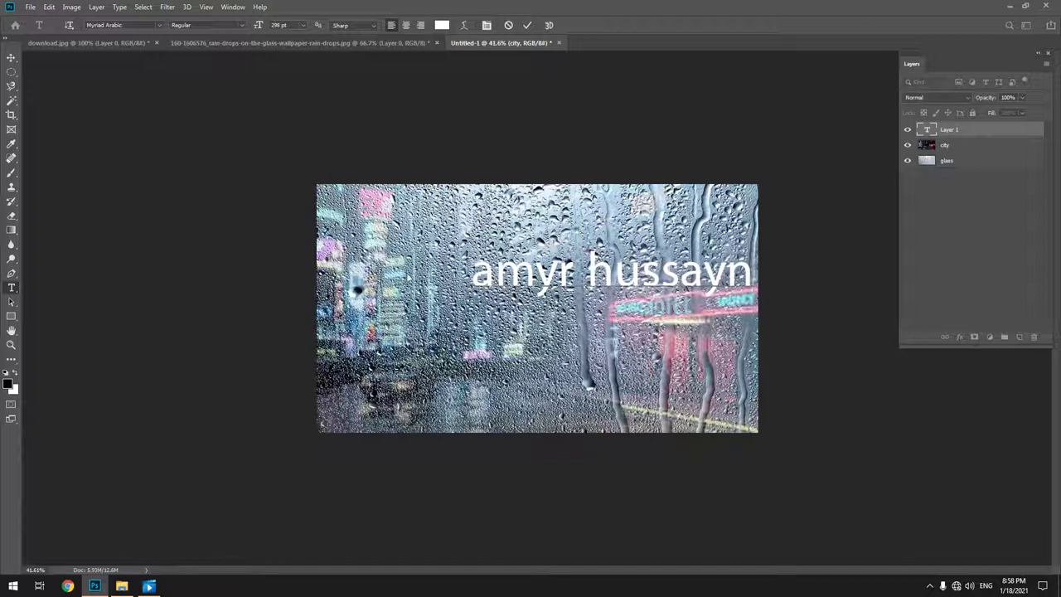
pyautogui.hotkey('ctrl', 'Return')
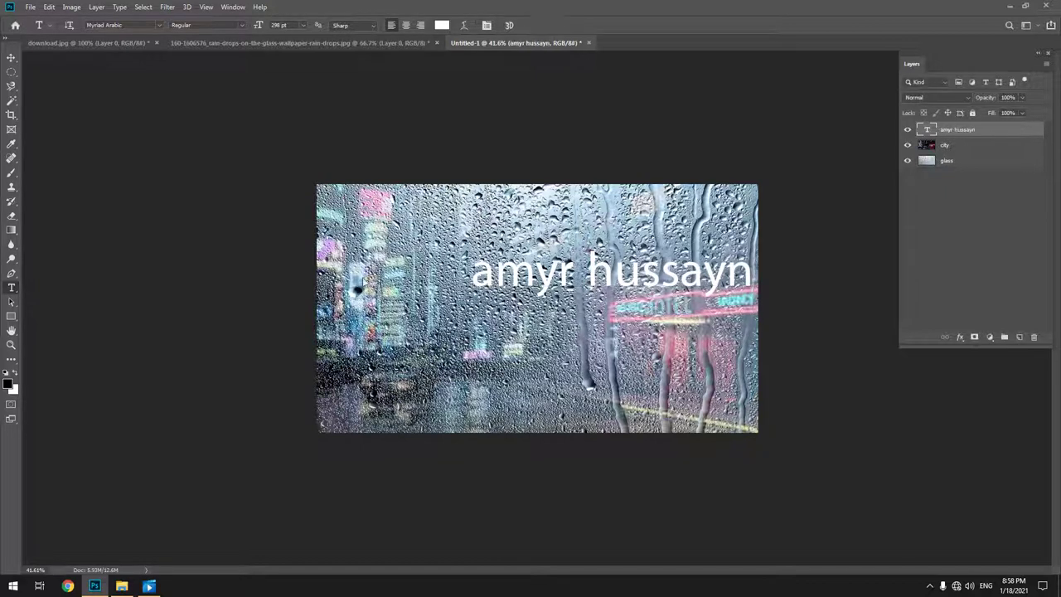
# Step: Move the name text to the window's centre and enlarge it to about 131%
pyautogui.press('v')
pyautogui.moveTo(620, 278); pyautogui.dragTo(549, 313)
pyautogui.hotkey('ctrl', 't')
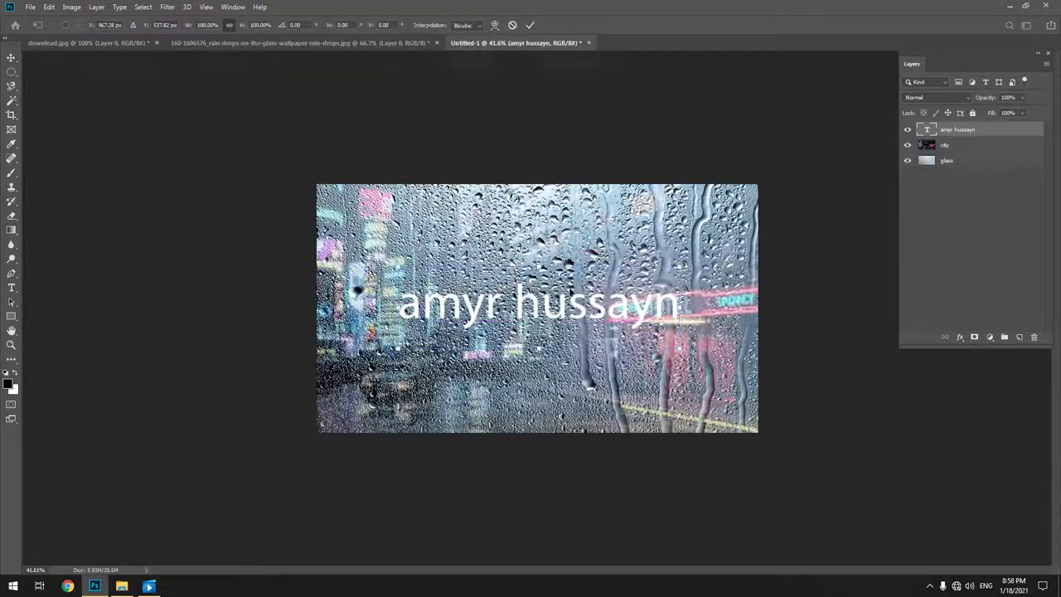
pyautogui.moveTo(537, 272)
pyautogui.mouseDown()
pyautogui.moveTo(539, 247)
pyautogui.moveTo(539, 291)
pyautogui.mouseUp()
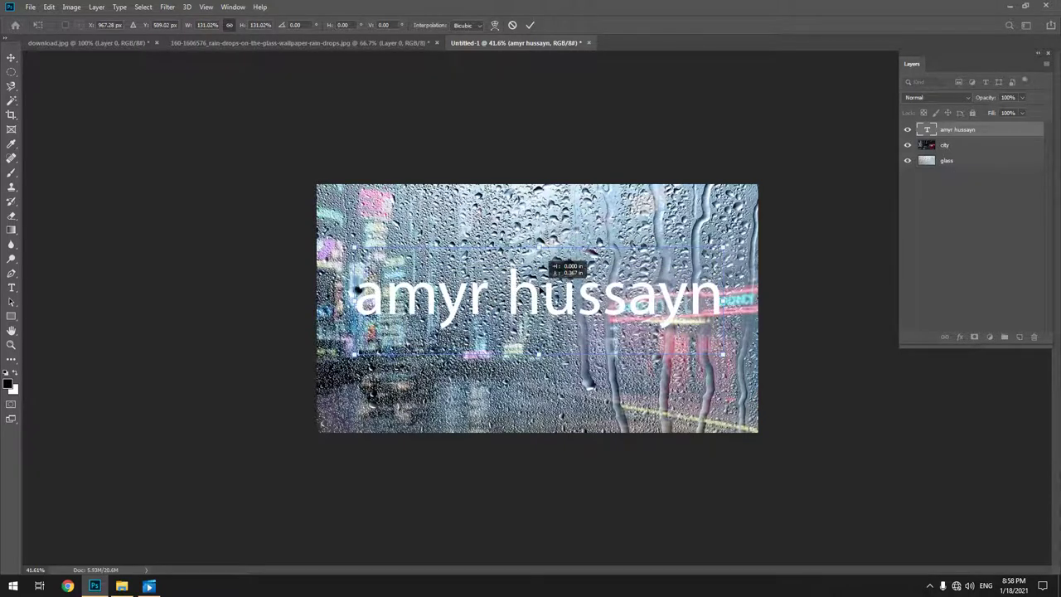
pyautogui.press('Return')
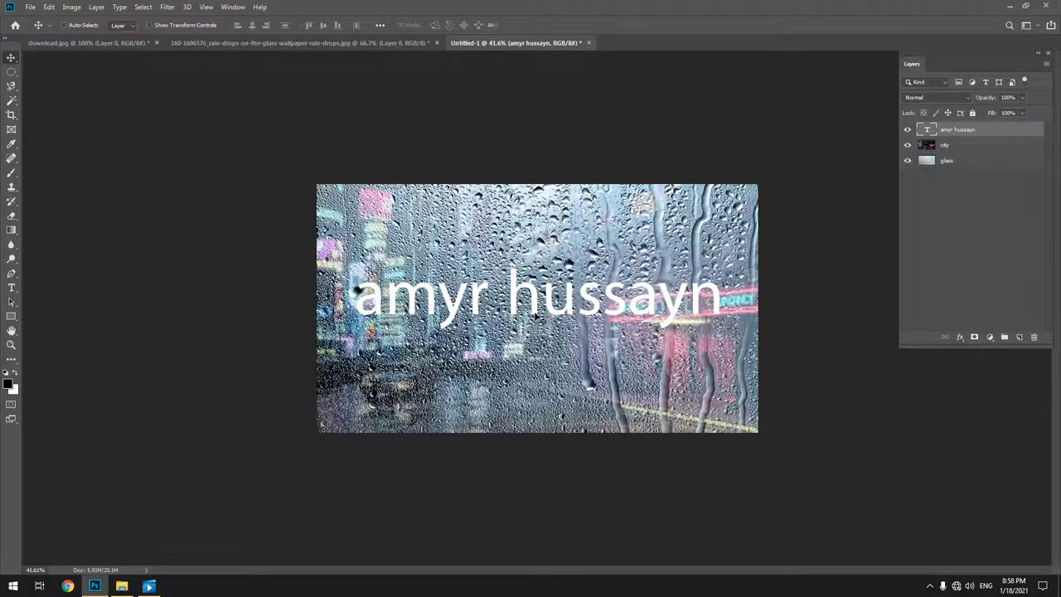
pyautogui.doubleClick(355, 290)
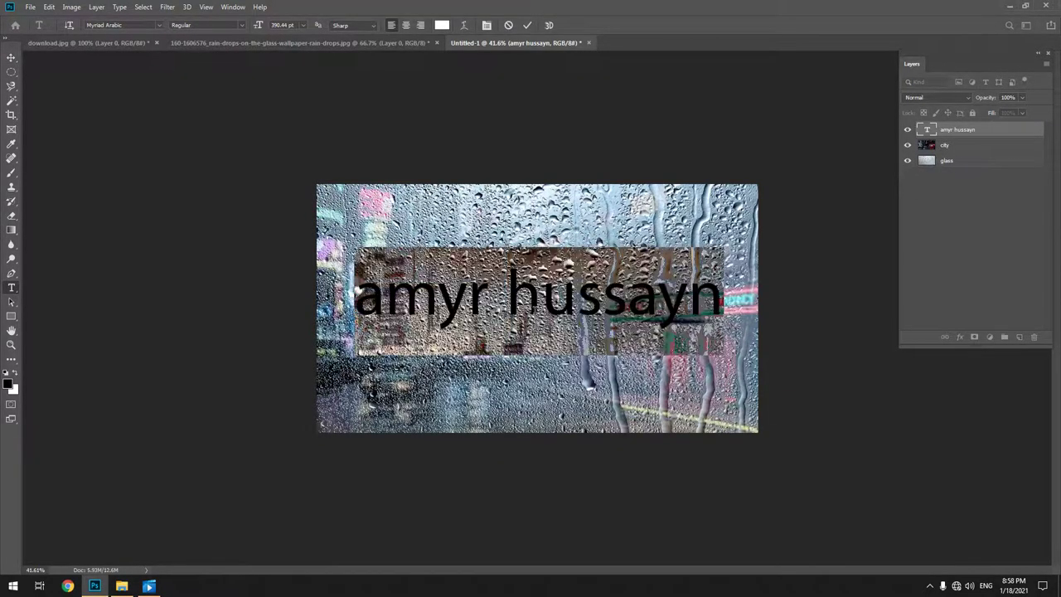
# Step: Change the name text's font to the Yellowtail script
pyautogui.click(147, 25)
pyautogui.click(159, 25)
pyautogui.write('y')
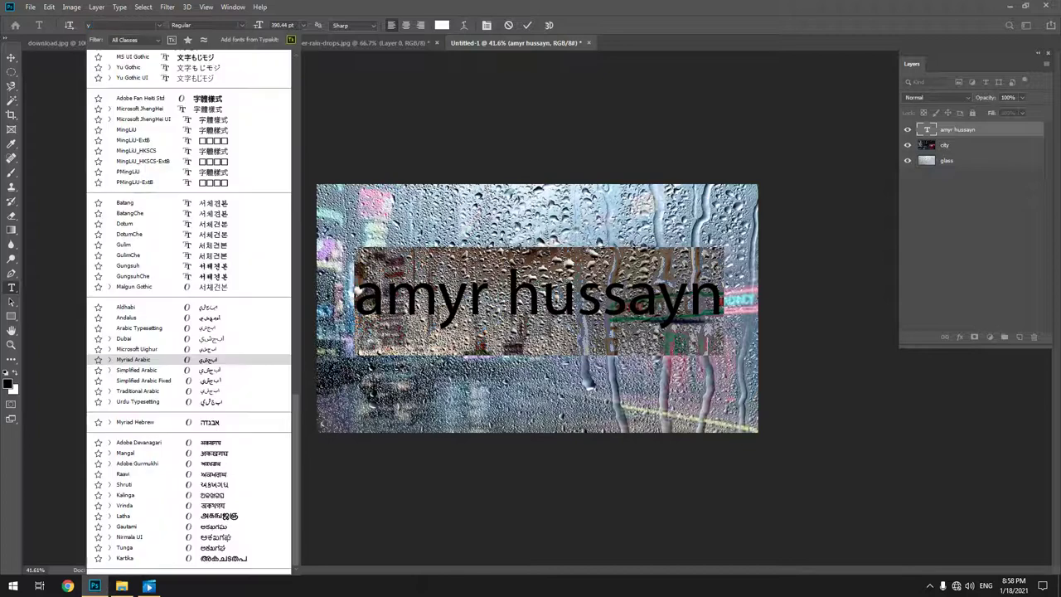
pyautogui.write('e')
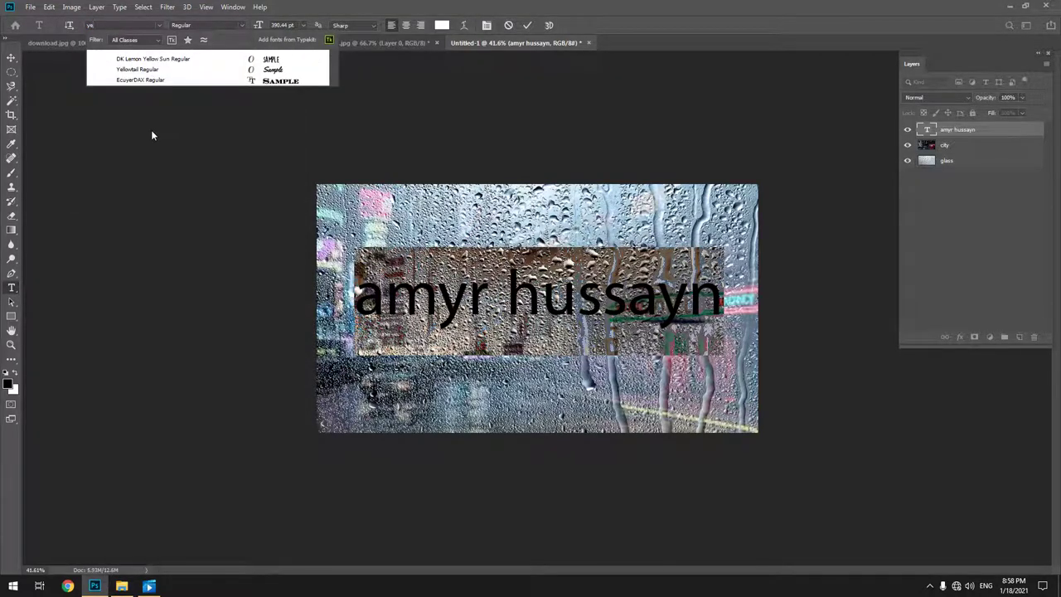
pyautogui.click(138, 70)
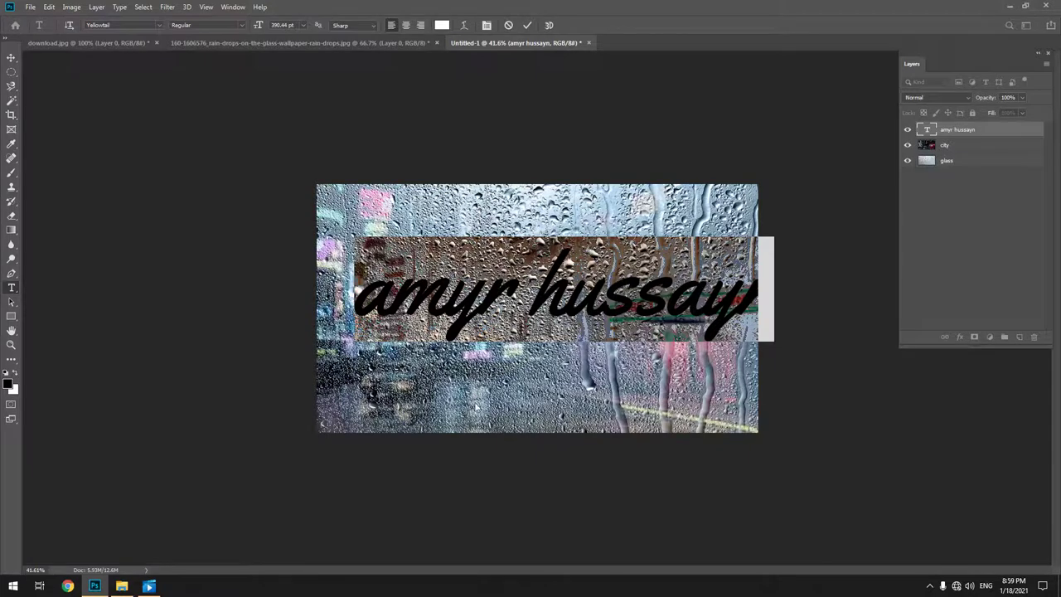
pyautogui.hotkey('ctrl', 'Return')
# Step: Scale the script name to about 88% and centre it across the window
pyautogui.press('v')
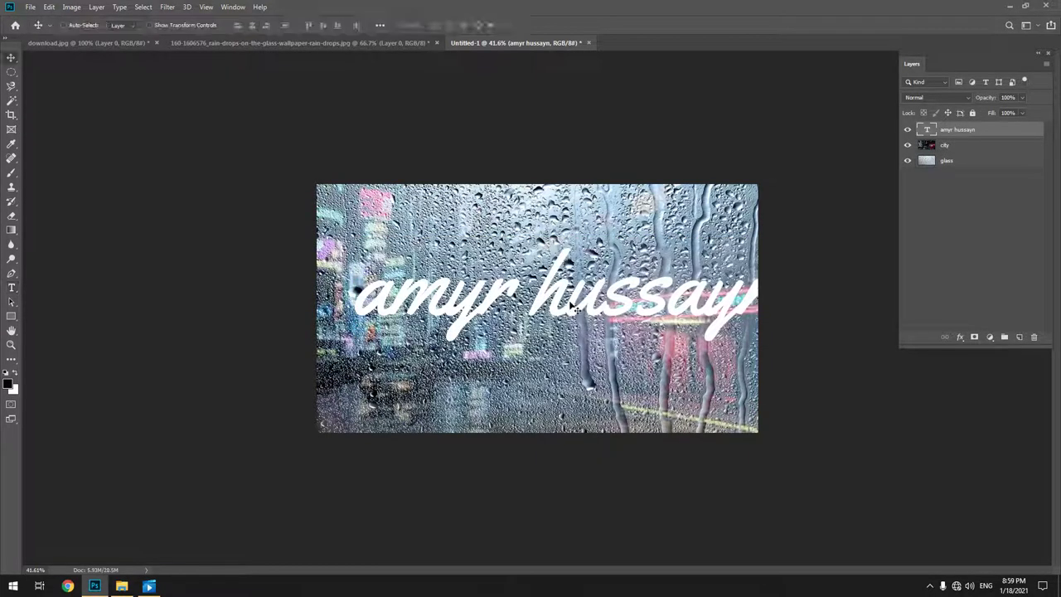
pyautogui.moveTo(598, 295); pyautogui.dragTo(580, 302)
pyautogui.hotkey('ctrl', 't')
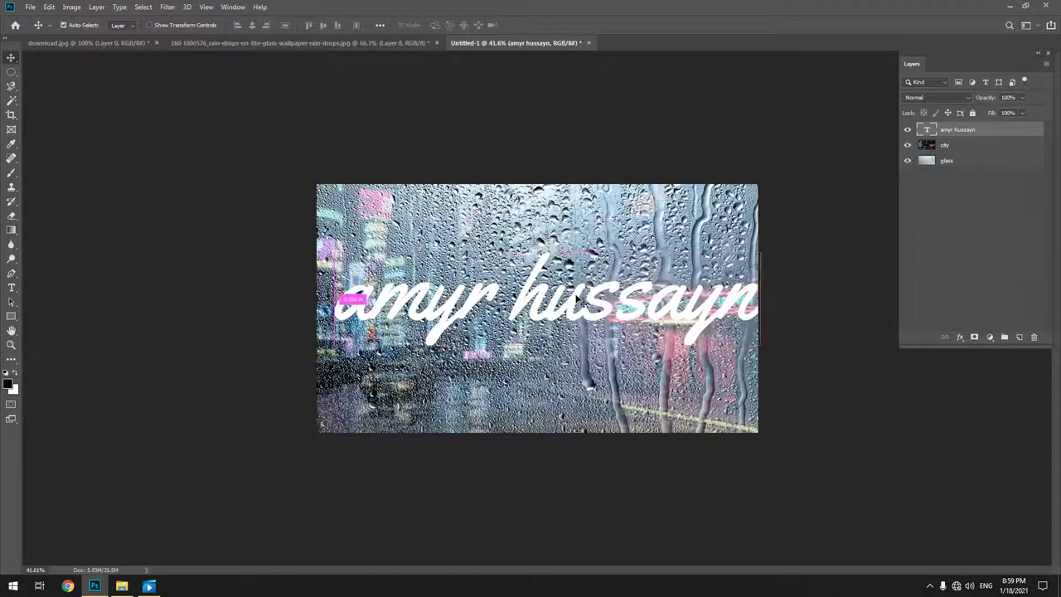
pyautogui.moveTo(761, 295); pyautogui.dragTo(723, 306)
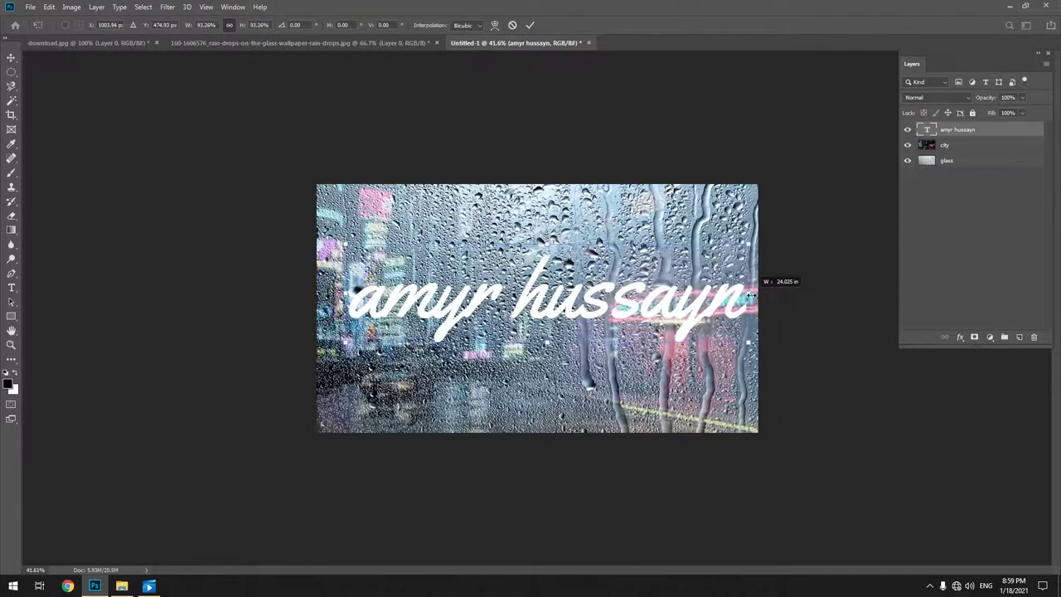
pyautogui.moveTo(724, 307)
pyautogui.mouseDown()
pyautogui.moveTo(718, 298)
pyautogui.moveTo(736, 313)
pyautogui.mouseUp()
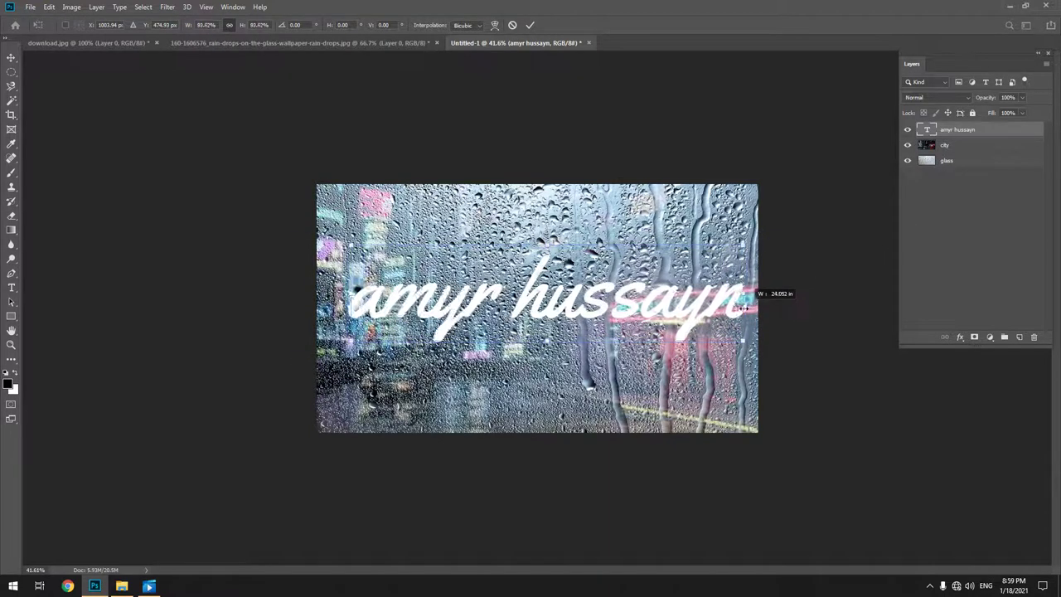
pyautogui.moveTo(736, 313); pyautogui.dragTo(712, 306)
pyautogui.moveTo(574, 285); pyautogui.dragTo(585, 267)
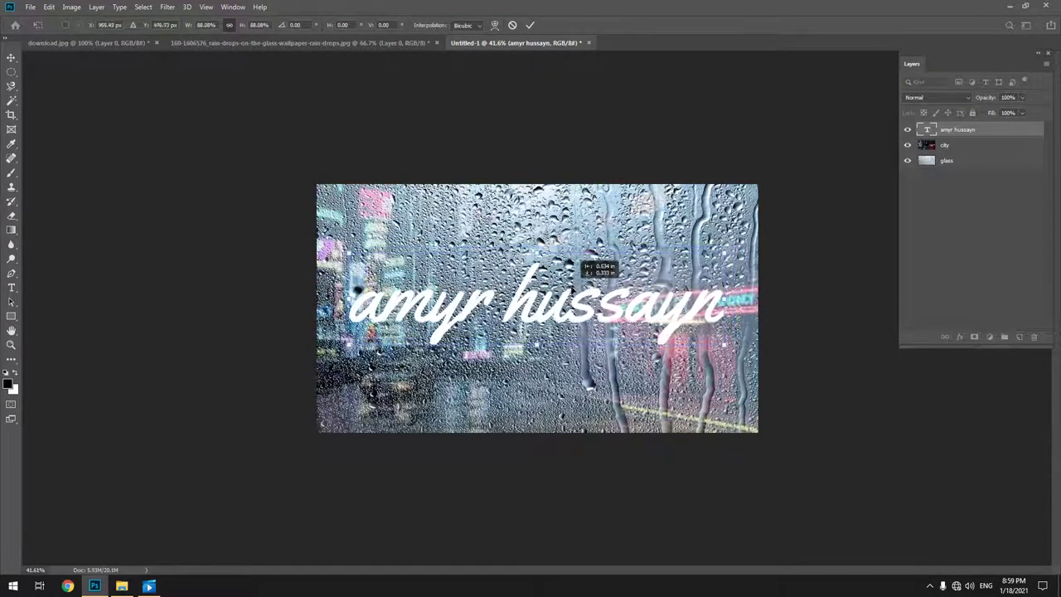
pyautogui.moveTo(585, 267); pyautogui.dragTo(591, 259)
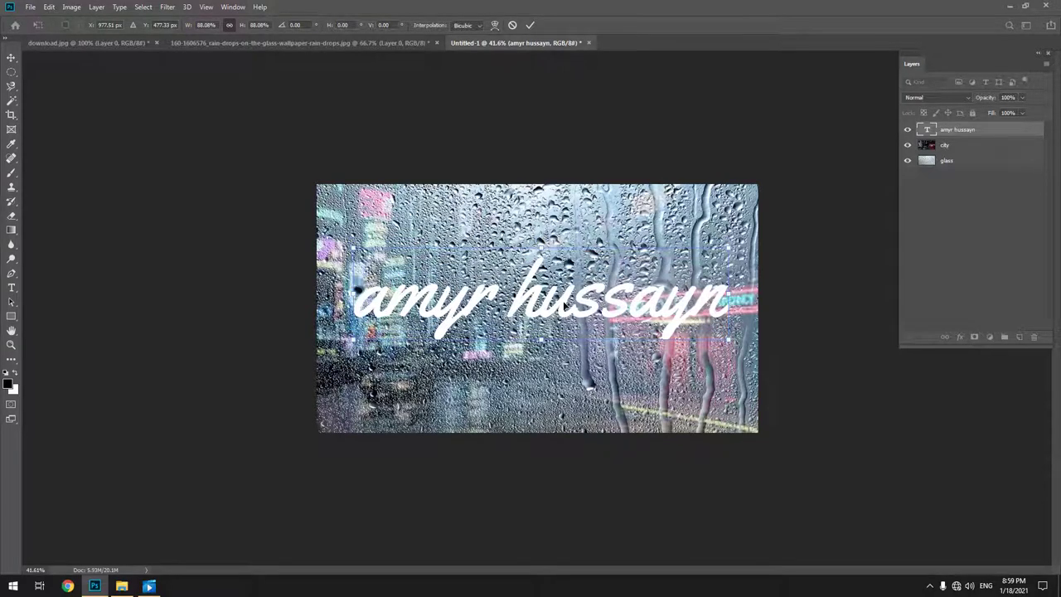
pyautogui.press('Return')
# Step: Recolour all of the name text black (000000)
pyautogui.press('t')
pyautogui.click(543, 302)
pyautogui.doubleClick(546, 305)
pyautogui.hotkey('ctrl', 'a')
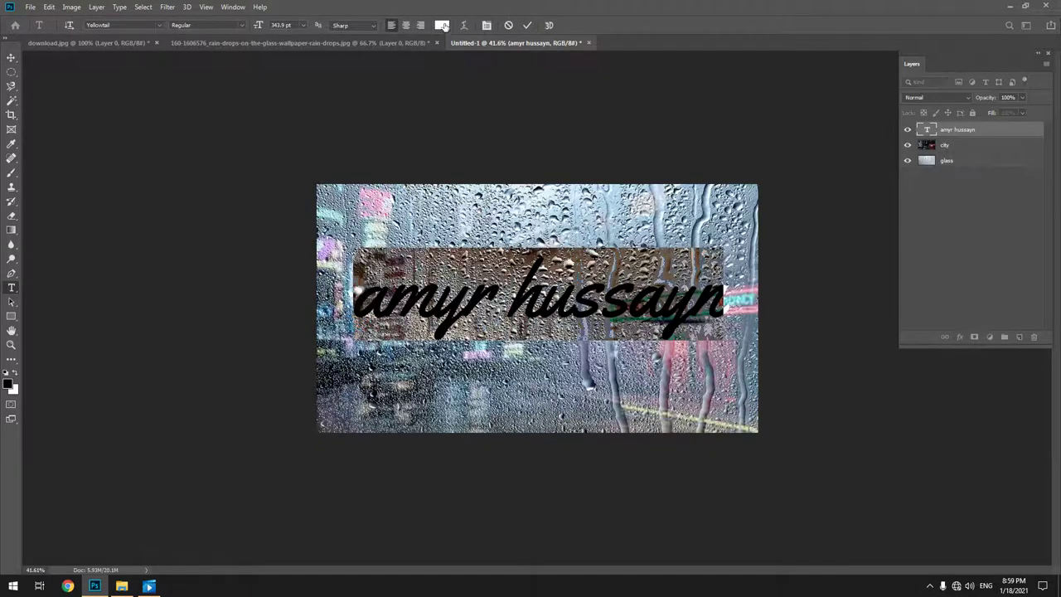
pyautogui.click(441, 25)
pyautogui.write('000000')
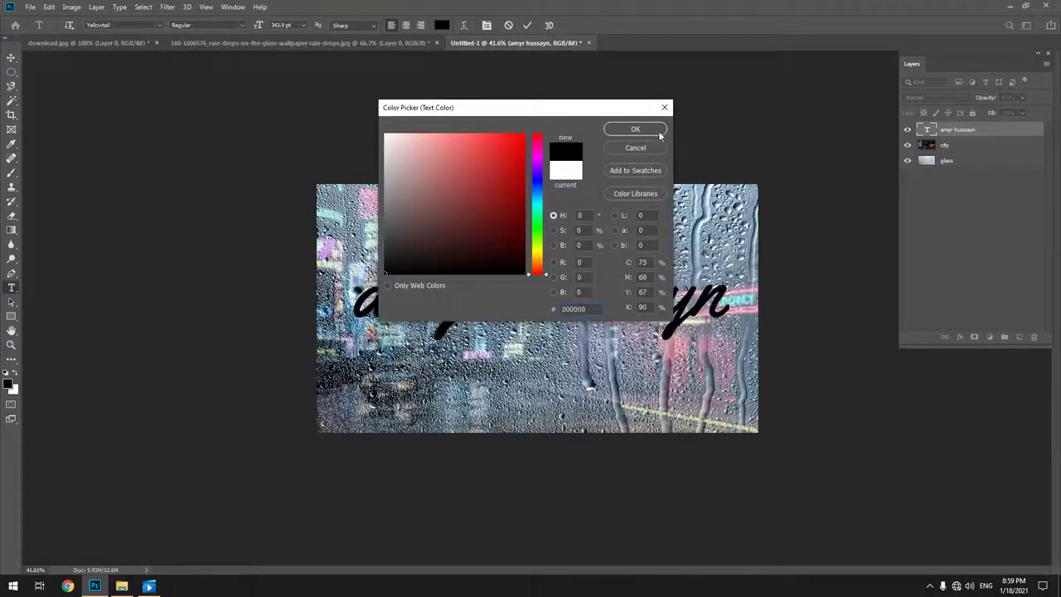
pyautogui.click(648, 131)
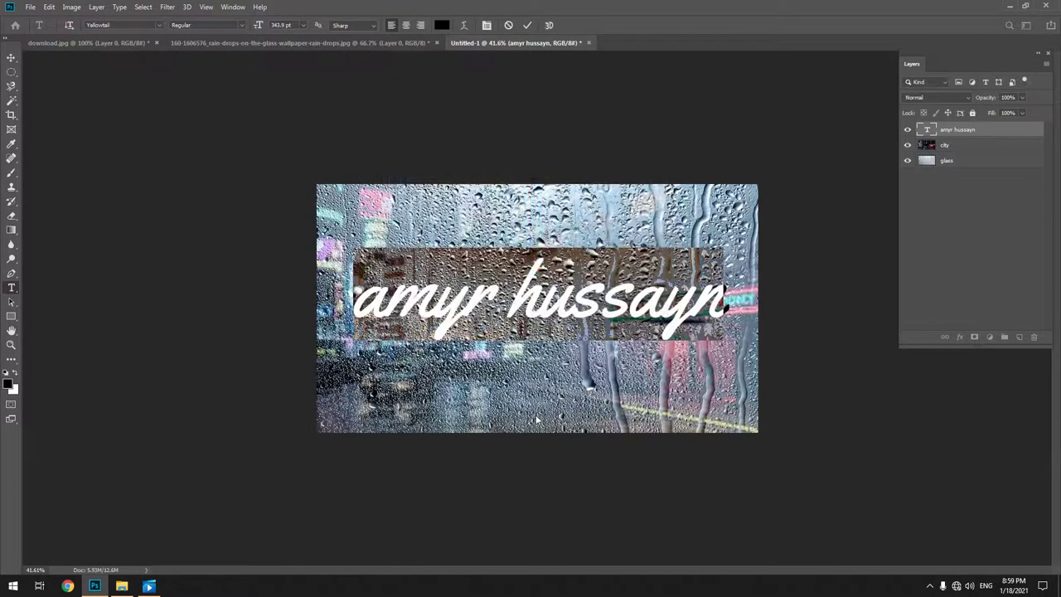
pyautogui.hotkey('ctrl', 'Return')
pyautogui.press('v')
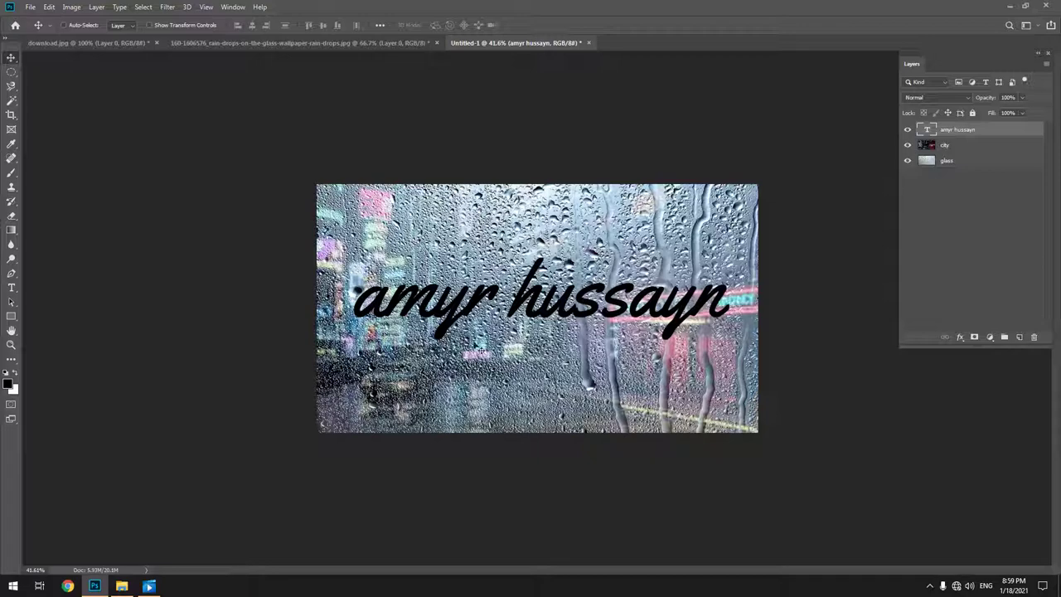
# Step: Select the Smudge tool from the blur, sharpen and smudge group
pyautogui.scroll(5, 588, 324)
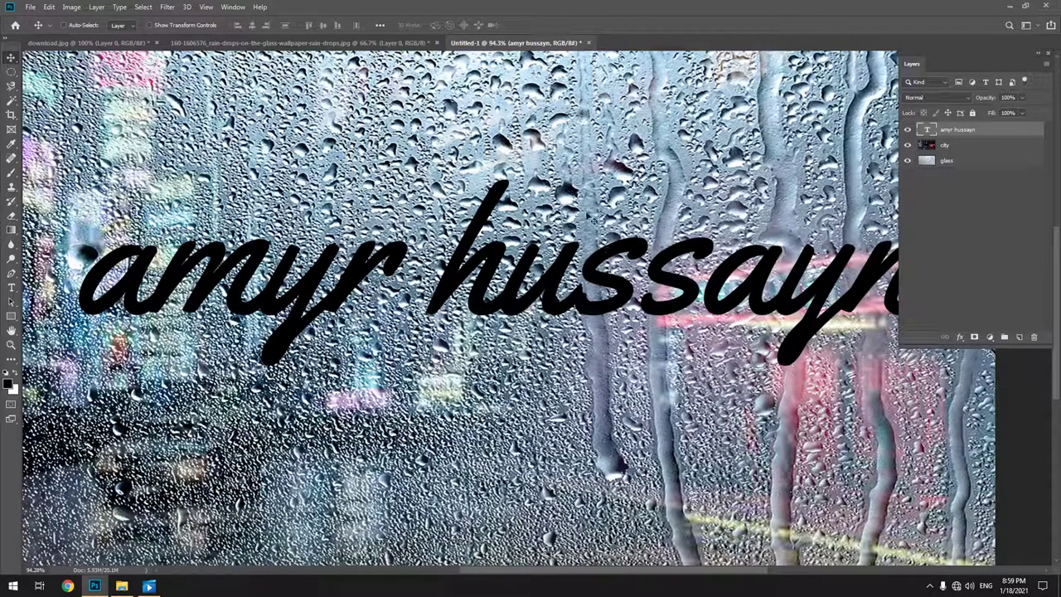
pyautogui.scroll(-3, 530, 307)
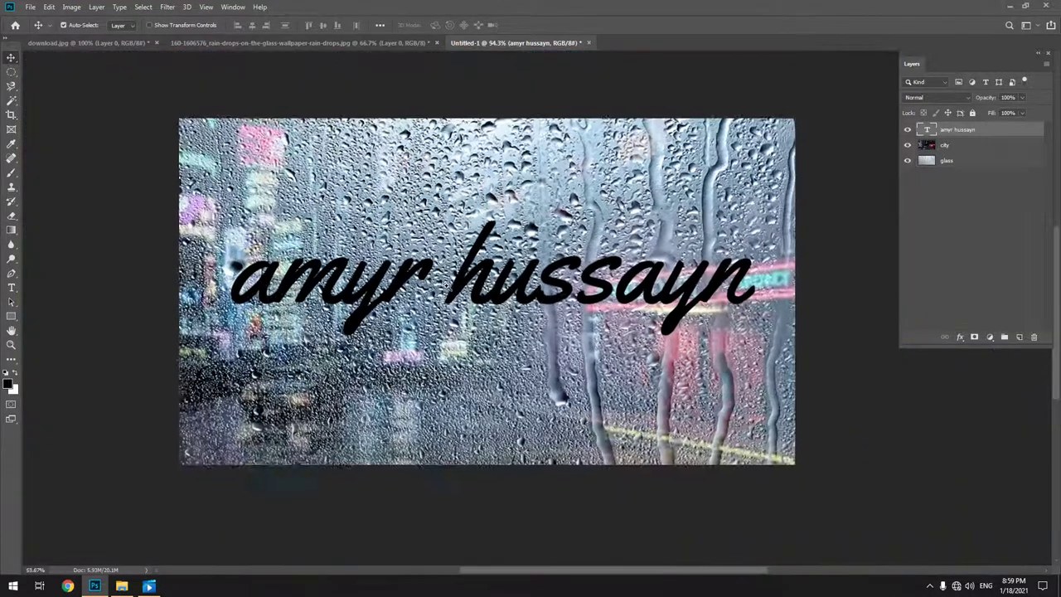
pyautogui.rightClick(11, 245)
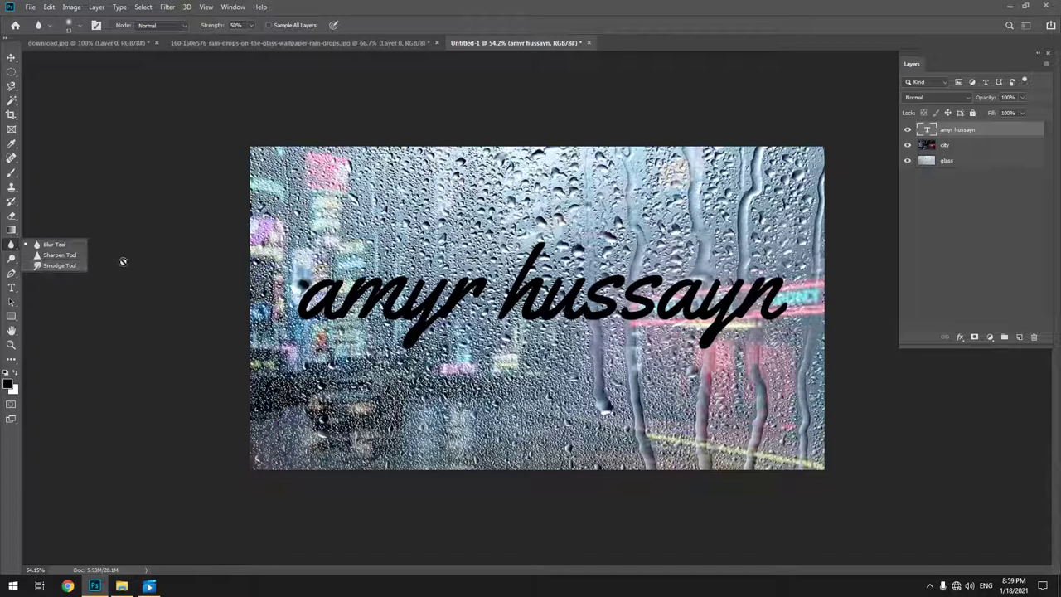
pyautogui.click(69, 265)
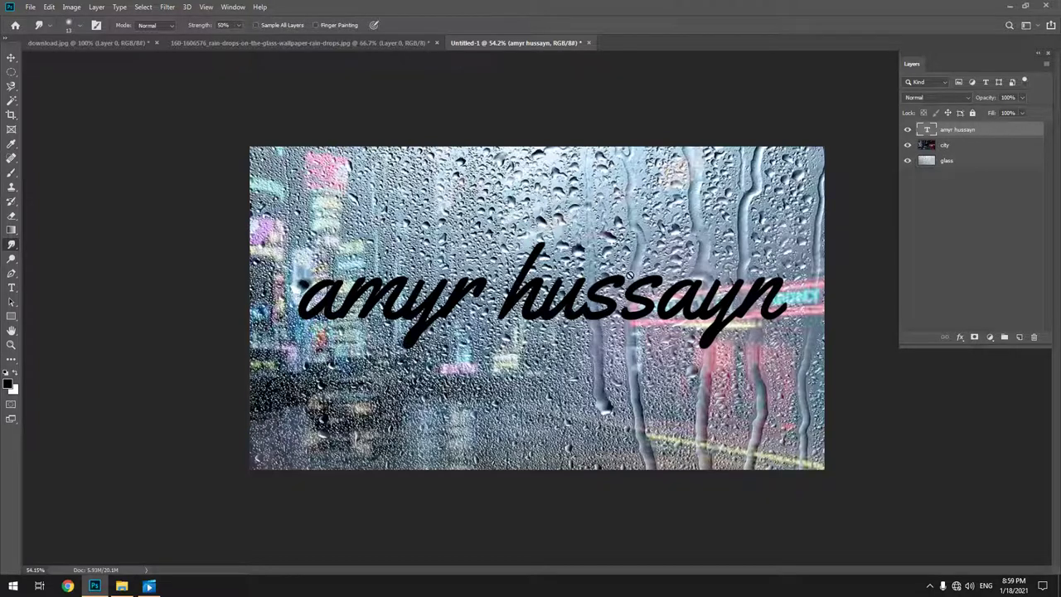
# Step: Rasterize the name text layer into pixels
pyautogui.rightClick(995, 132)
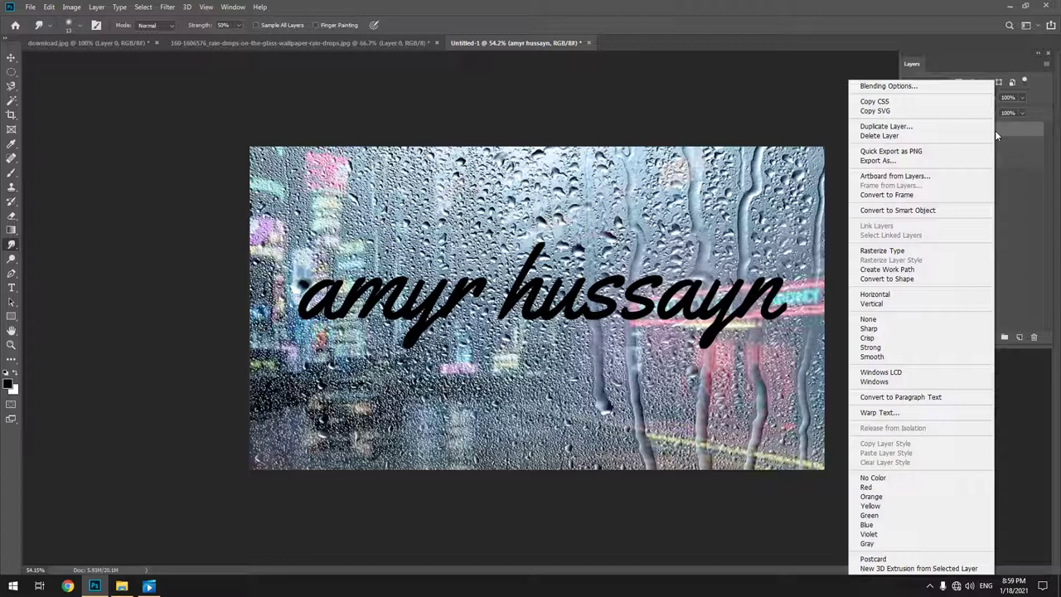
pyautogui.rightClick(1001, 191)
pyautogui.rightClick(982, 132)
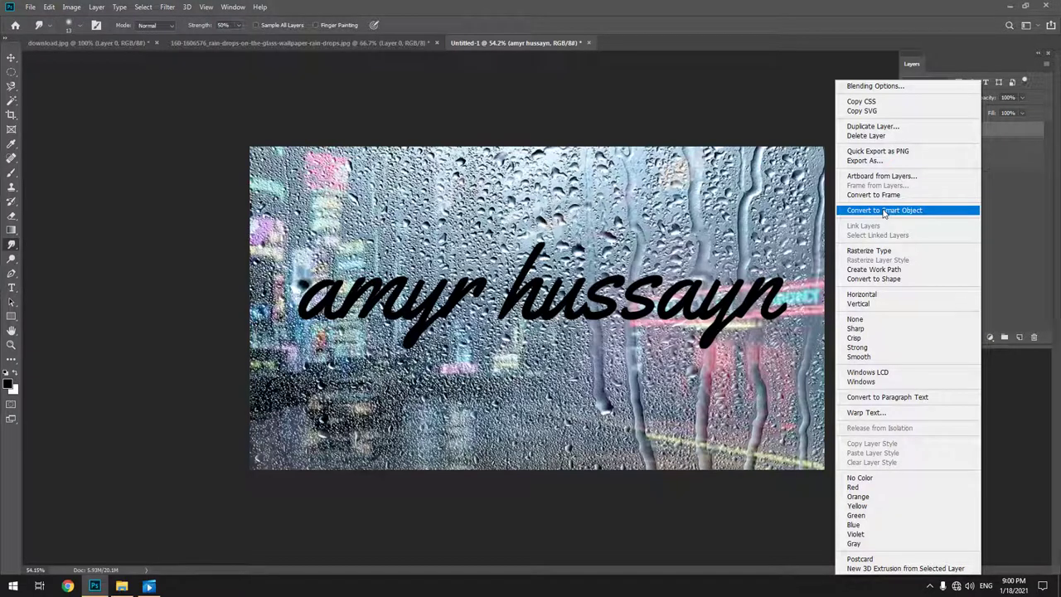
pyautogui.click(990, 242)
pyautogui.click(548, 319)
pyautogui.click(503, 230)
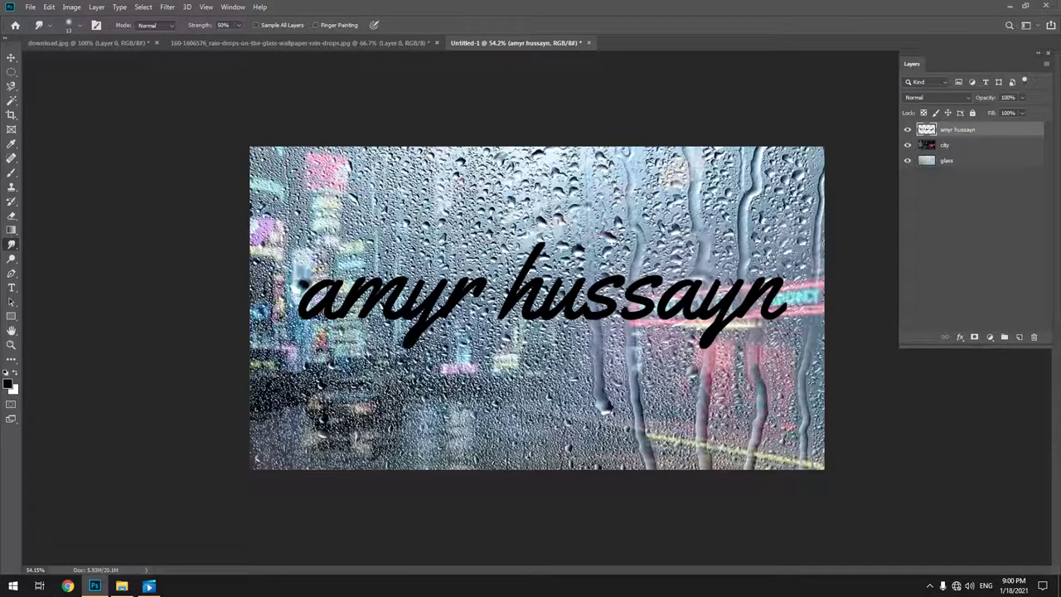
pyautogui.press(']')
pyautogui.press(']')
pyautogui.press(']')
pyautogui.press(']')
# Step: Smudge the 'a', 'y' and 'h' of the script downward into drips
pyautogui.moveTo(313, 320); pyautogui.dragTo(308, 336)
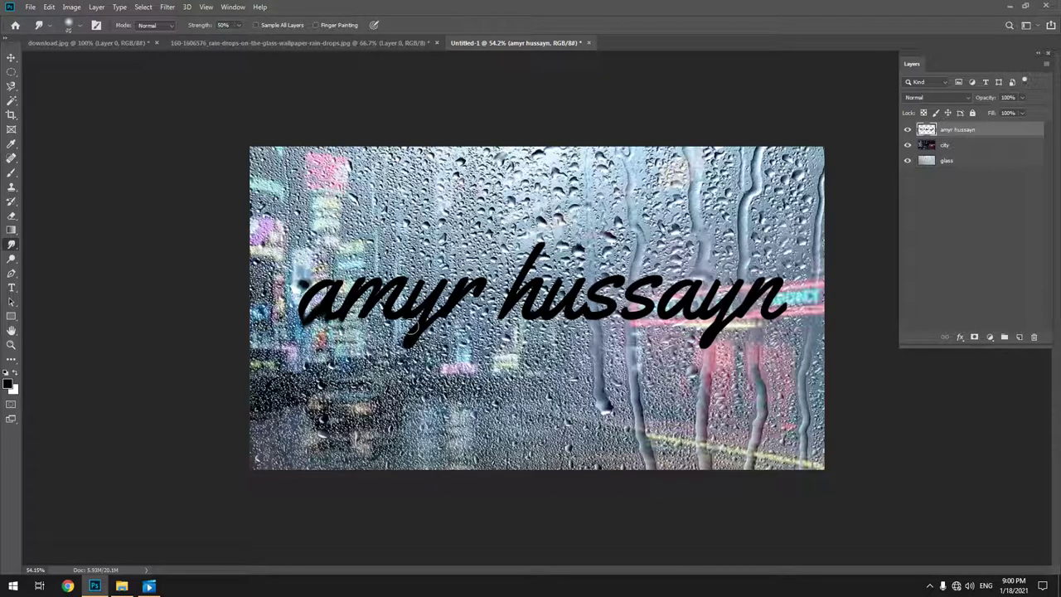
pyautogui.moveTo(406, 327)
pyautogui.mouseDown()
pyautogui.moveTo(389, 386)
pyautogui.moveTo(385, 322)
pyautogui.moveTo(363, 320)
pyautogui.mouseUp()
pyautogui.moveTo(553, 257); pyautogui.dragTo(513, 431)
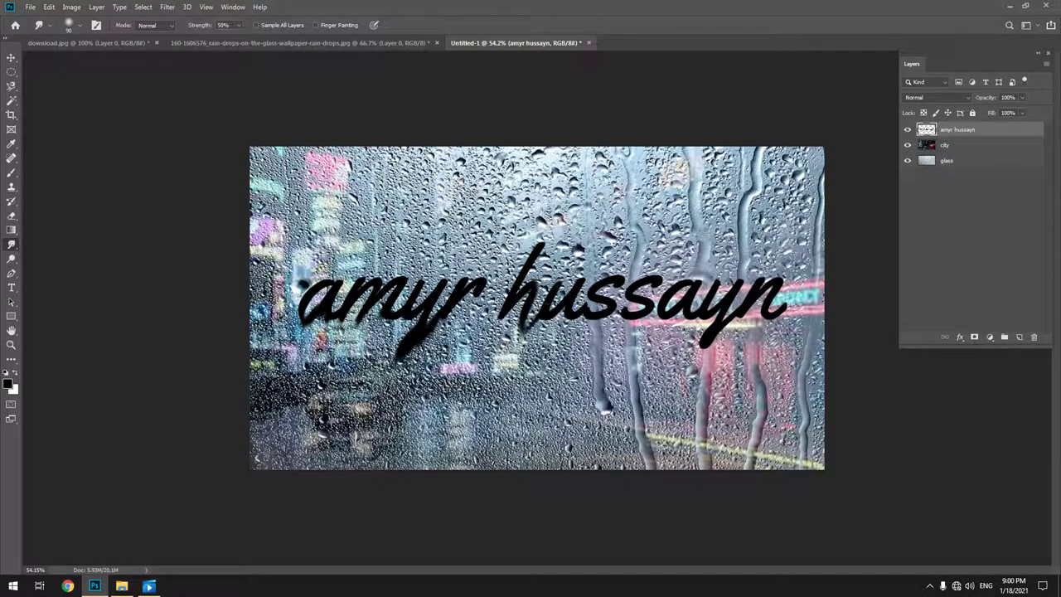
pyautogui.moveTo(550, 293); pyautogui.dragTo(531, 325)
pyautogui.moveTo(435, 315); pyautogui.dragTo(400, 356)
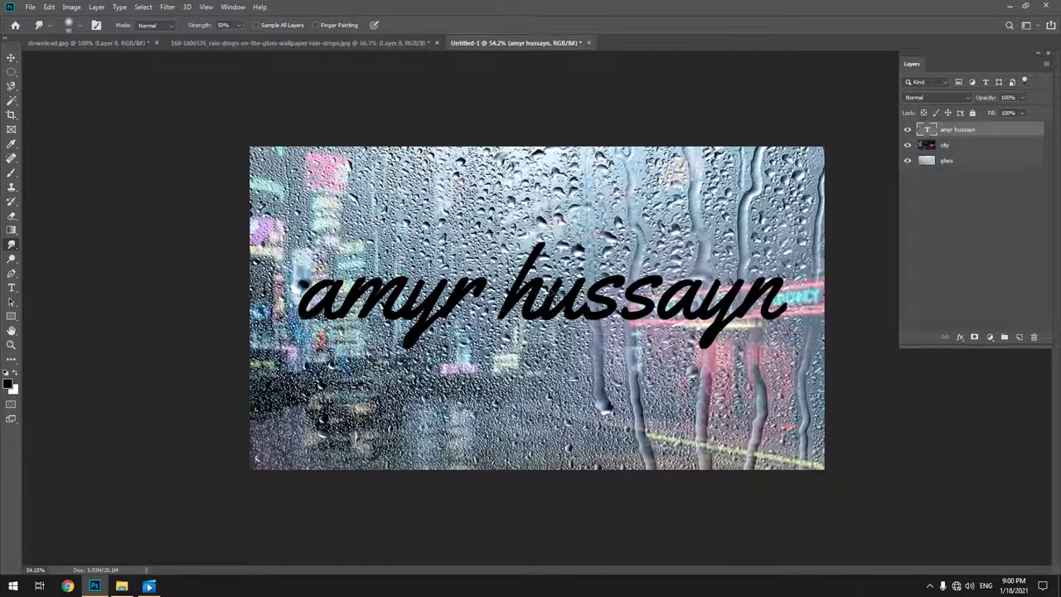
pyautogui.press('v')
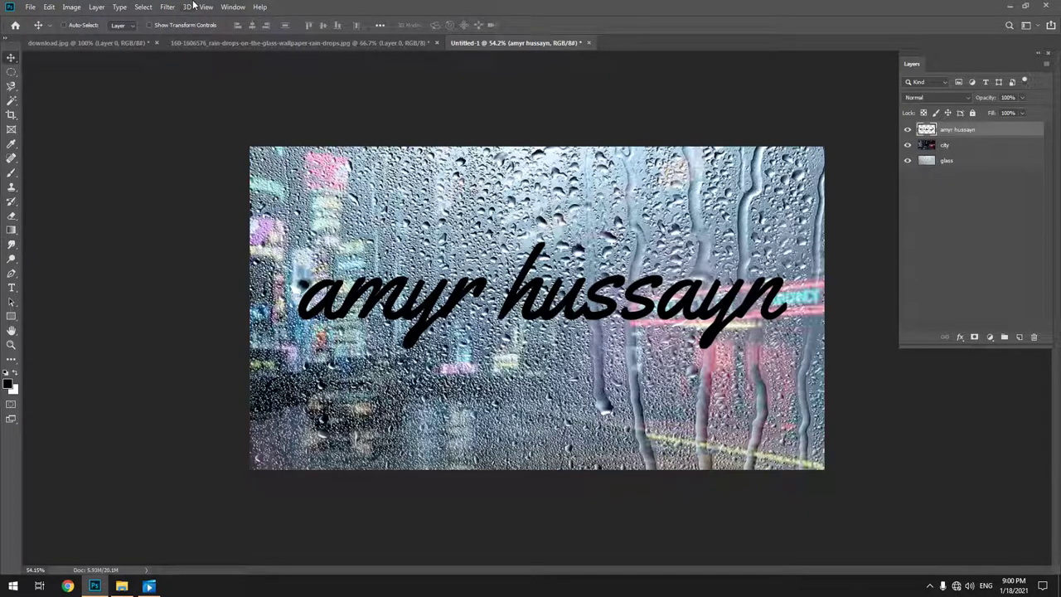
pyautogui.click(167, 7)
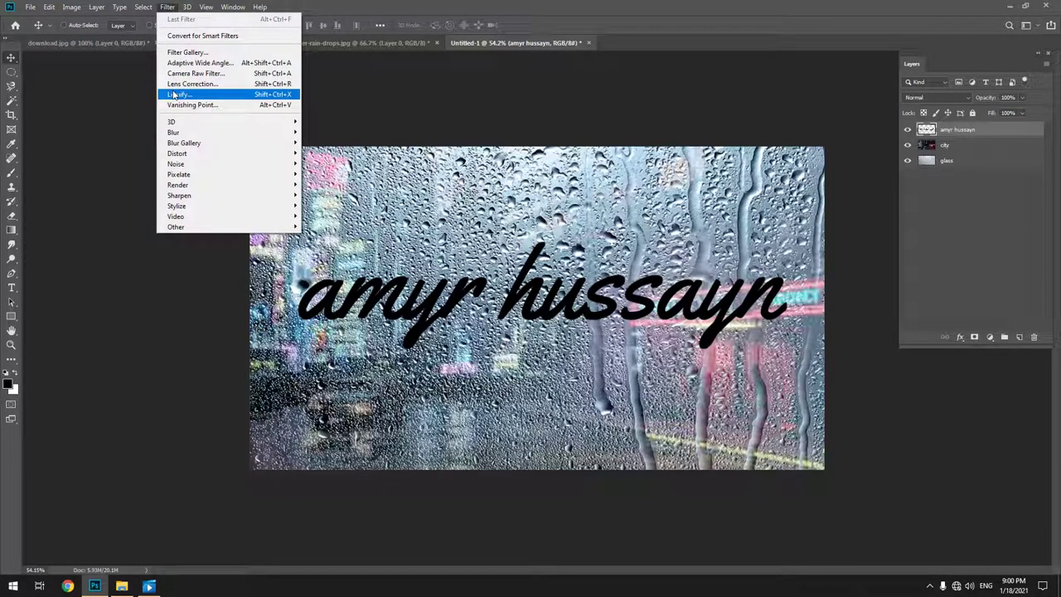
pyautogui.click(240, 100)
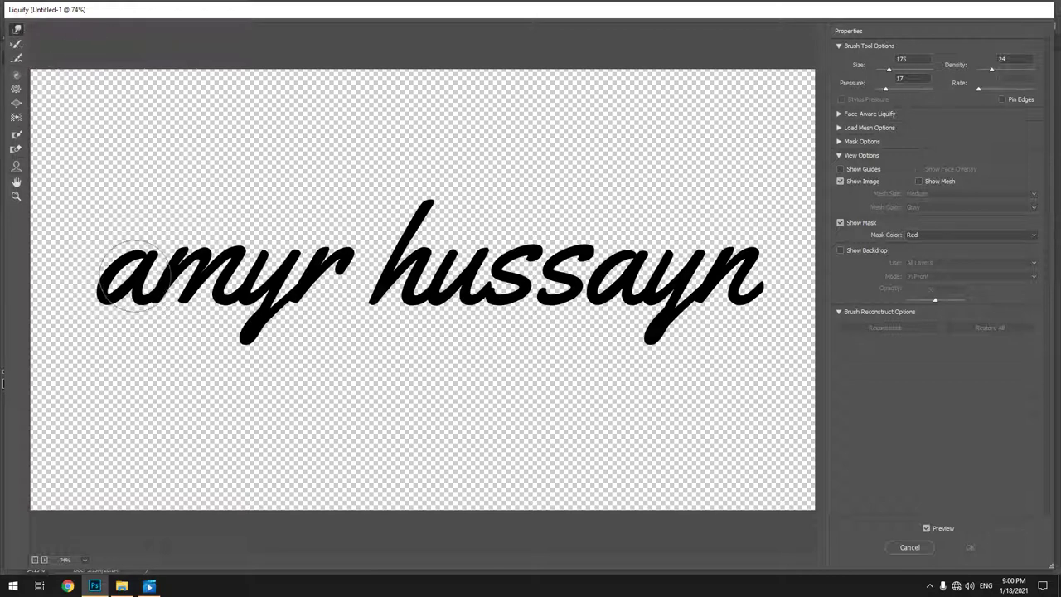
pyautogui.moveTo(137, 281); pyautogui.dragTo(129, 269)
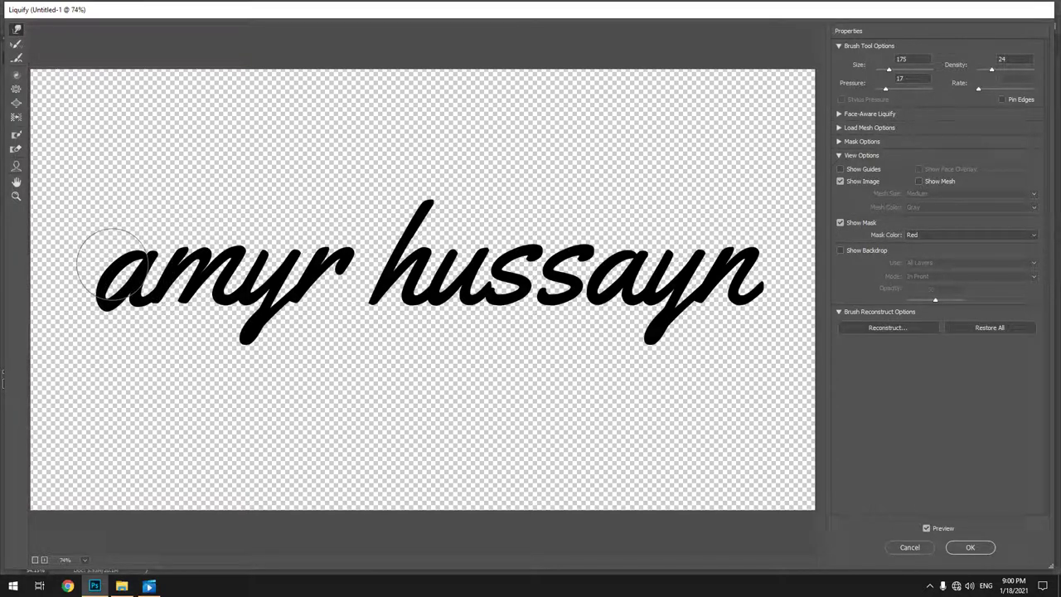
pyautogui.hotkey('ctrl', 'z')
pyautogui.click(15, 45)
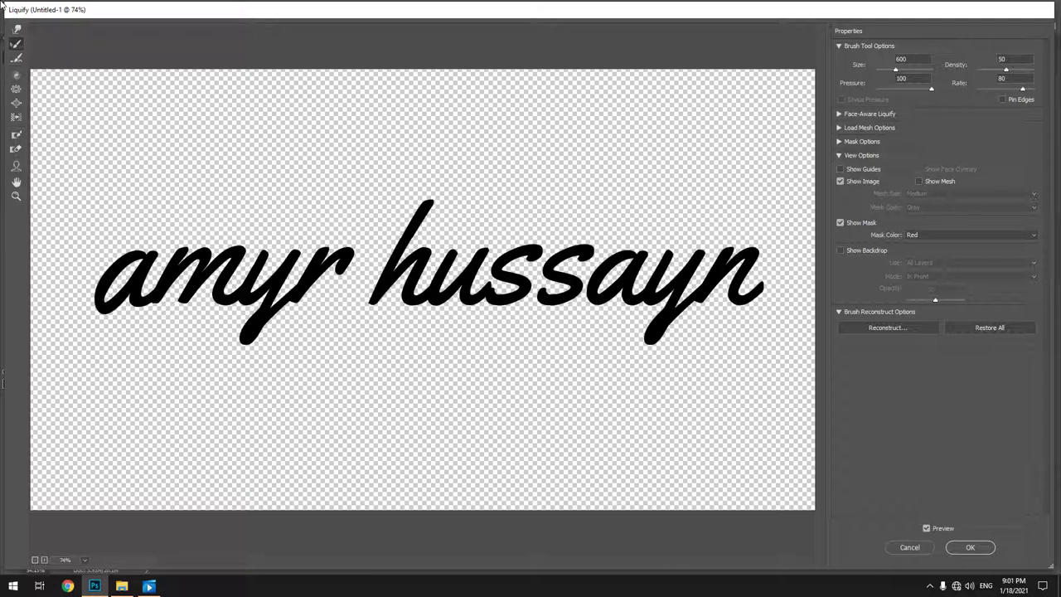
pyautogui.click(16, 74)
pyautogui.moveTo(893, 73); pyautogui.dragTo(883, 70)
pyautogui.moveTo(883, 70); pyautogui.dragTo(901, 70)
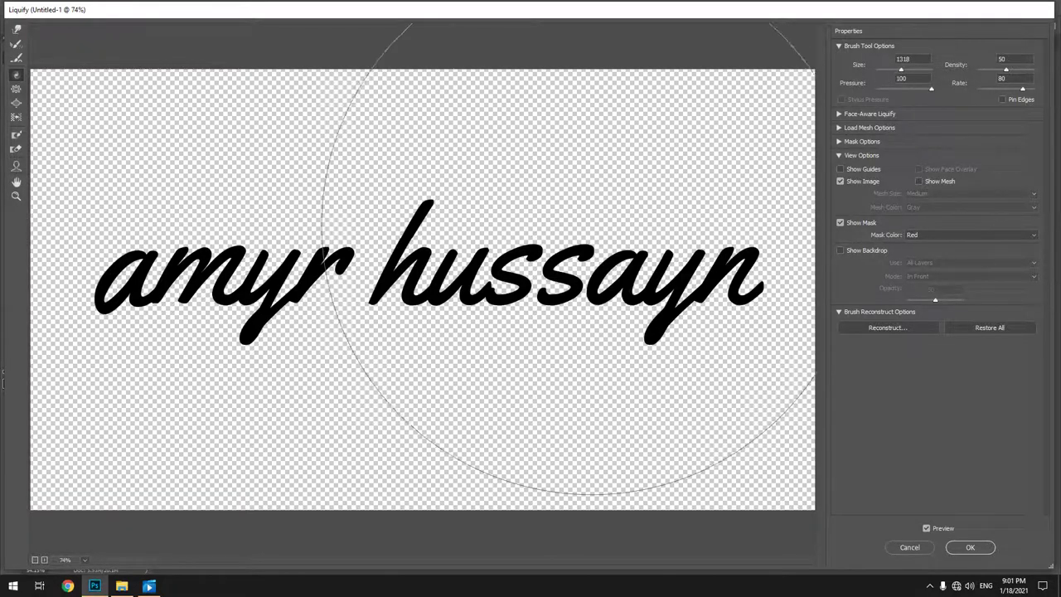
pyautogui.moveTo(547, 252); pyautogui.dragTo(516, 260)
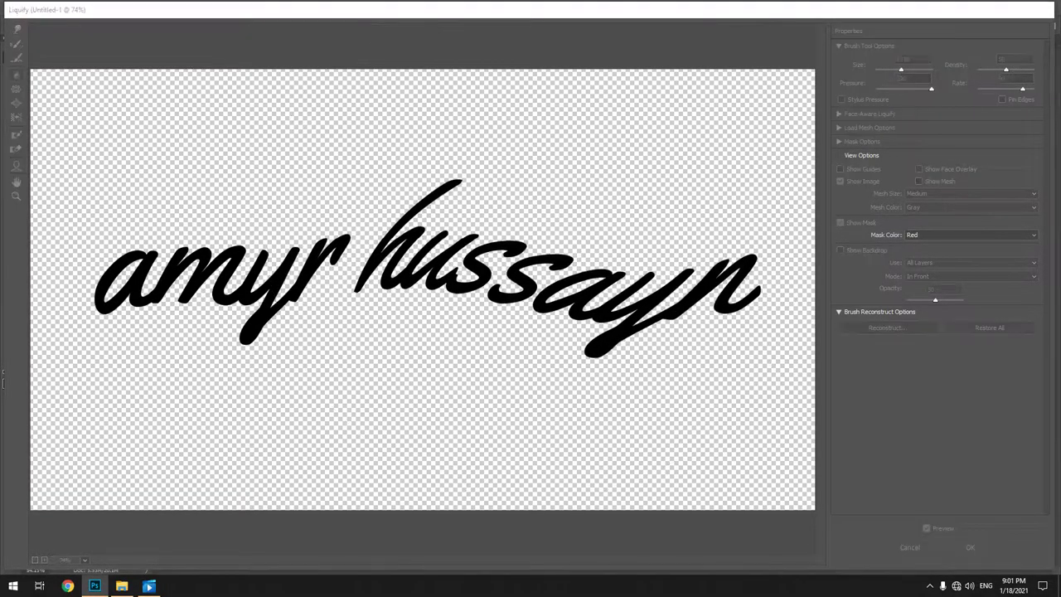
pyautogui.press('Return')
pyautogui.click(166, 7)
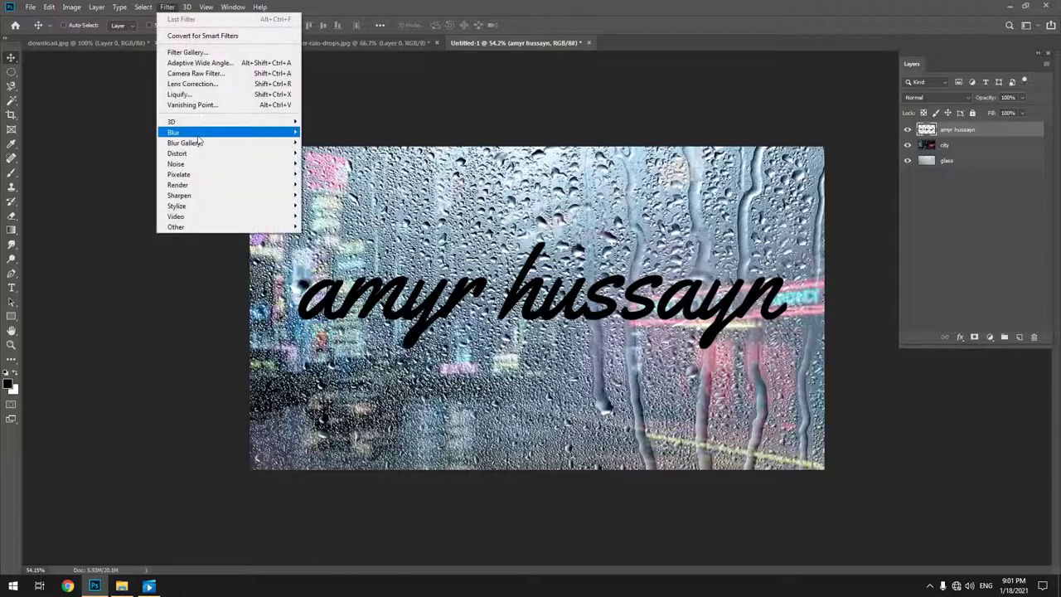
# Step: Reopen Liquify with the Forward Warp brush at size 50 and test warps on the 'h' and 'u', undoing the bulge
pyautogui.click(189, 93)
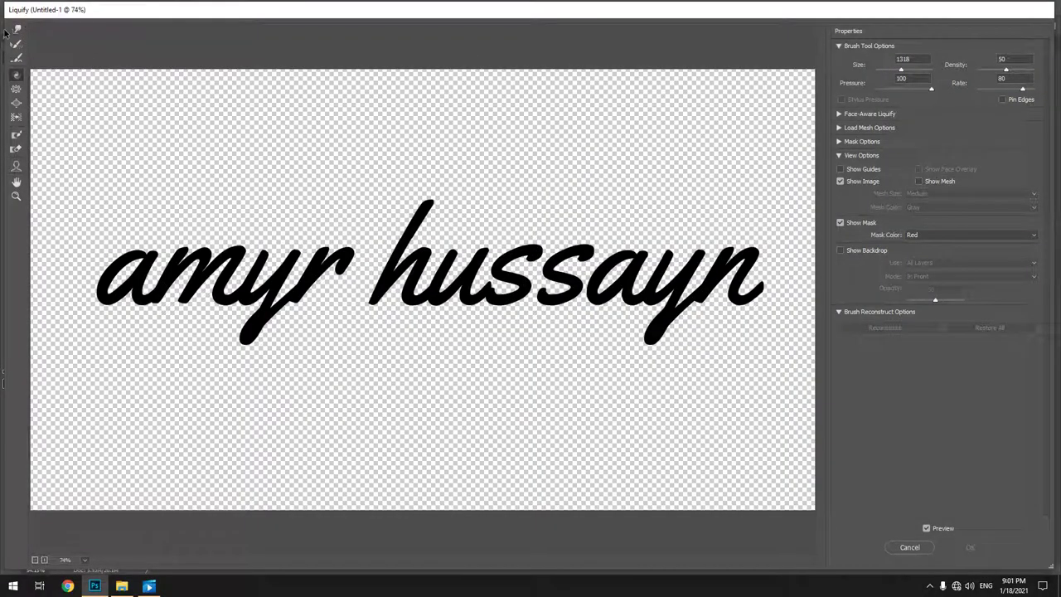
pyautogui.click(16, 30)
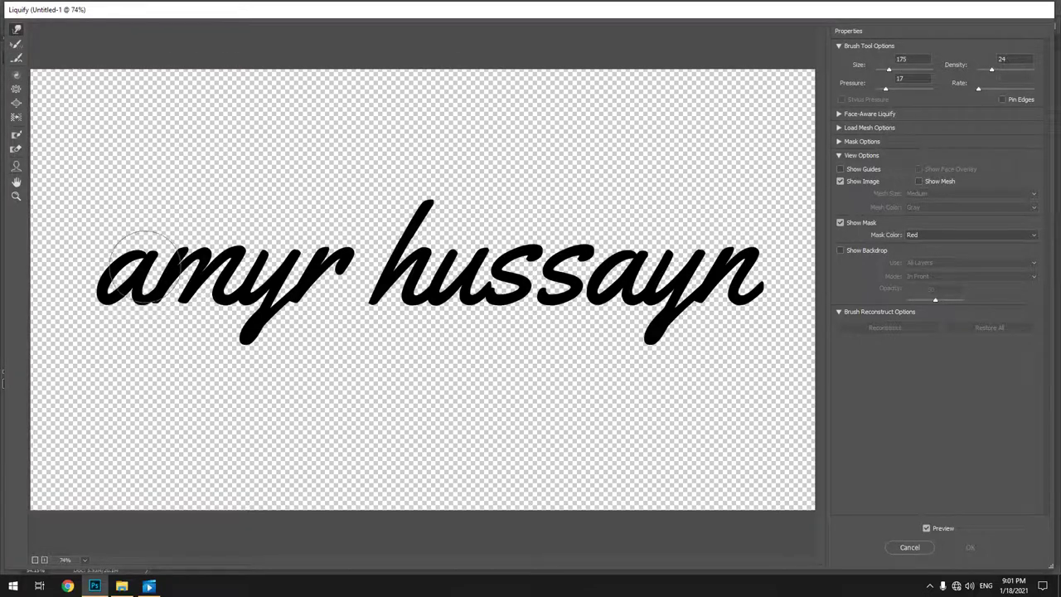
pyautogui.press('[')
pyautogui.press('[')
pyautogui.press('[')
pyautogui.press('[')
pyautogui.press('[')
pyautogui.press('[')
pyautogui.press('[')
pyautogui.press('[')
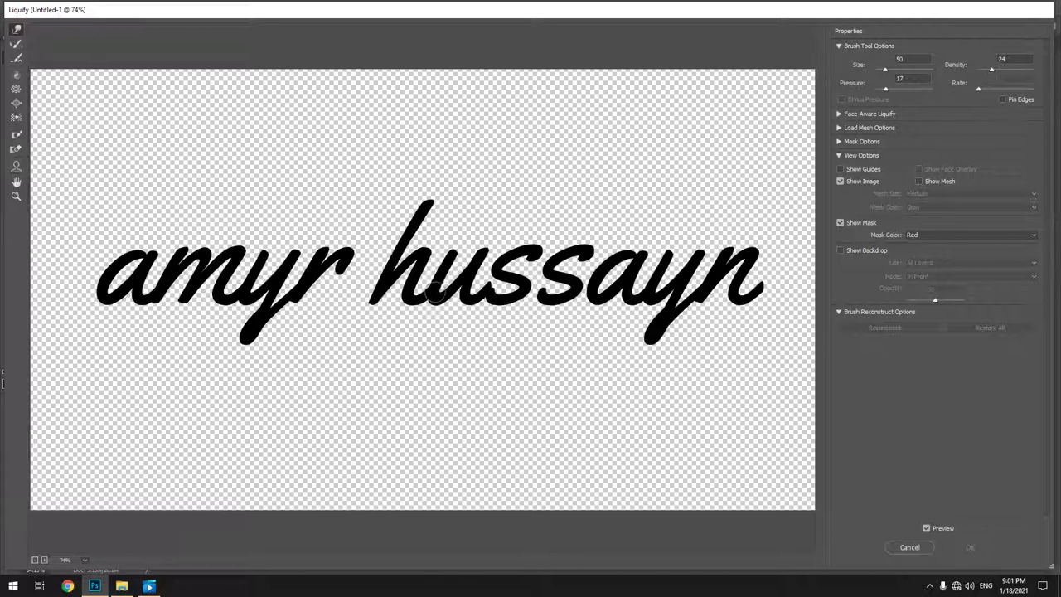
pyautogui.click(427, 325)
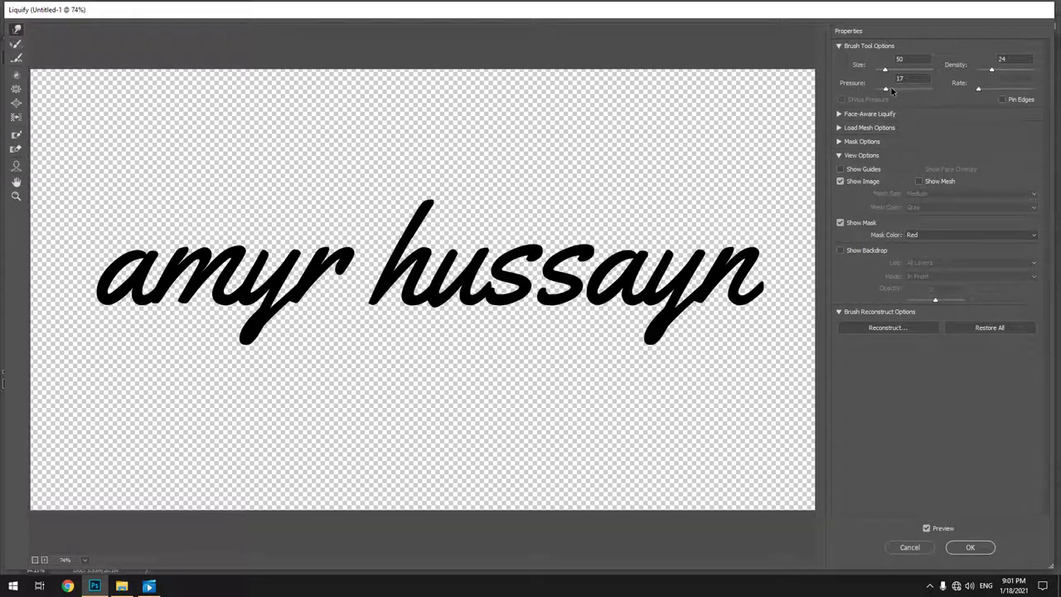
pyautogui.moveTo(887, 88); pyautogui.dragTo(944, 90)
pyautogui.moveTo(439, 292); pyautogui.dragTo(430, 336)
pyautogui.moveTo(437, 284); pyautogui.dragTo(396, 328)
pyautogui.moveTo(459, 285); pyautogui.dragTo(481, 286)
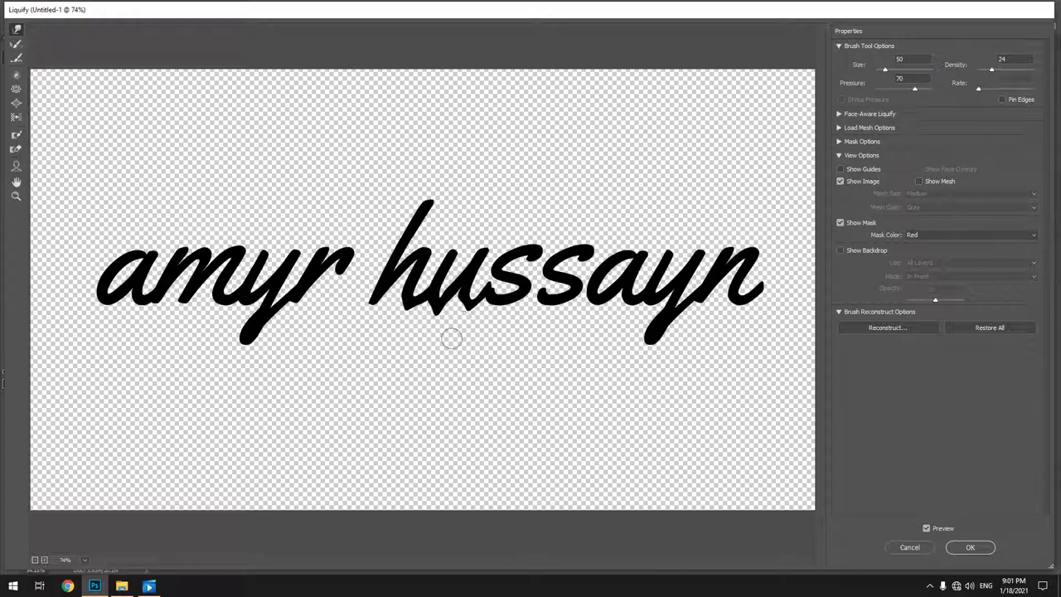
pyautogui.hotkey('ctrl', 'alt', 'z')
# Step: Set brush pressure 47 and density 60, undo the smears, and enlarge the brush to 100
pyautogui.moveTo(914, 89); pyautogui.dragTo(895, 89)
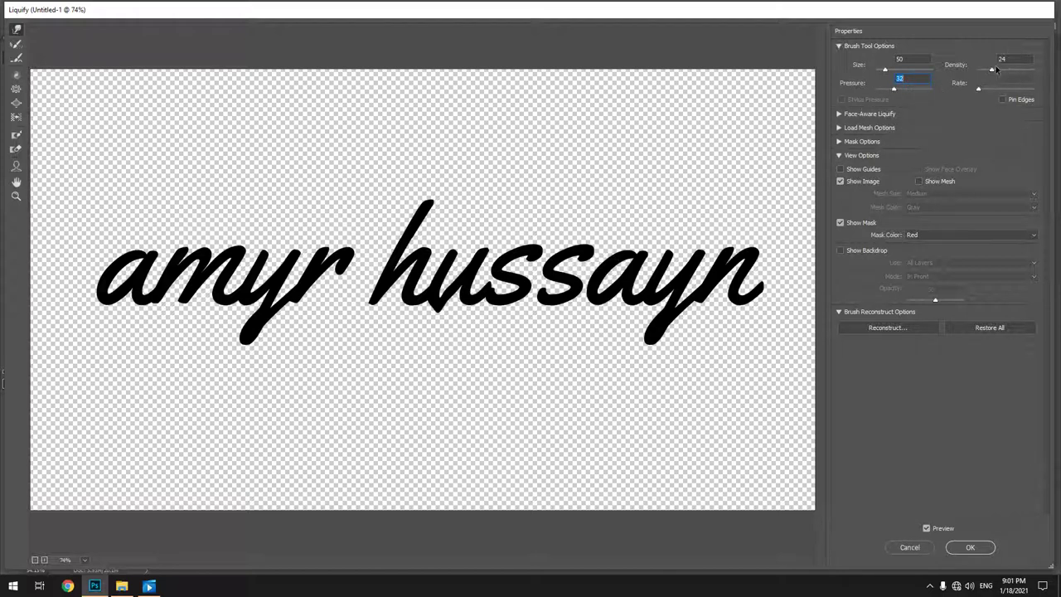
pyautogui.moveTo(573, 267)
pyautogui.mouseDown()
pyautogui.moveTo(537, 311)
pyautogui.moveTo(428, 332)
pyautogui.mouseUp()
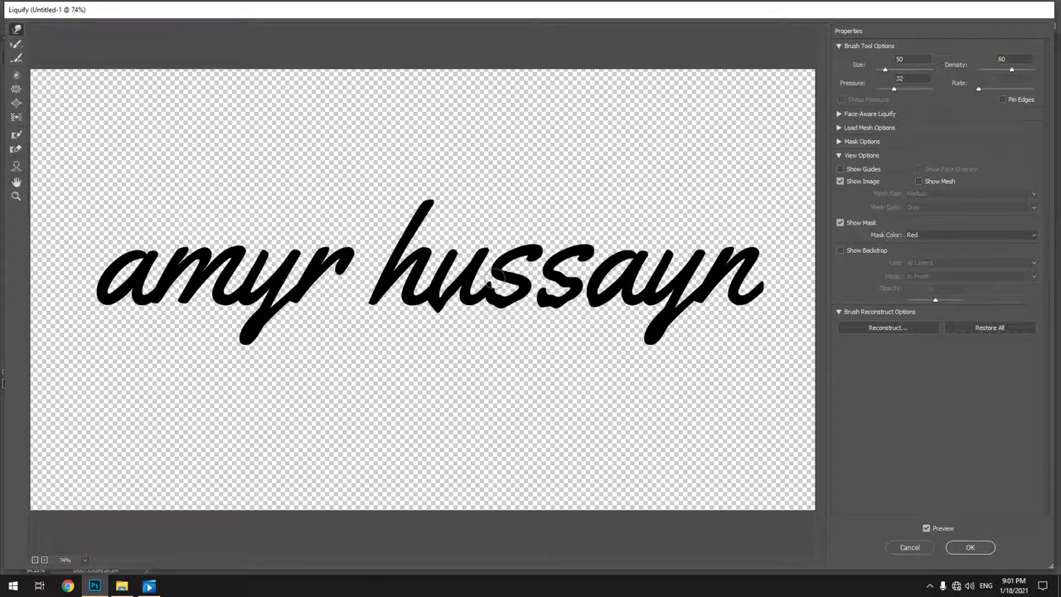
pyautogui.hotkey('ctrl', 'alt', 'z')
pyautogui.hotkey('ctrl', 'alt', 'z')
pyautogui.hotkey('ctrl', 'alt', 'z')
pyautogui.hotkey('ctrl', 'alt', 'z')
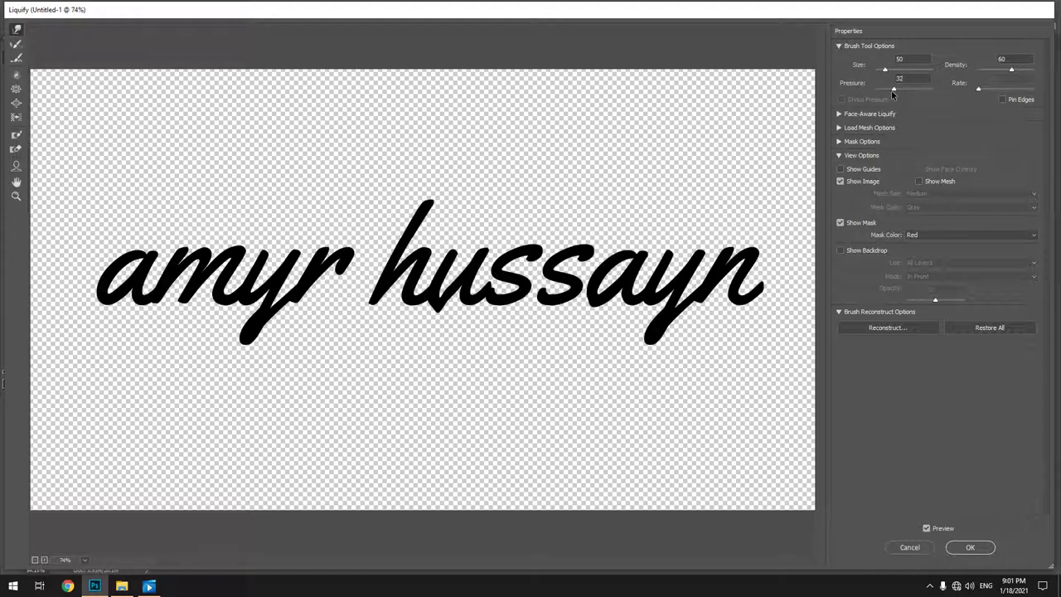
pyautogui.click(839, 115)
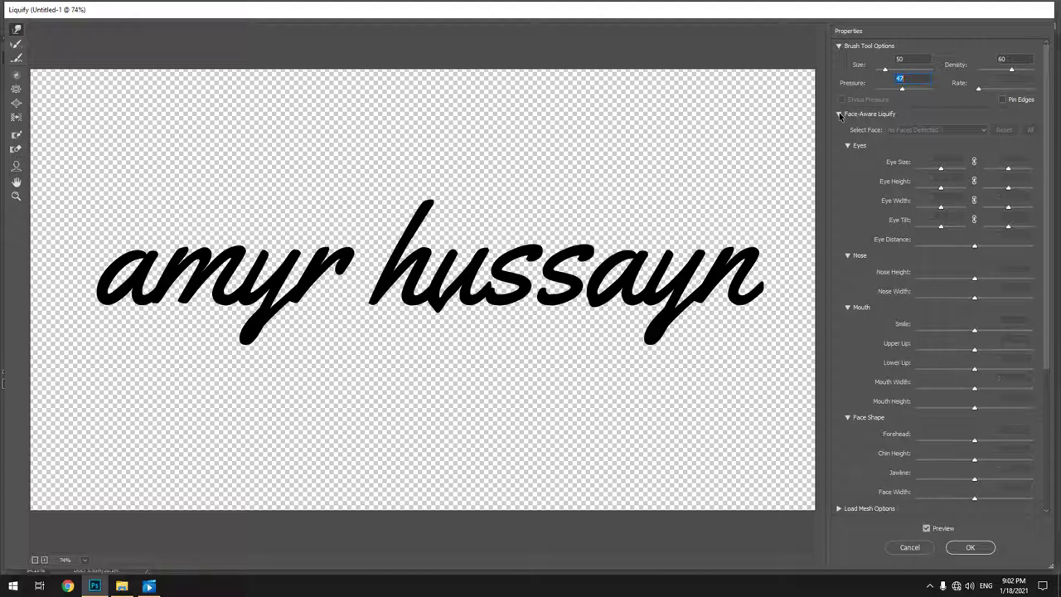
pyautogui.click(839, 115)
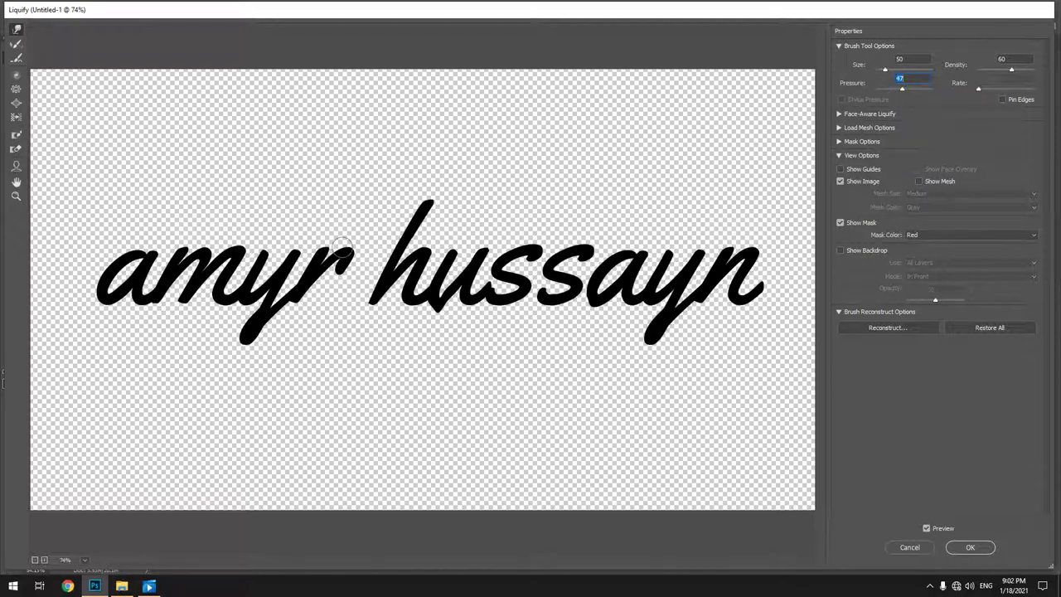
pyautogui.press(']')
pyautogui.press(']')
pyautogui.press(']')
# Step: Pull the 'u' and second 's' of 'hussayn' down into pointed hooks
pyautogui.moveTo(439, 294); pyautogui.dragTo(416, 367)
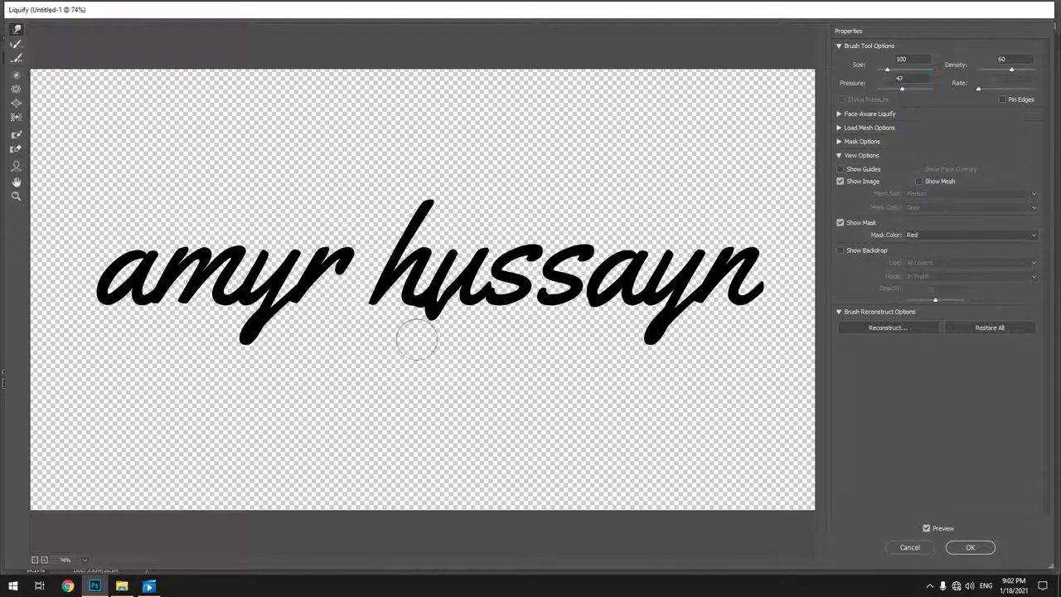
pyautogui.moveTo(439, 312); pyautogui.dragTo(411, 360)
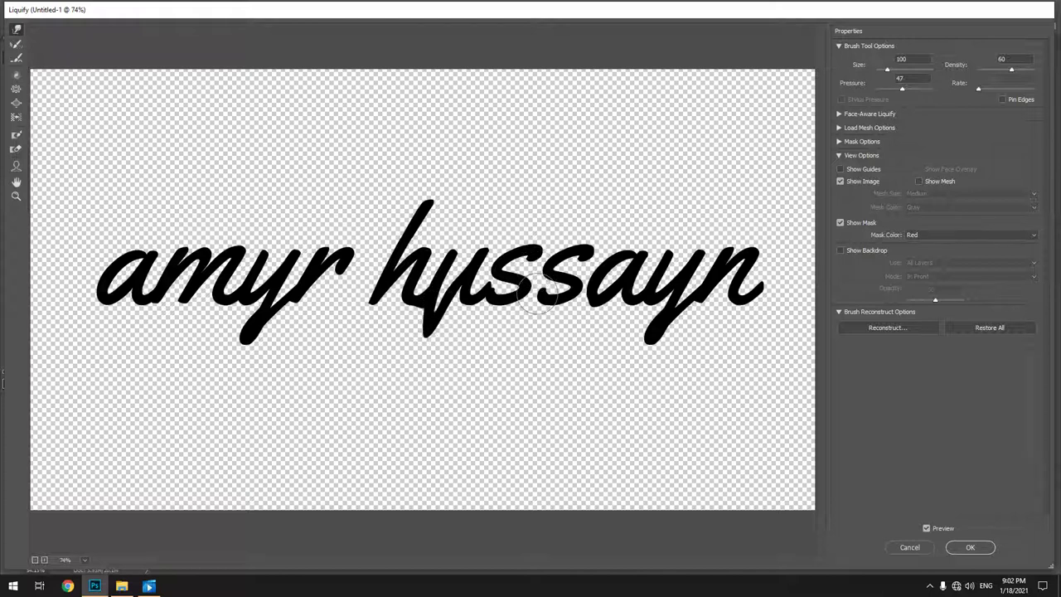
pyautogui.moveTo(538, 292); pyautogui.dragTo(495, 374)
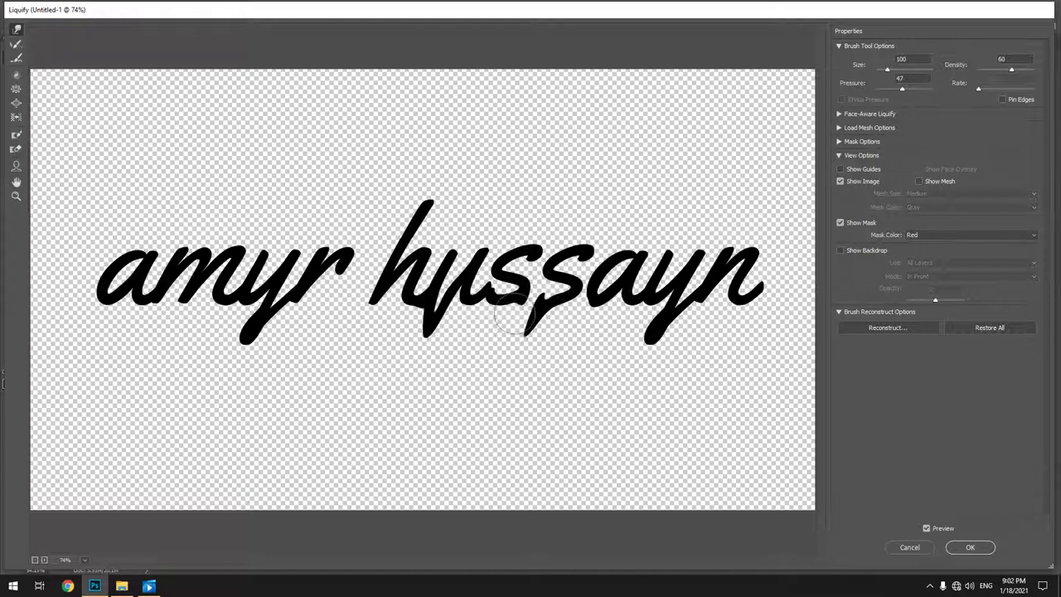
pyautogui.moveTo(542, 276)
pyautogui.mouseDown()
pyautogui.moveTo(530, 270)
pyautogui.moveTo(544, 270)
pyautogui.mouseUp()
# Step: Push the first 's' down and to the left
pyautogui.press('alt')
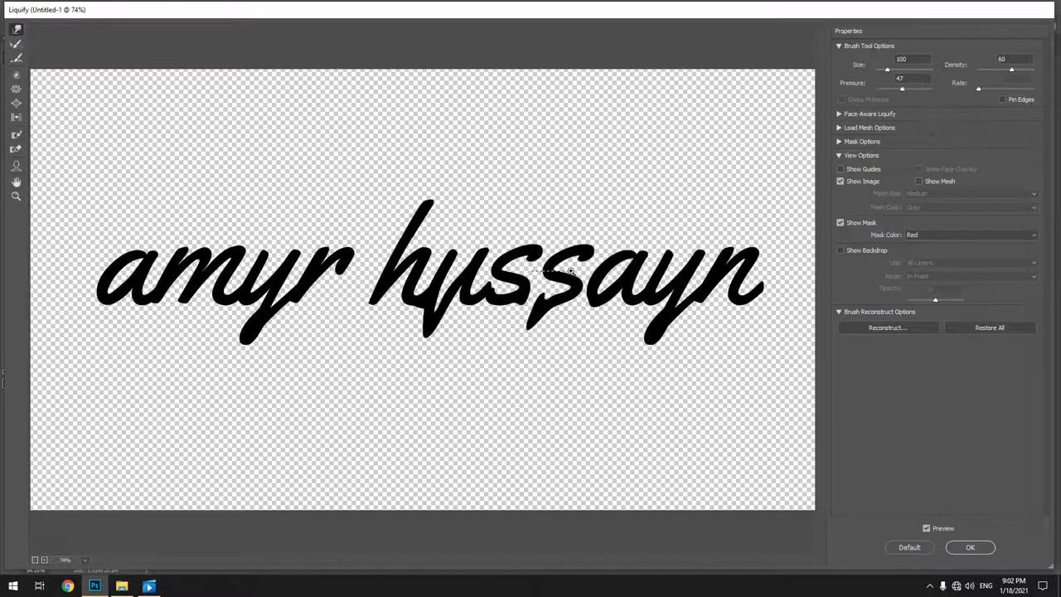
pyautogui.keyDown('alt'); pyautogui.scroll(10, 570, 271); pyautogui.keyUp('alt')
pyautogui.hscroll(2, 543, 273)
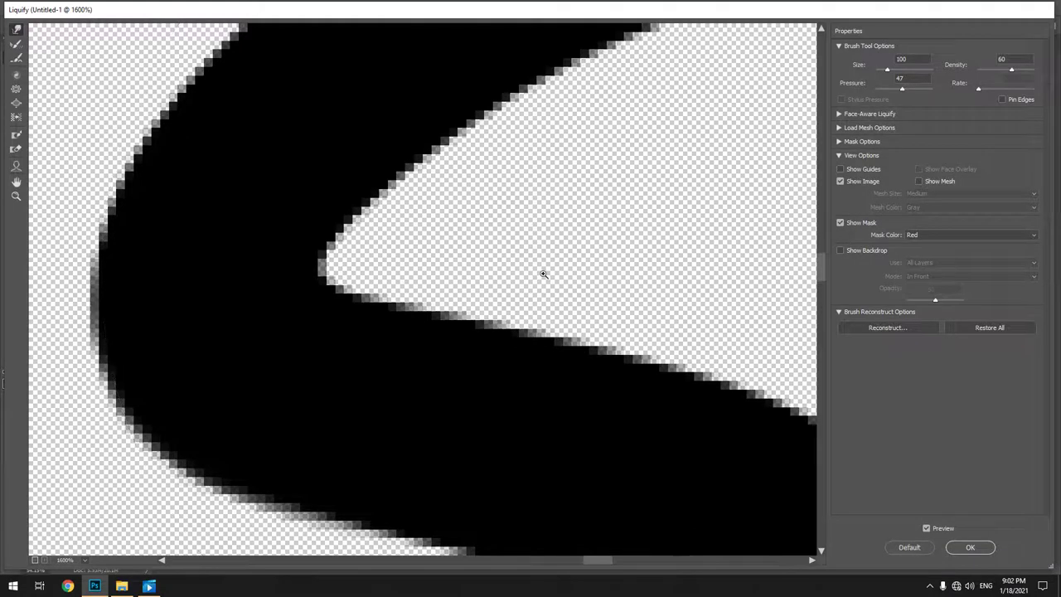
pyautogui.keyDown('alt'); pyautogui.scroll(-3, 543, 275); pyautogui.keyUp('alt')
pyautogui.keyDown('alt'); pyautogui.scroll(-3, 543, 274); pyautogui.keyUp('alt')
pyautogui.keyDown('alt'); pyautogui.scroll(-1, 543, 274); pyautogui.keyUp('alt')
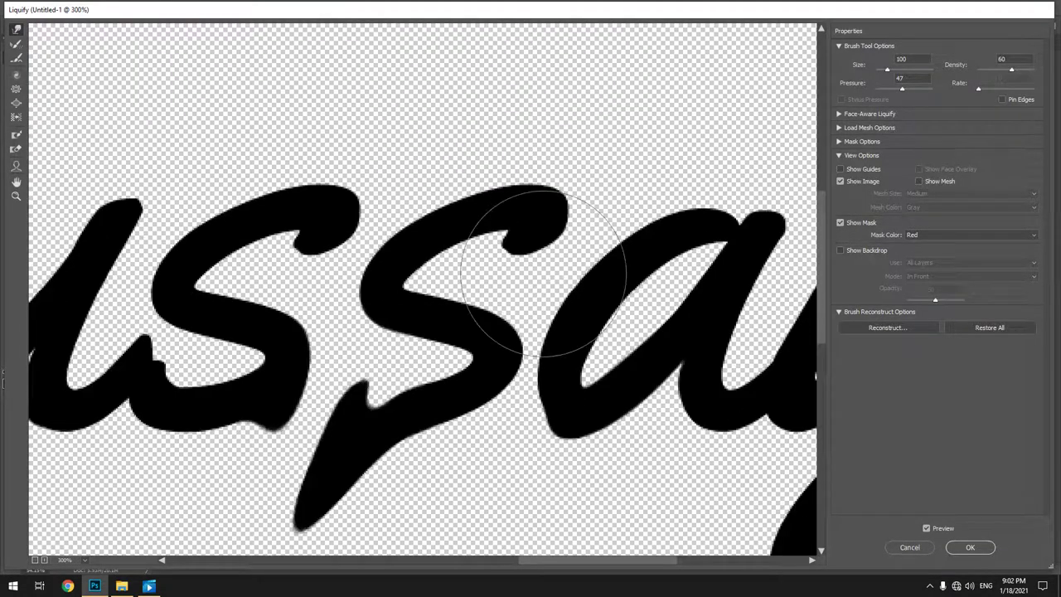
pyautogui.keyDown('alt'); pyautogui.scroll(-2, 543, 274); pyautogui.keyUp('alt')
pyautogui.keyDown('alt'); pyautogui.scroll(1, 543, 274); pyautogui.keyUp('alt')
pyautogui.keyDown('alt'); pyautogui.scroll(-1, 543, 275); pyautogui.keyUp('alt')
pyautogui.keyDown('alt'); pyautogui.scroll(1, 543, 274); pyautogui.keyUp('alt')
pyautogui.keyDown('alt'); pyautogui.scroll(-1, 543, 274); pyautogui.keyUp('alt')
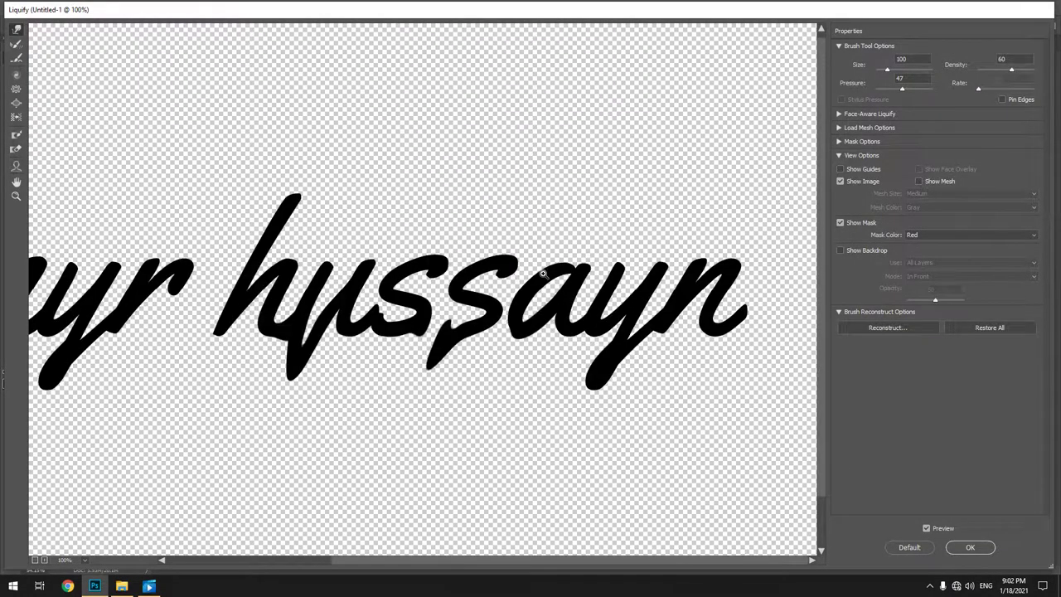
pyautogui.keyDown('alt'); pyautogui.scroll(1, 543, 274); pyautogui.keyUp('alt')
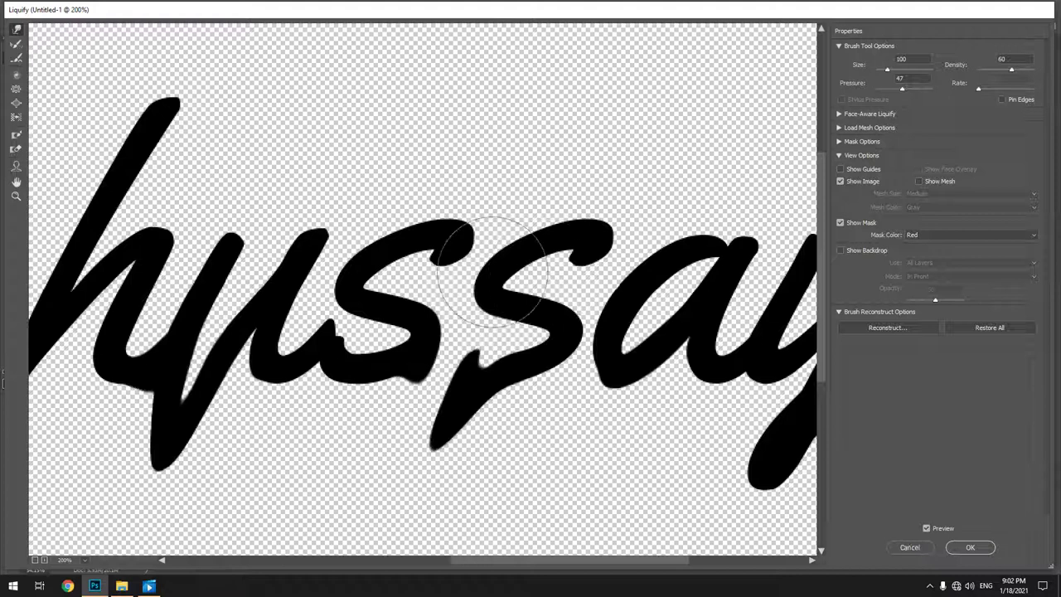
pyautogui.moveTo(466, 251)
pyautogui.mouseDown()
pyautogui.moveTo(423, 298)
pyautogui.moveTo(445, 251)
pyautogui.mouseUp()
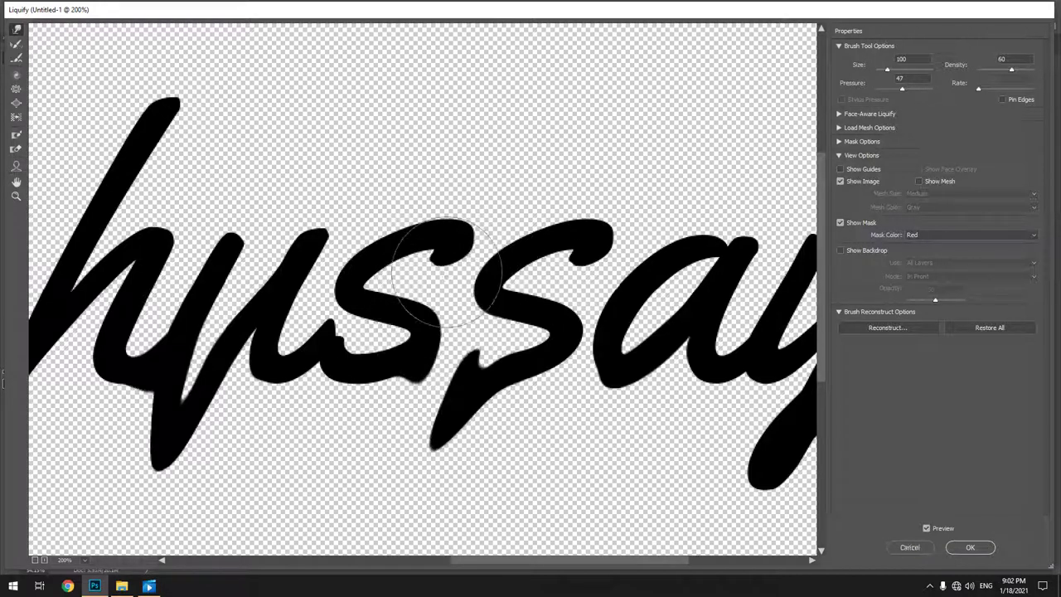
# Step: With a size 40 brush, warp the tops of both 's' letters and the 'h' stroke downward
pyautogui.press('[')
pyautogui.press('[')
pyautogui.press('[')
pyautogui.press('[')
pyautogui.press('[')
pyautogui.moveTo(445, 251); pyautogui.dragTo(447, 263)
pyautogui.moveTo(609, 244); pyautogui.dragTo(560, 309)
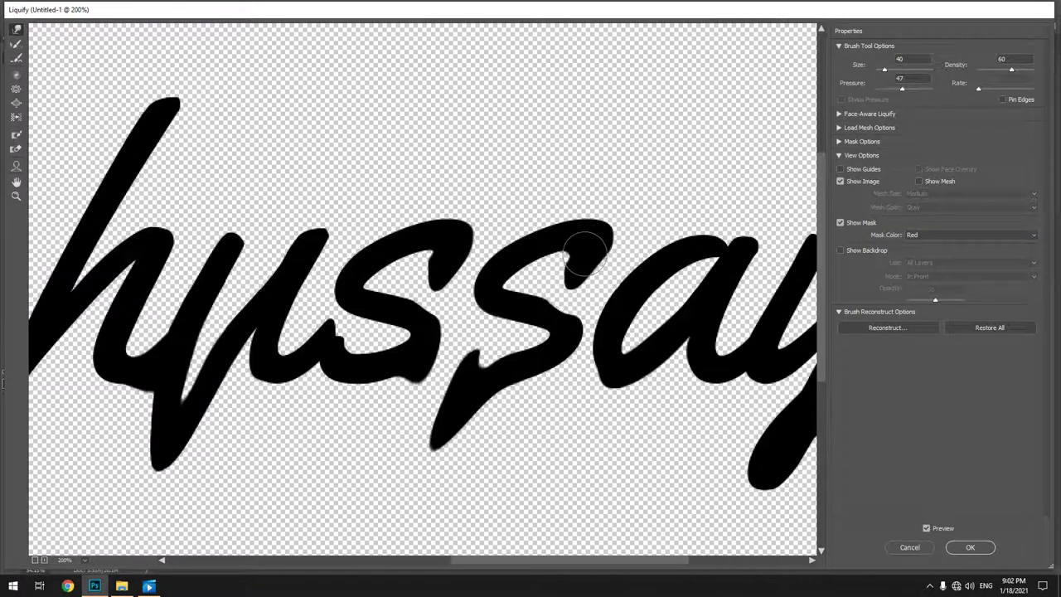
pyautogui.moveTo(202, 170); pyautogui.dragTo(537, 112)
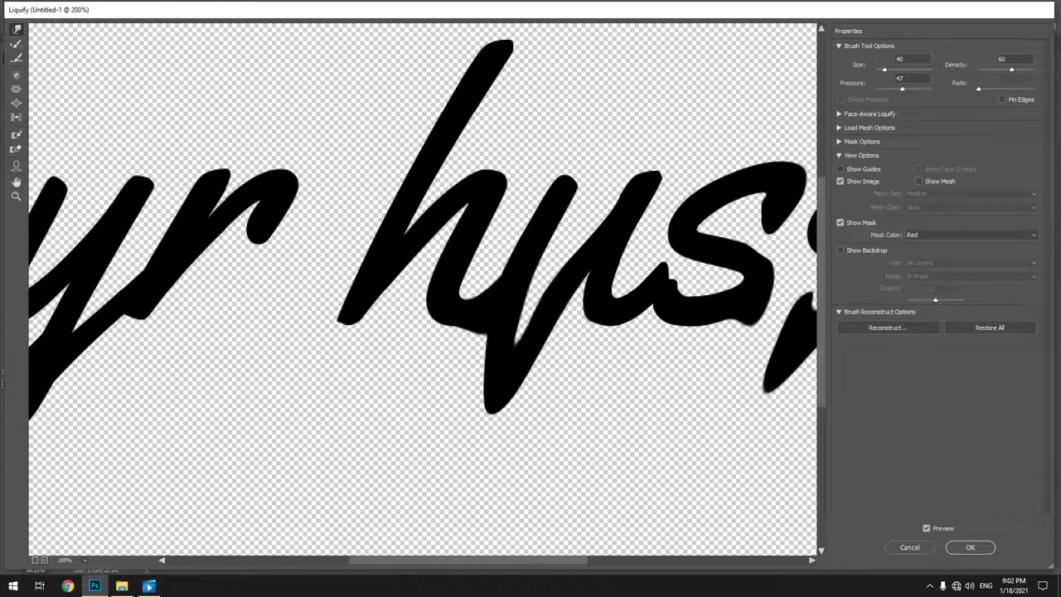
pyautogui.moveTo(497, 62); pyautogui.dragTo(503, 161)
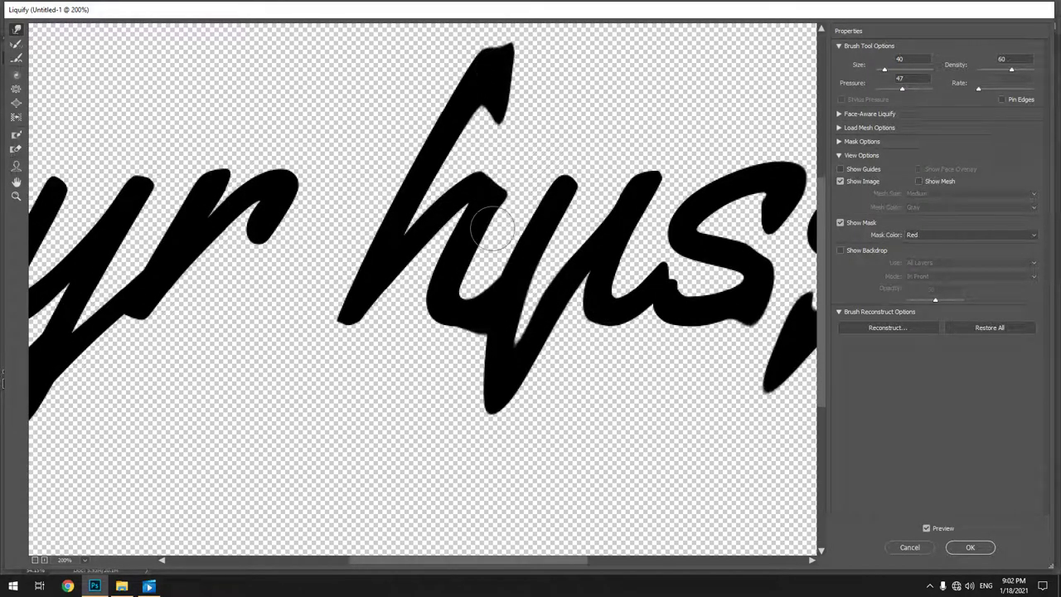
pyautogui.moveTo(485, 71); pyautogui.dragTo(491, 230)
pyautogui.moveTo(496, 91); pyautogui.dragTo(491, 203)
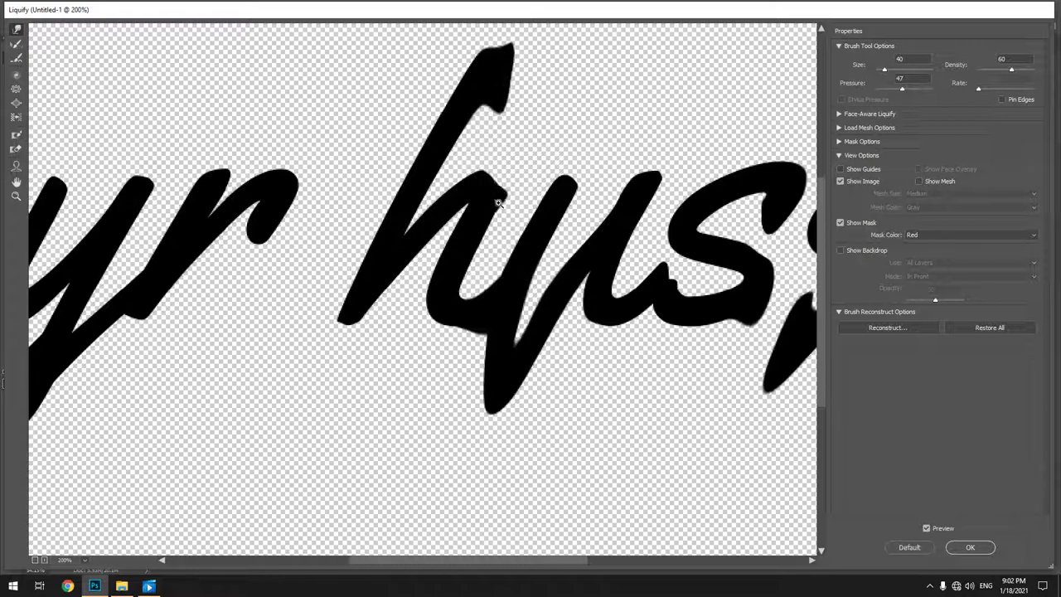
pyautogui.moveTo(493, 78)
pyautogui.mouseDown()
pyautogui.moveTo(512, 152)
pyautogui.moveTo(501, 91)
pyautogui.mouseUp()
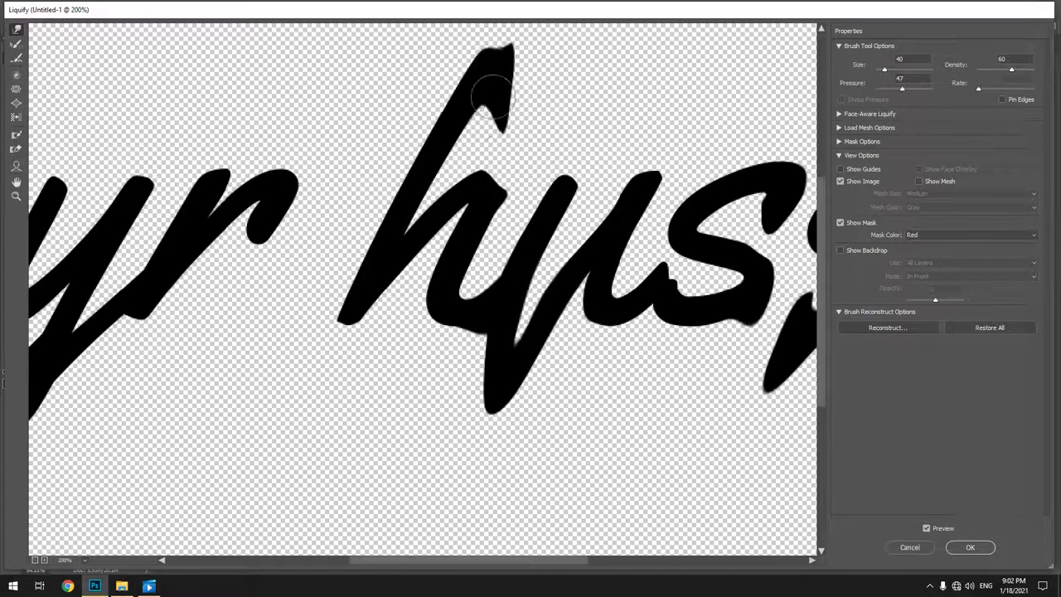
pyautogui.moveTo(223, 416); pyautogui.dragTo(510, 336)
# Step: Pull the 'r' ending, the 'm' middle stroke and the 'a' end into dripping points
pyautogui.moveTo(572, 138); pyautogui.dragTo(543, 195)
pyautogui.moveTo(544, 155); pyautogui.dragTo(524, 289)
pyautogui.moveTo(345, 409); pyautogui.dragTo(657, 405)
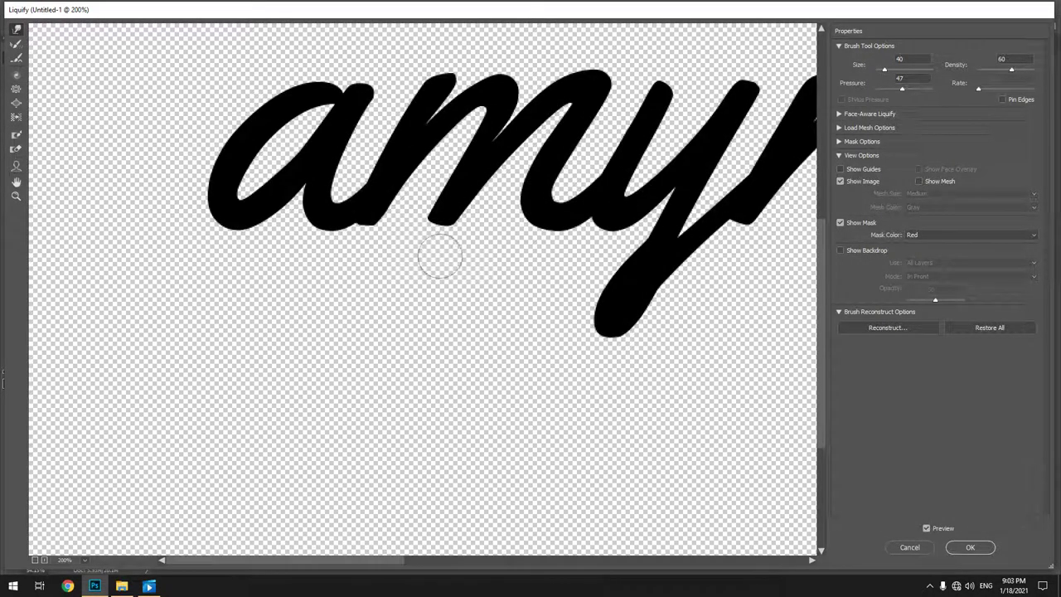
pyautogui.moveTo(452, 203)
pyautogui.mouseDown()
pyautogui.moveTo(443, 236)
pyautogui.moveTo(431, 241)
pyautogui.moveTo(438, 259)
pyautogui.mouseUp()
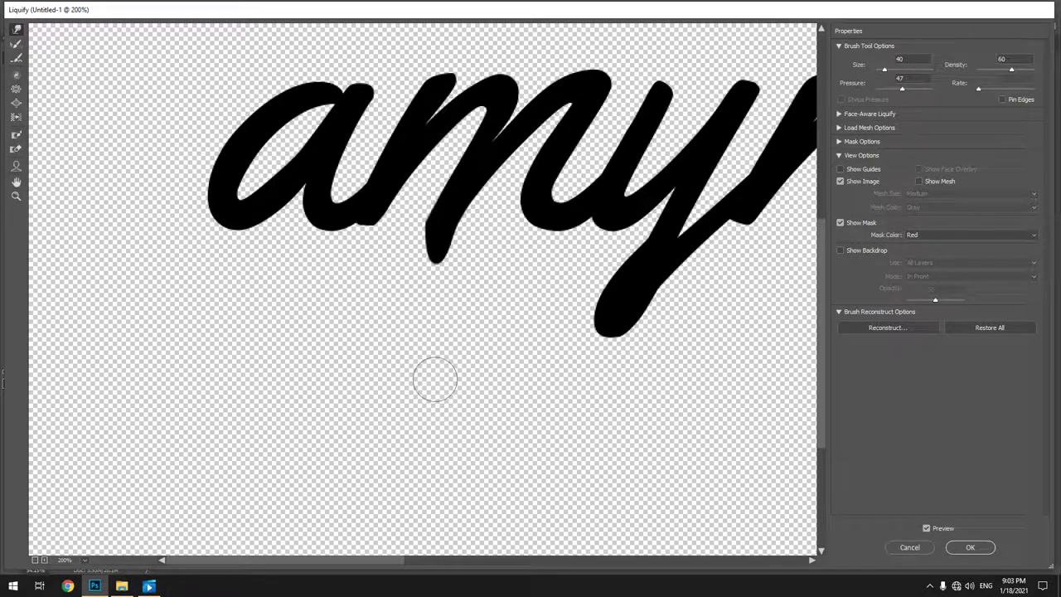
pyautogui.moveTo(231, 196); pyautogui.dragTo(228, 224)
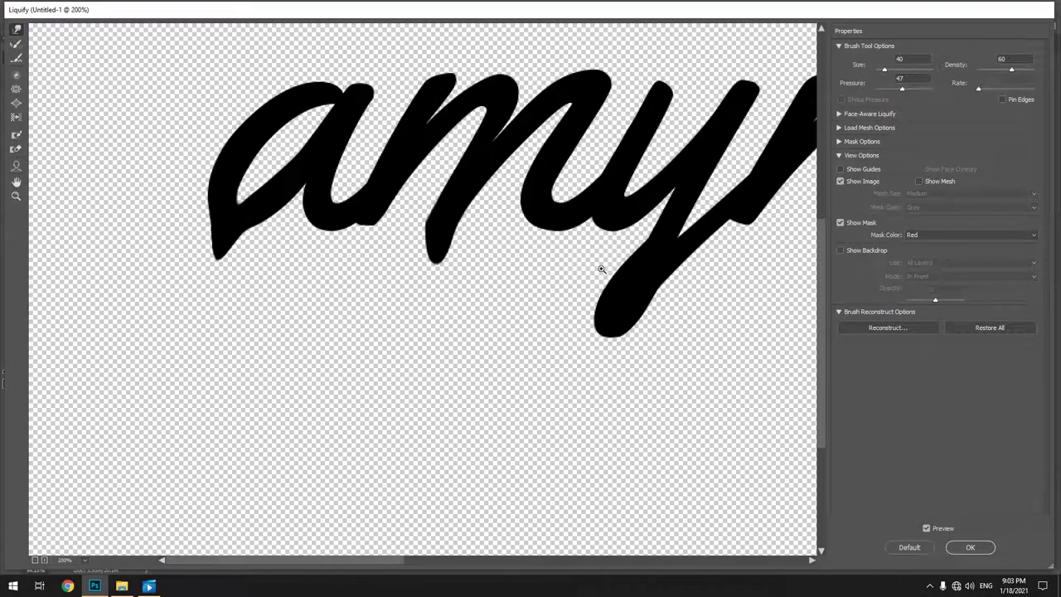
pyautogui.scroll(3, 584, 270)
pyautogui.scroll(-3, 622, 275)
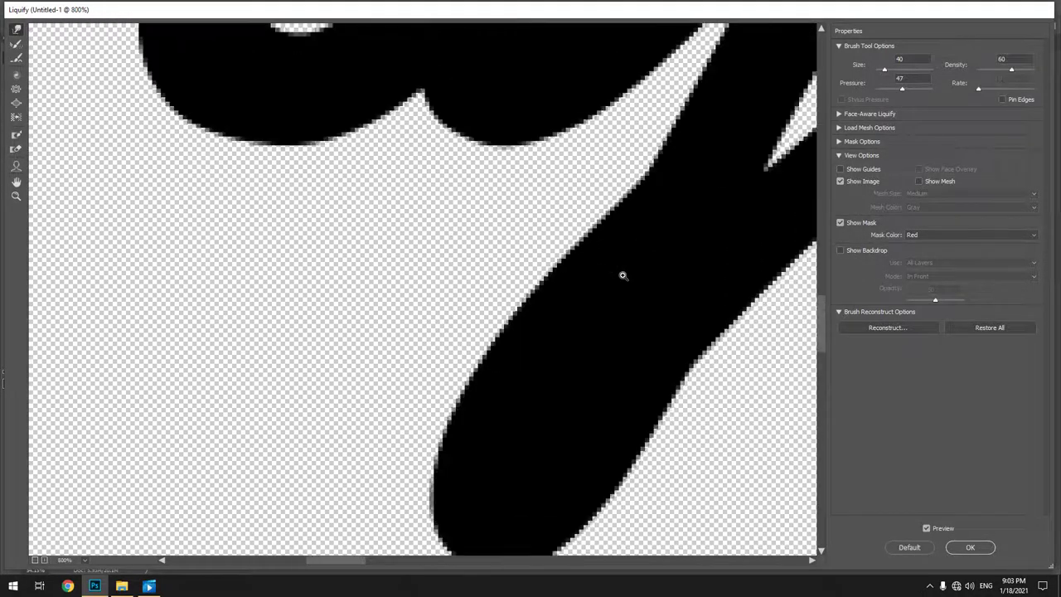
pyautogui.scroll(-3, 623, 275)
pyautogui.scroll(-3, 622, 275)
pyautogui.scroll(-1, 623, 275)
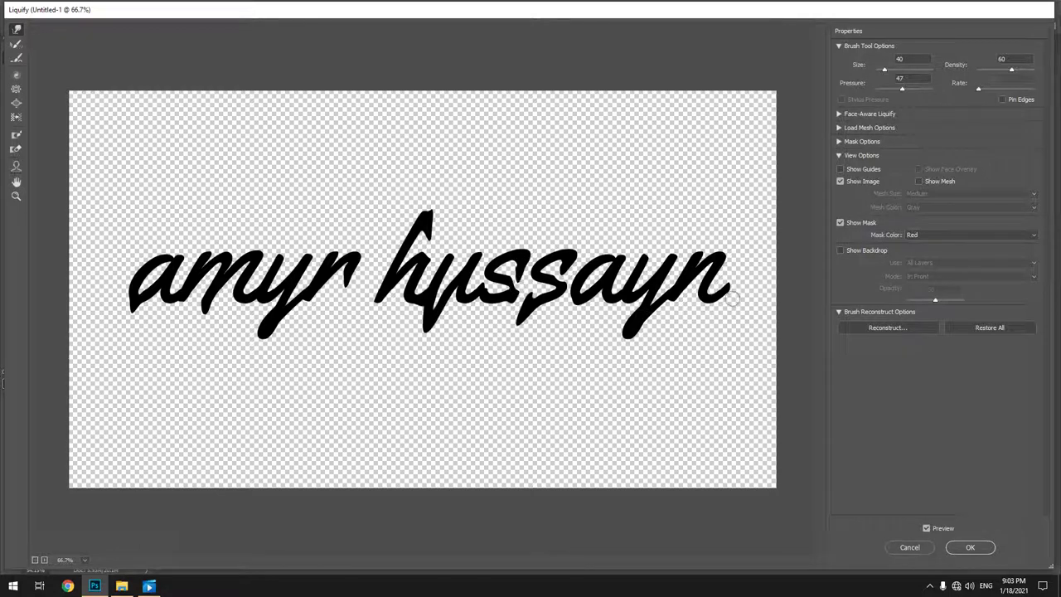
# Step: Lengthen the final 'n' tail and the 'y' descender, then apply the Liquify warp
pyautogui.moveTo(724, 292); pyautogui.dragTo(720, 331)
pyautogui.moveTo(724, 295); pyautogui.dragTo(719, 328)
pyautogui.moveTo(633, 334); pyautogui.dragTo(630, 360)
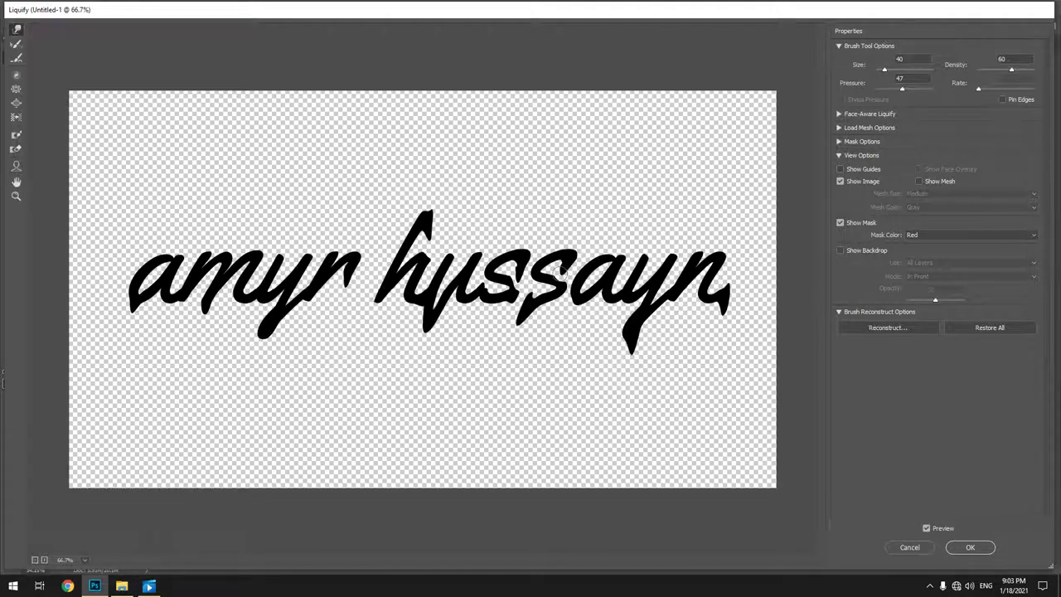
pyautogui.click(946, 546)
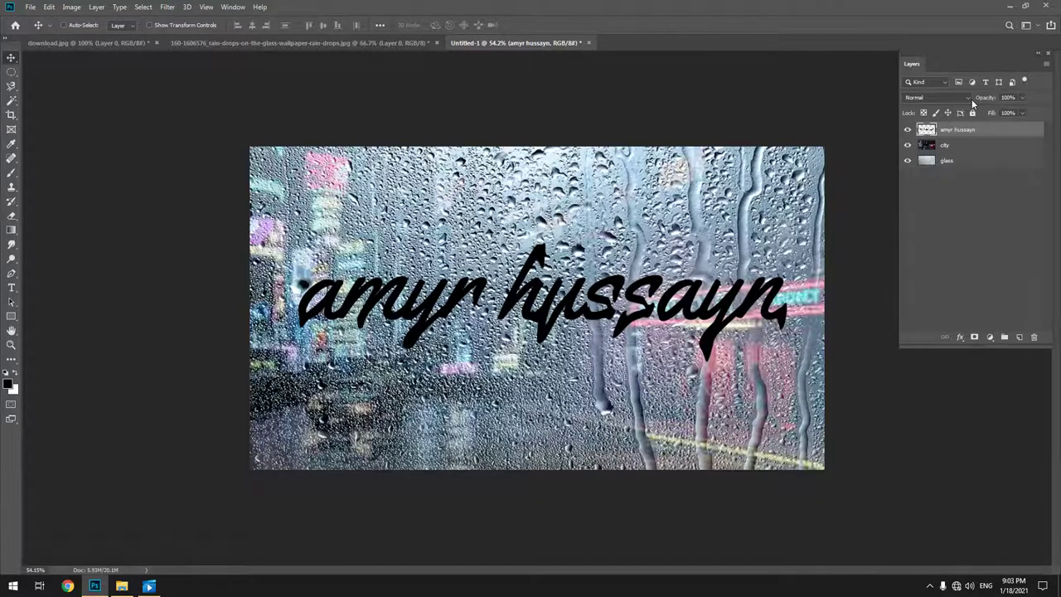
# Step: Set the name layer to Overlay, lower the city layer to 34% opacity, and reposition it
pyautogui.click(968, 99)
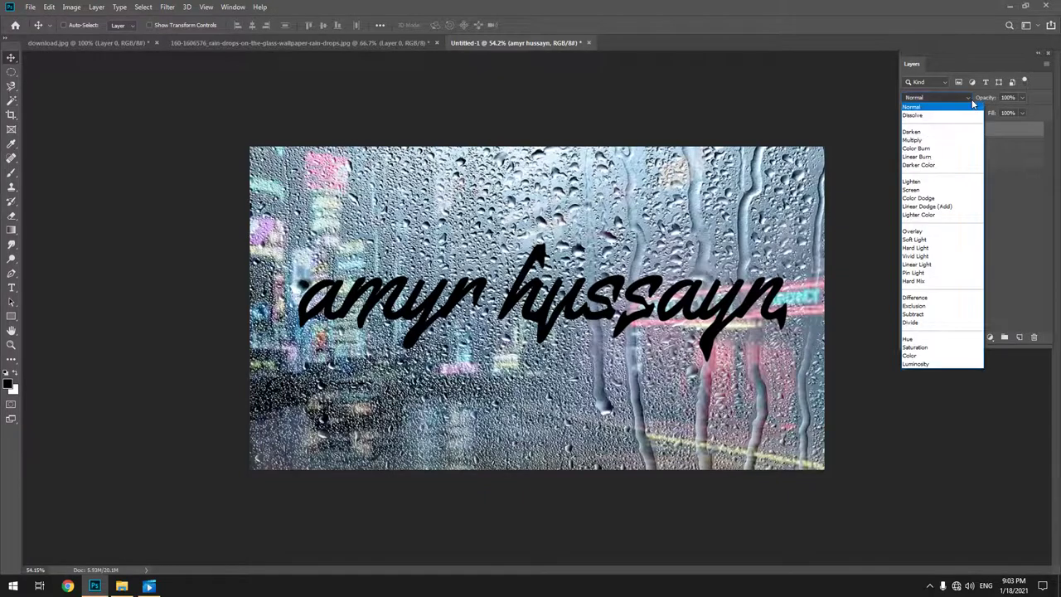
pyautogui.click(928, 232)
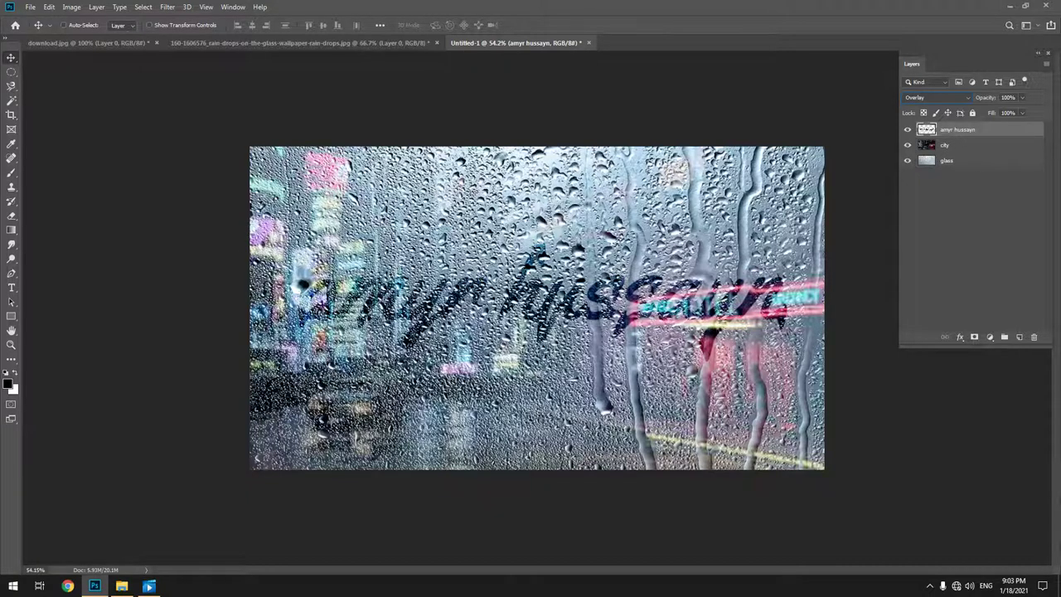
pyautogui.click(975, 163)
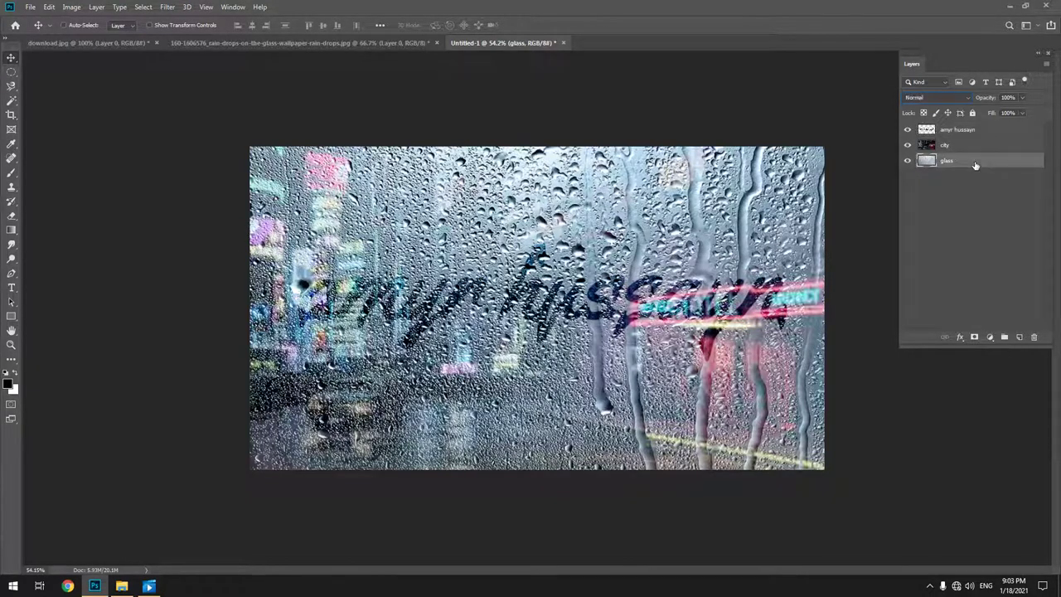
pyautogui.click(961, 147)
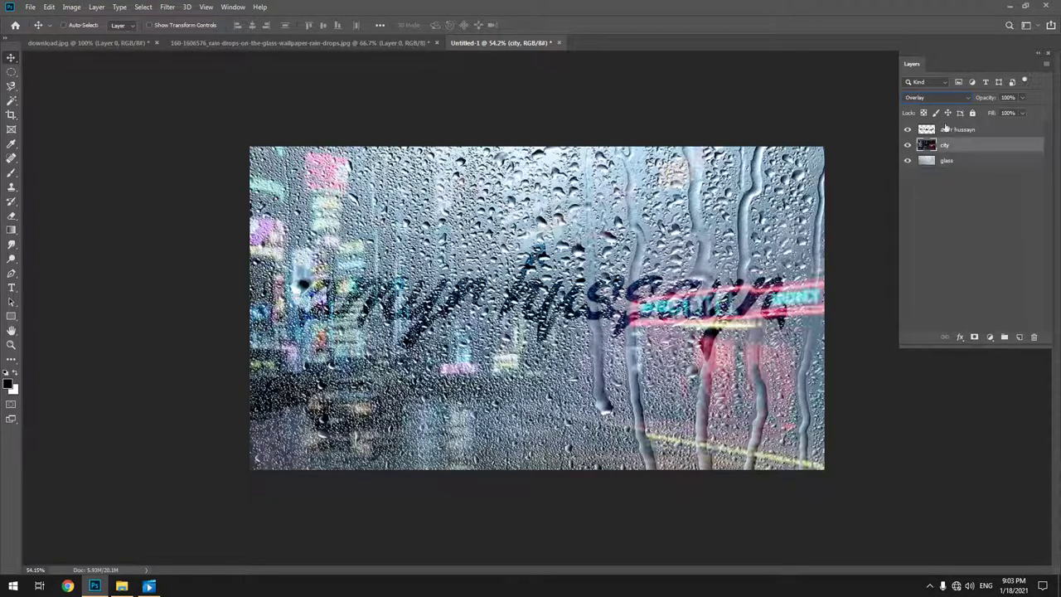
pyautogui.moveTo(985, 96); pyautogui.dragTo(969, 99)
pyautogui.moveTo(958, 106); pyautogui.dragTo(957, 108)
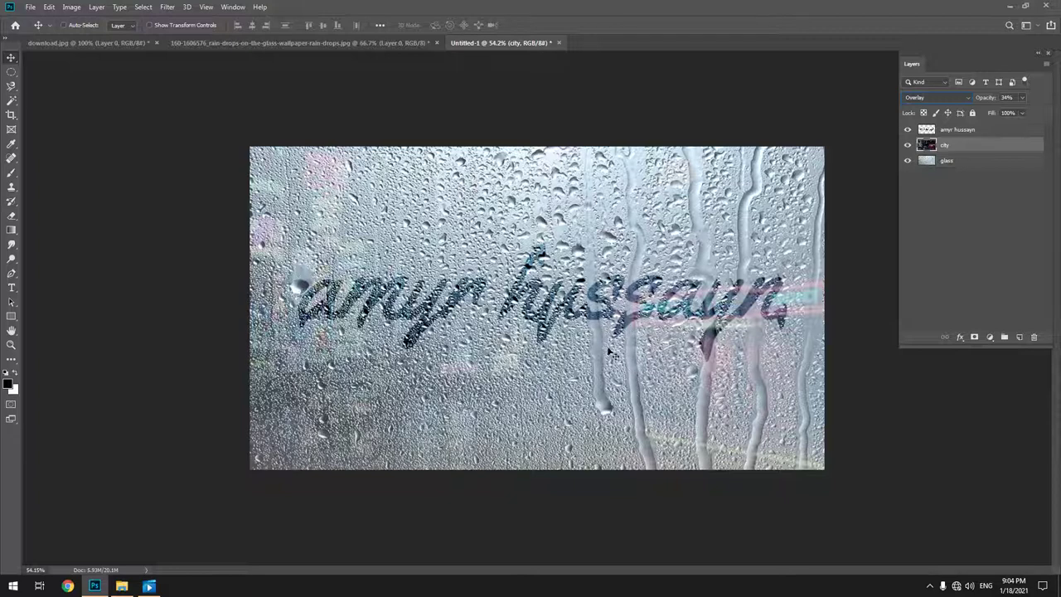
pyautogui.moveTo(620, 328)
pyautogui.mouseDown()
pyautogui.moveTo(620, 353)
pyautogui.moveTo(630, 348)
pyautogui.mouseUp()
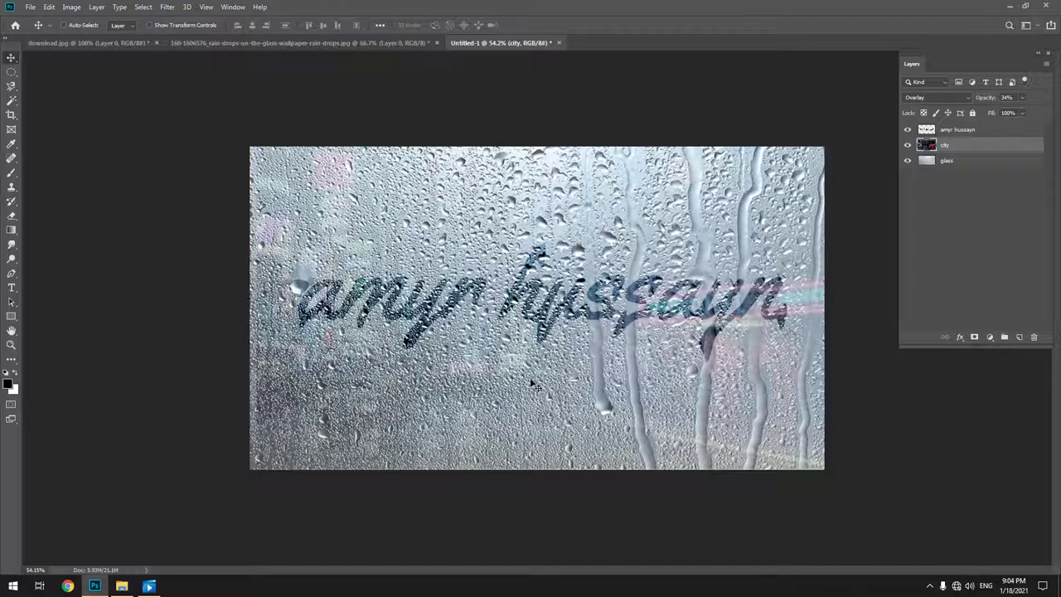
pyautogui.click(928, 233)
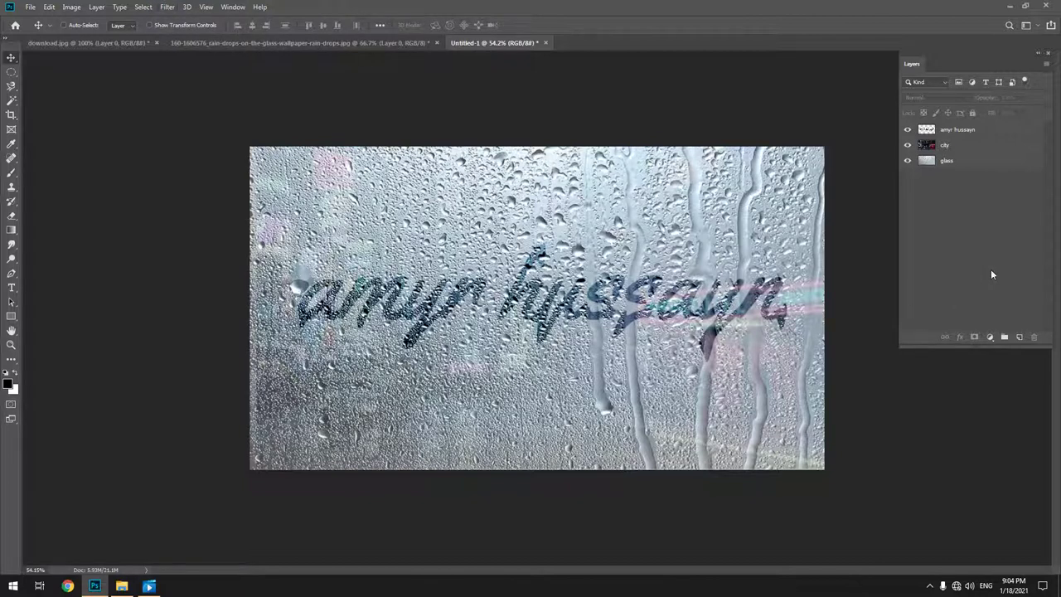
# Step: Stamp all visible layers into a merged Layer 1 and open the Camera Raw Filter on it
pyautogui.click(977, 133)
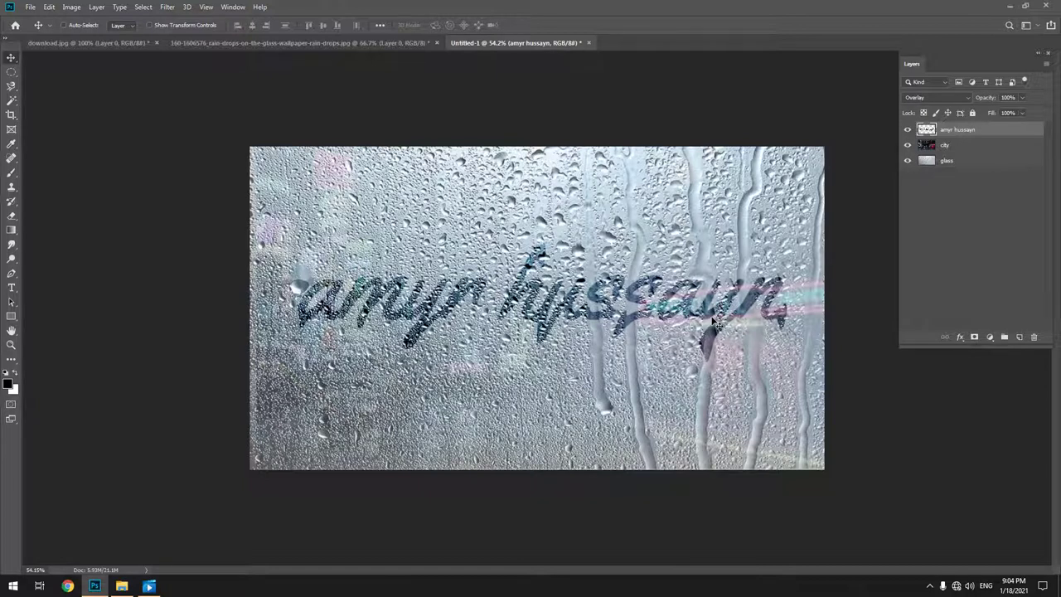
pyautogui.press('ctrl')
pyautogui.hotkey('ctrl', 'shift', 'alt', 'e')
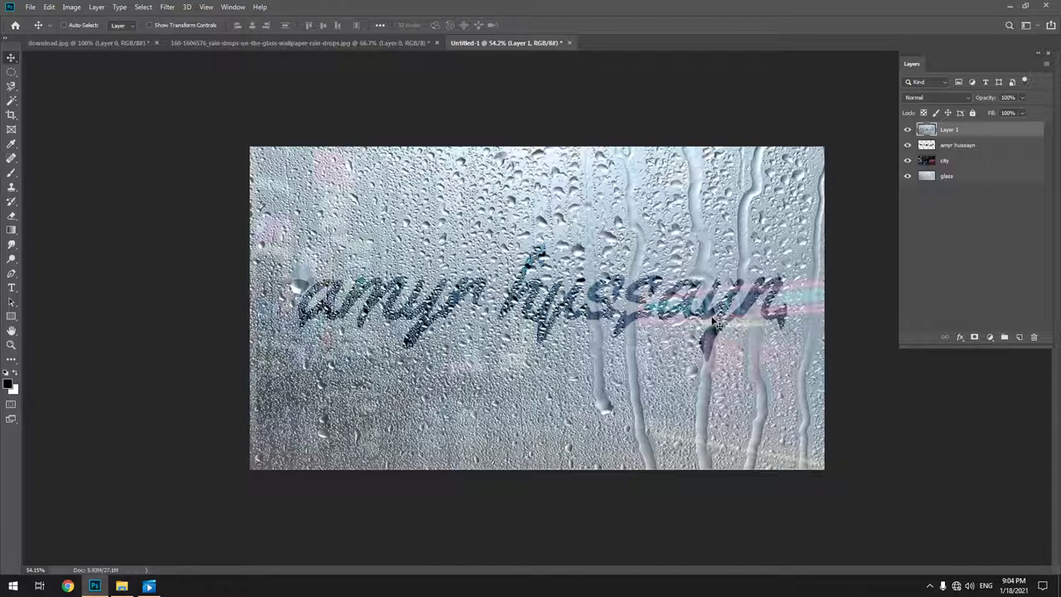
pyautogui.click(907, 130)
pyautogui.click(907, 131)
pyautogui.click(907, 130)
pyautogui.click(906, 130)
pyautogui.click(167, 7)
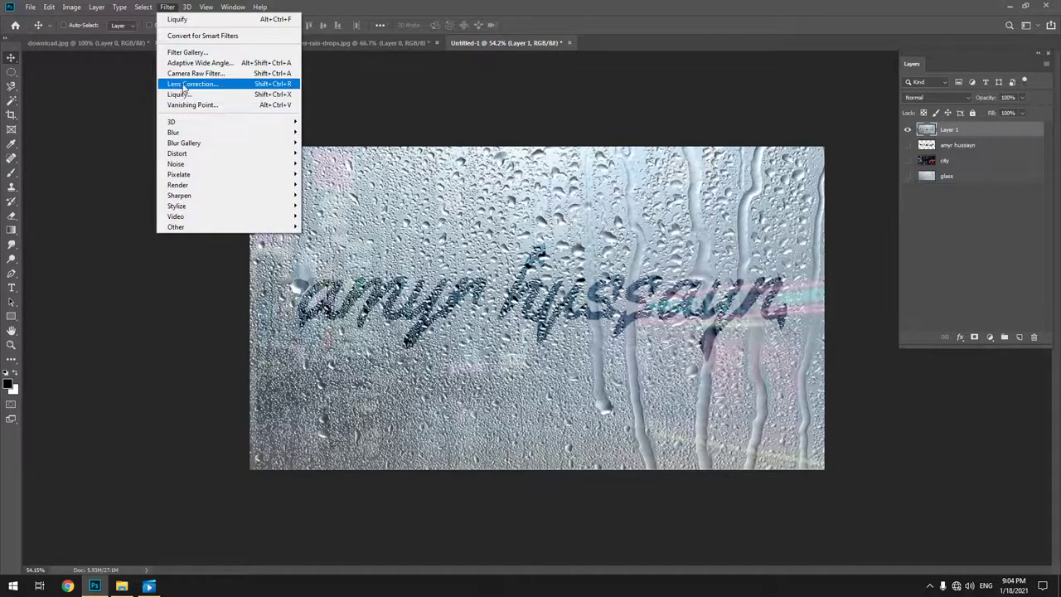
pyautogui.click(182, 75)
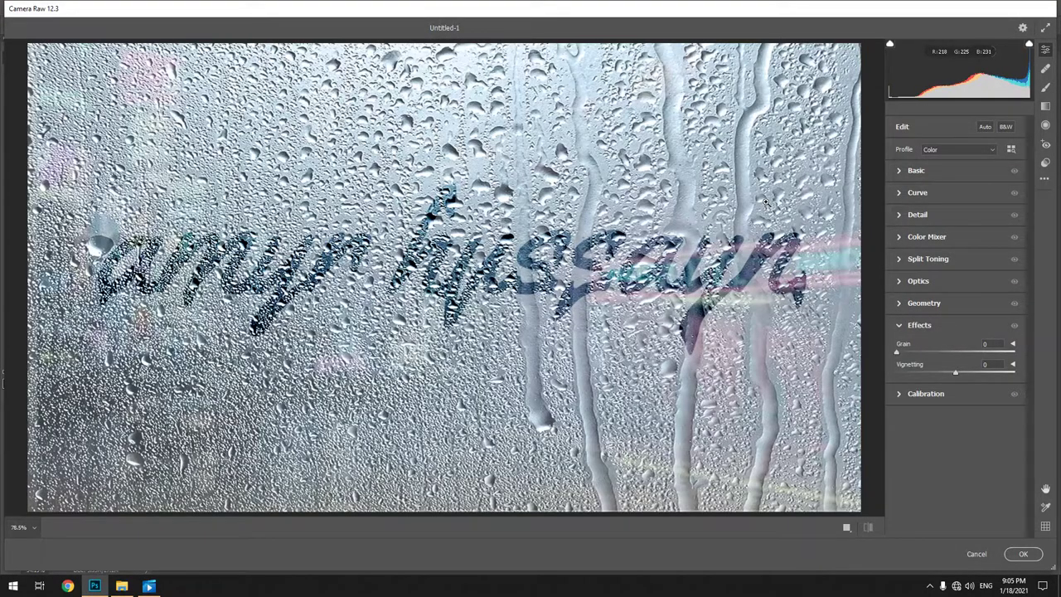
# Step: In the Basic panel, set Temperature -13, Tint +7 and Exposure -0.80
pyautogui.hotkey('ctrl', '-')
pyautogui.hotkey('ctrl', '-')
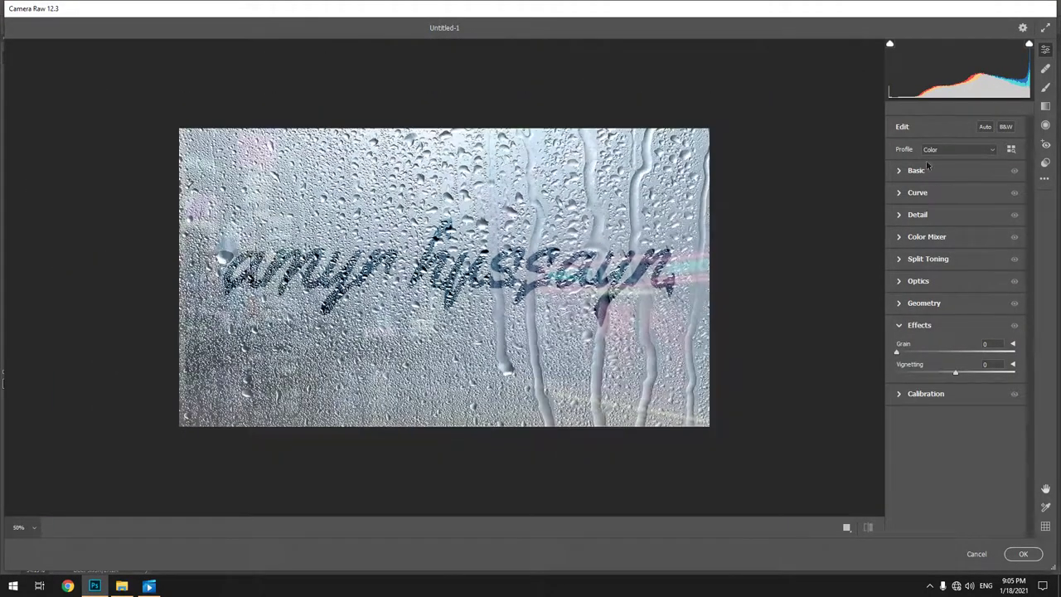
pyautogui.click(901, 174)
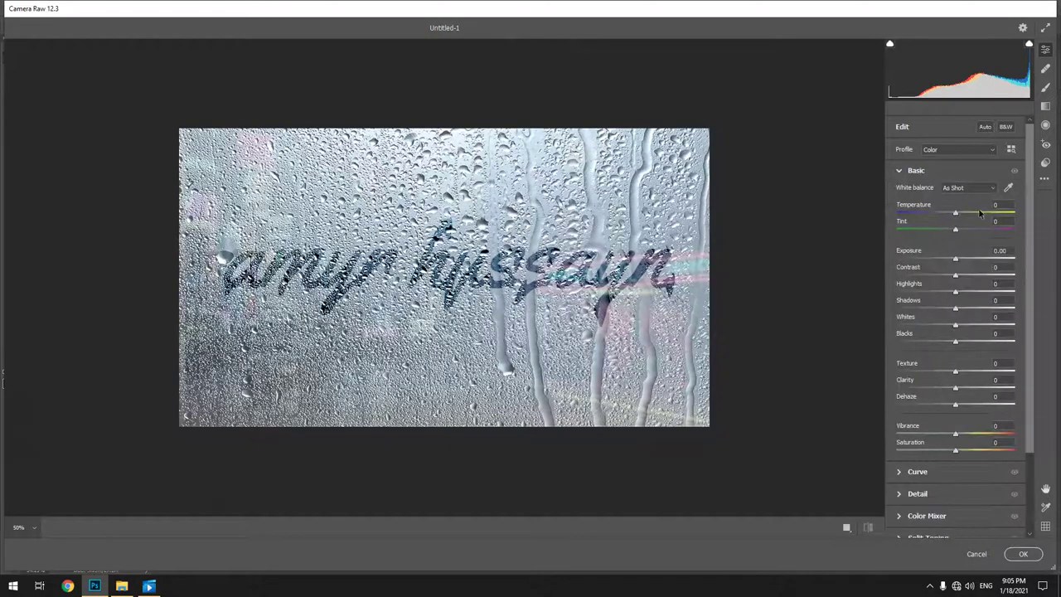
pyautogui.moveTo(955, 213); pyautogui.dragTo(1056, 217)
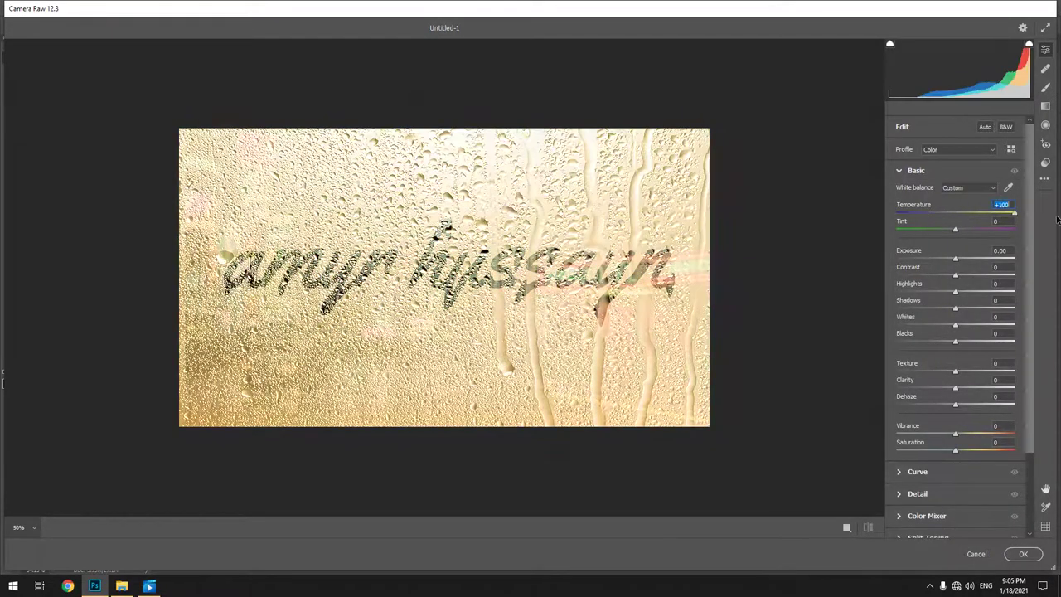
pyautogui.moveTo(1057, 218); pyautogui.dragTo(950, 225)
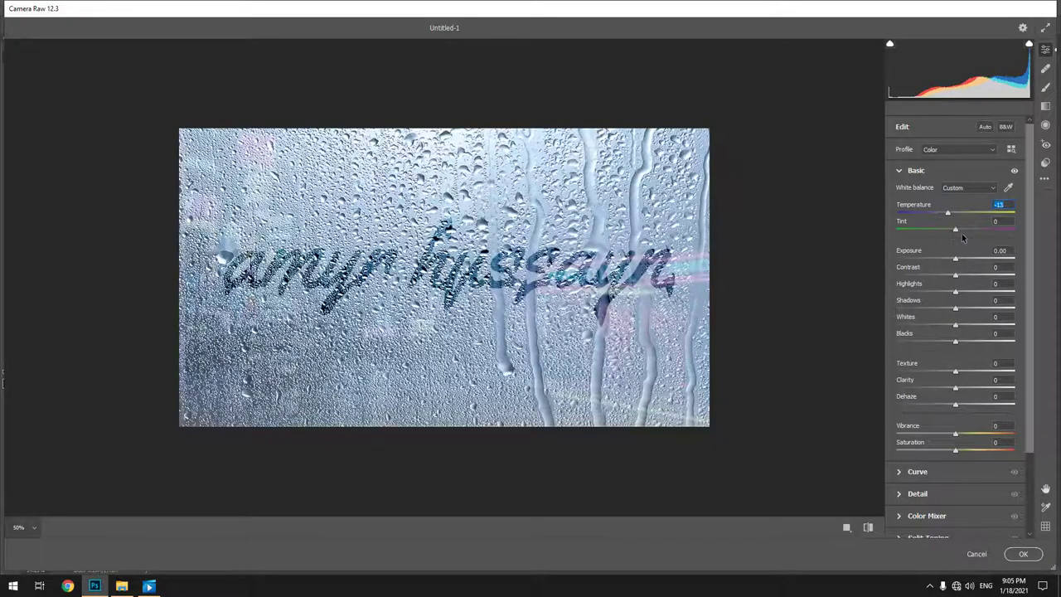
pyautogui.moveTo(957, 231)
pyautogui.mouseDown()
pyautogui.moveTo(943, 230)
pyautogui.moveTo(960, 233)
pyautogui.mouseUp()
pyautogui.moveTo(955, 258)
pyautogui.mouseDown()
pyautogui.moveTo(993, 259)
pyautogui.moveTo(937, 263)
pyautogui.moveTo(949, 272)
pyautogui.moveTo(943, 279)
pyautogui.moveTo(1014, 276)
pyautogui.moveTo(930, 276)
pyautogui.mouseUp()
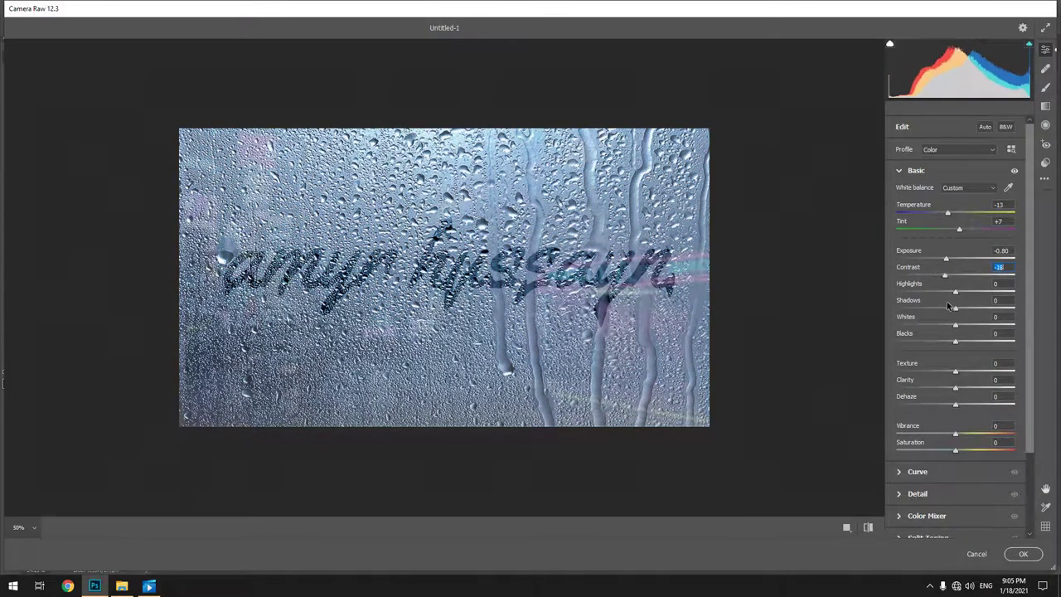
# Step: Set Contrast +21, Highlights -30, Whites -23 and Blacks +21
pyautogui.moveTo(932, 301); pyautogui.dragTo(978, 300)
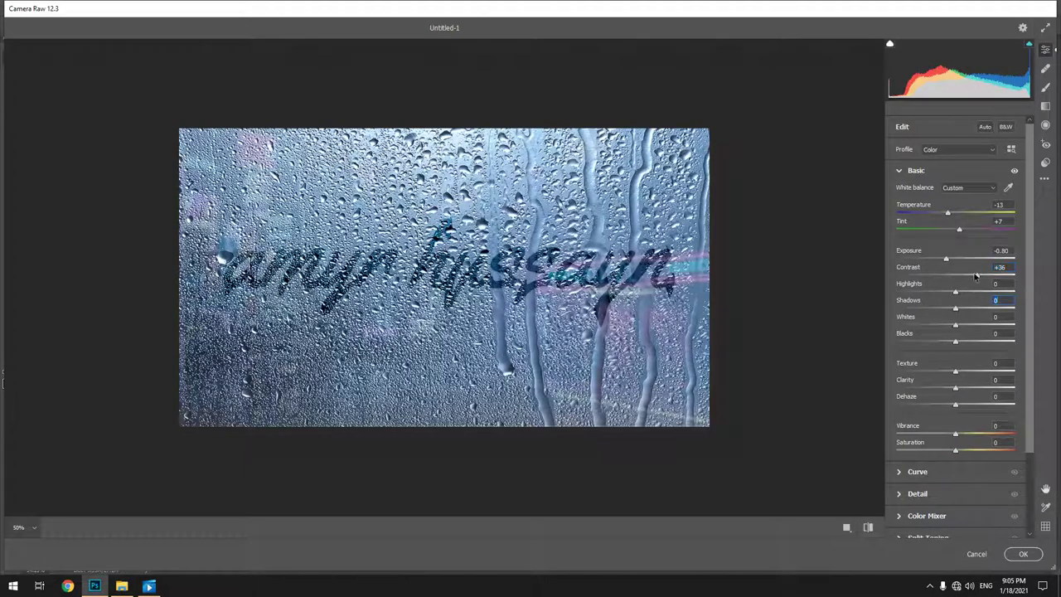
pyautogui.moveTo(955, 293); pyautogui.dragTo(899, 295)
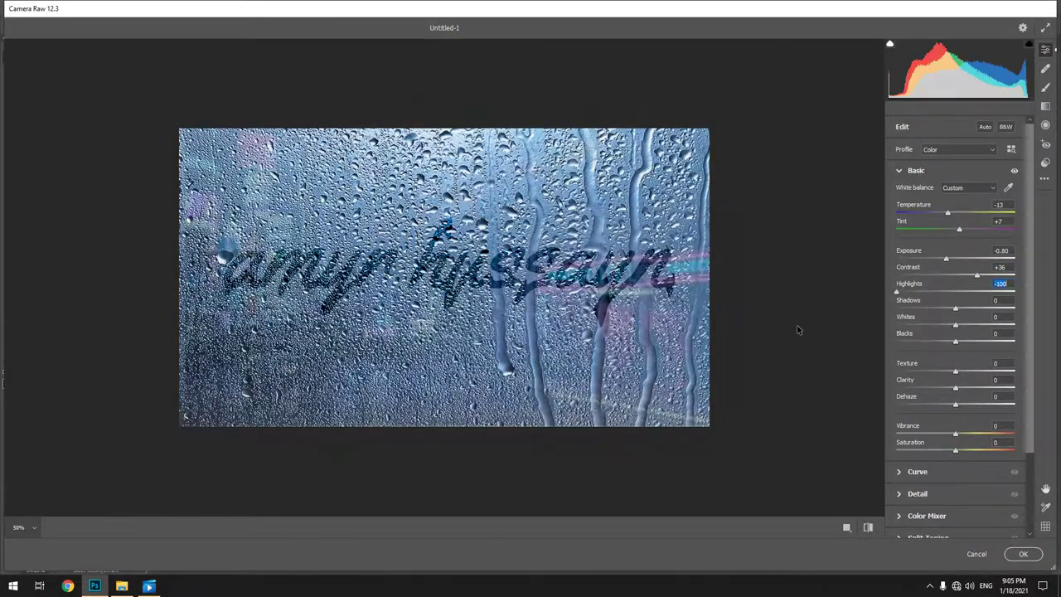
pyautogui.press('p')
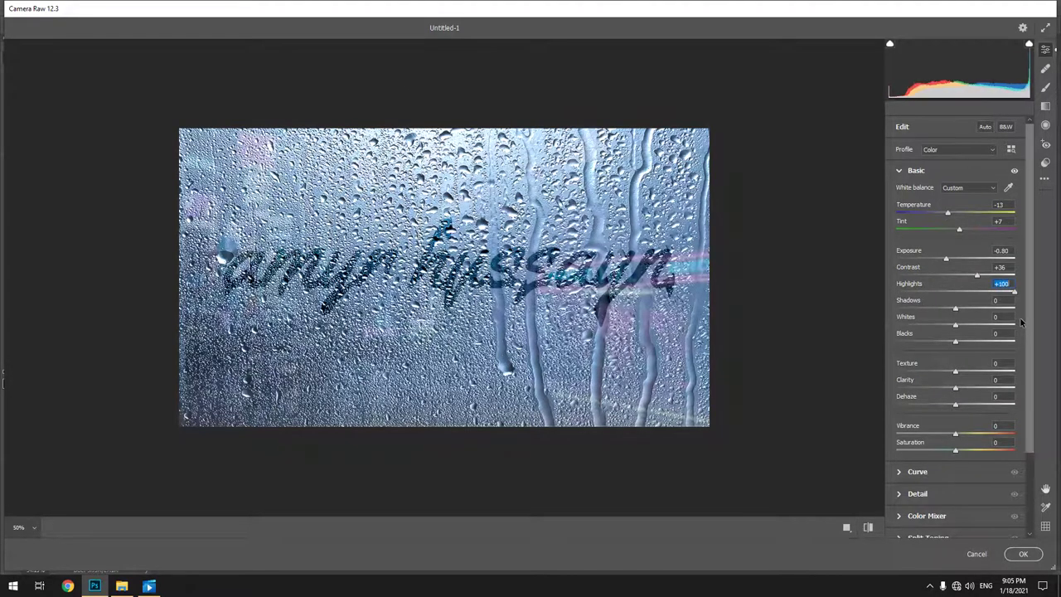
pyautogui.write('p-30')
pyautogui.press('Return')
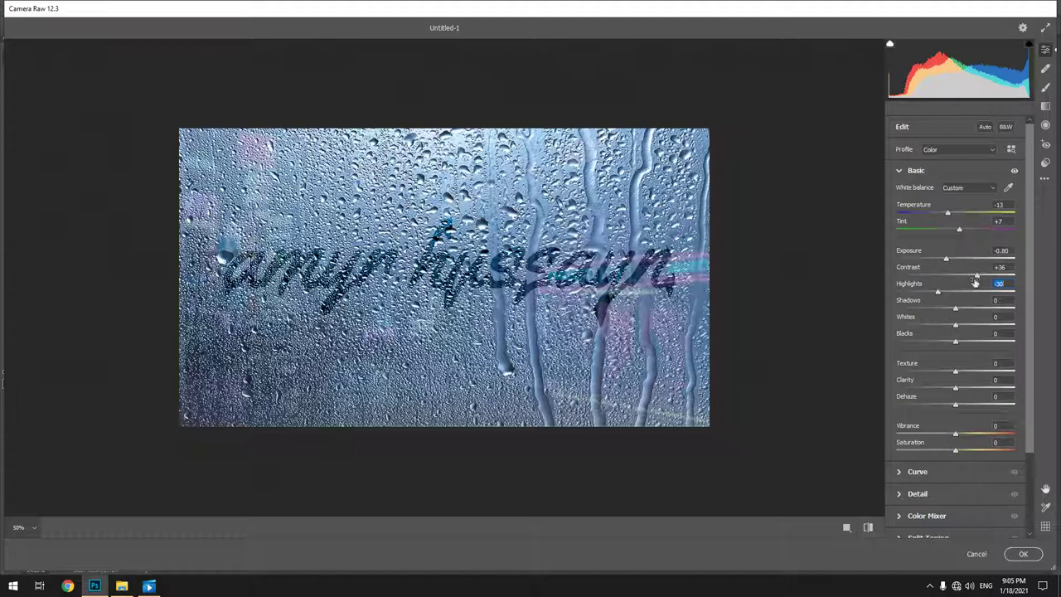
pyautogui.moveTo(976, 275)
pyautogui.mouseDown()
pyautogui.moveTo(934, 279)
pyautogui.moveTo(973, 274)
pyautogui.moveTo(887, 318)
pyautogui.moveTo(958, 335)
pyautogui.mouseUp()
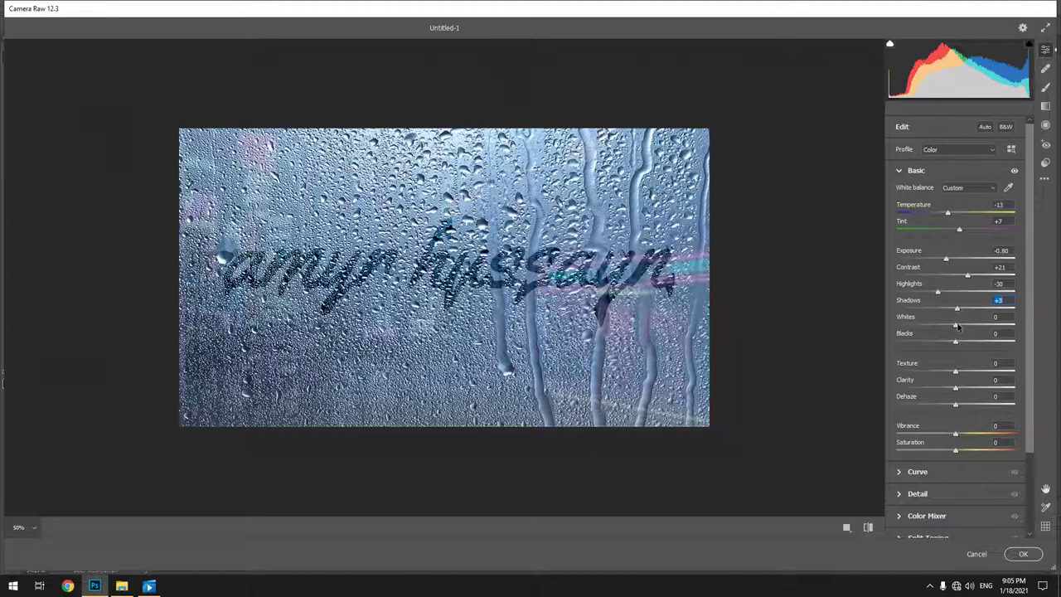
pyautogui.moveTo(956, 327); pyautogui.dragTo(942, 327)
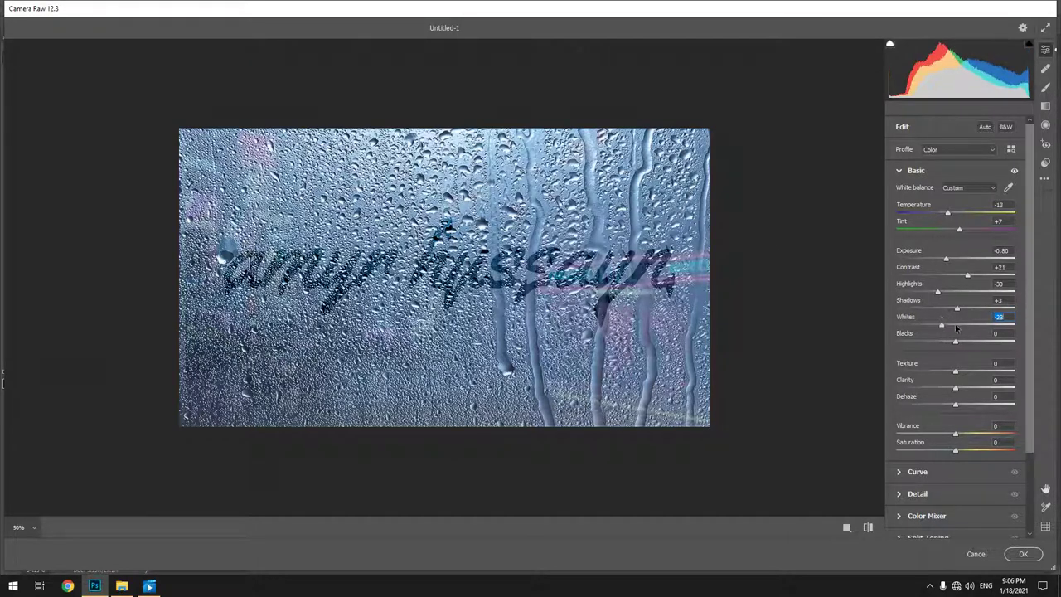
pyautogui.moveTo(957, 343); pyautogui.dragTo(970, 345)
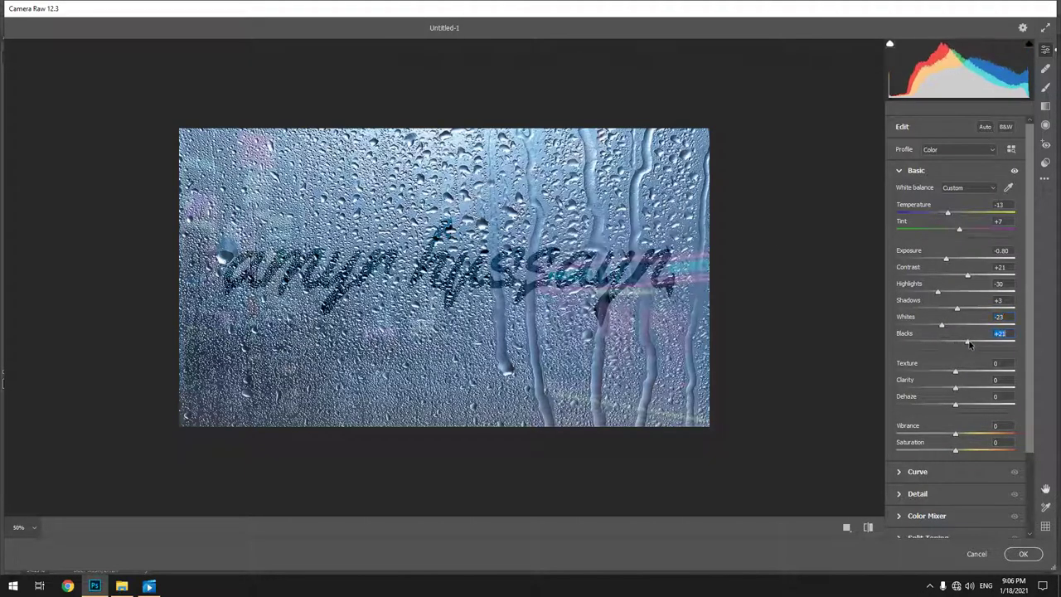
pyautogui.scroll(-3, 962, 297)
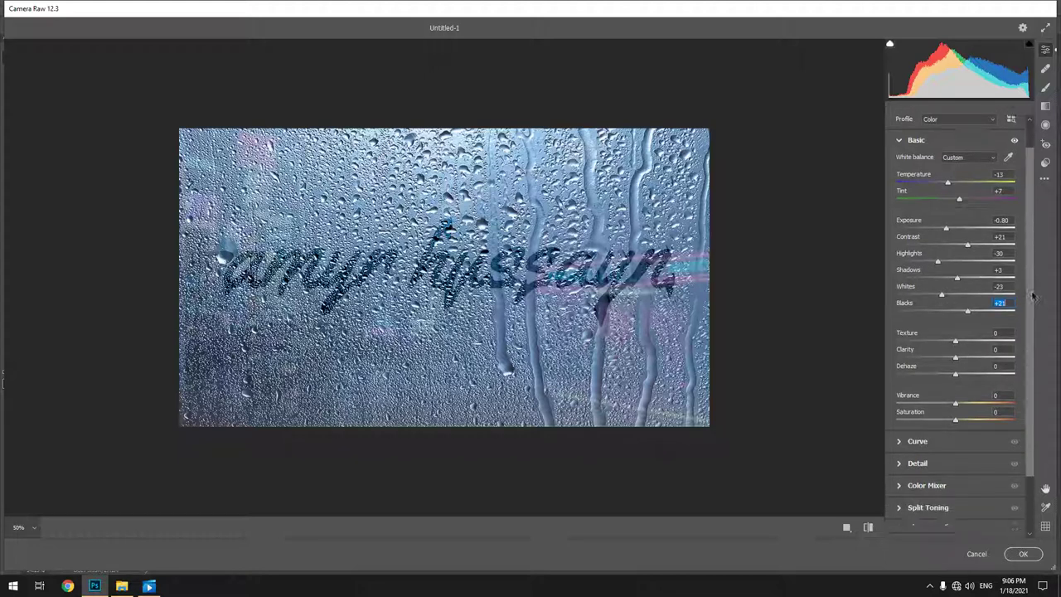
# Step: Set Texture to -10 and Clarity to -20
pyautogui.moveTo(955, 292); pyautogui.dragTo(865, 302)
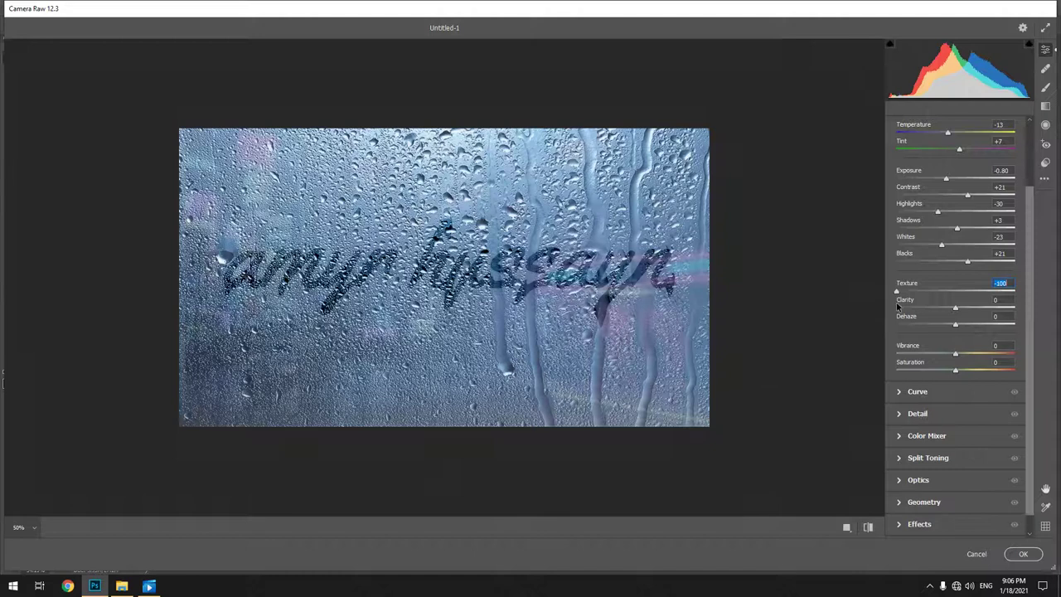
pyautogui.moveTo(866, 302); pyautogui.dragTo(1059, 292)
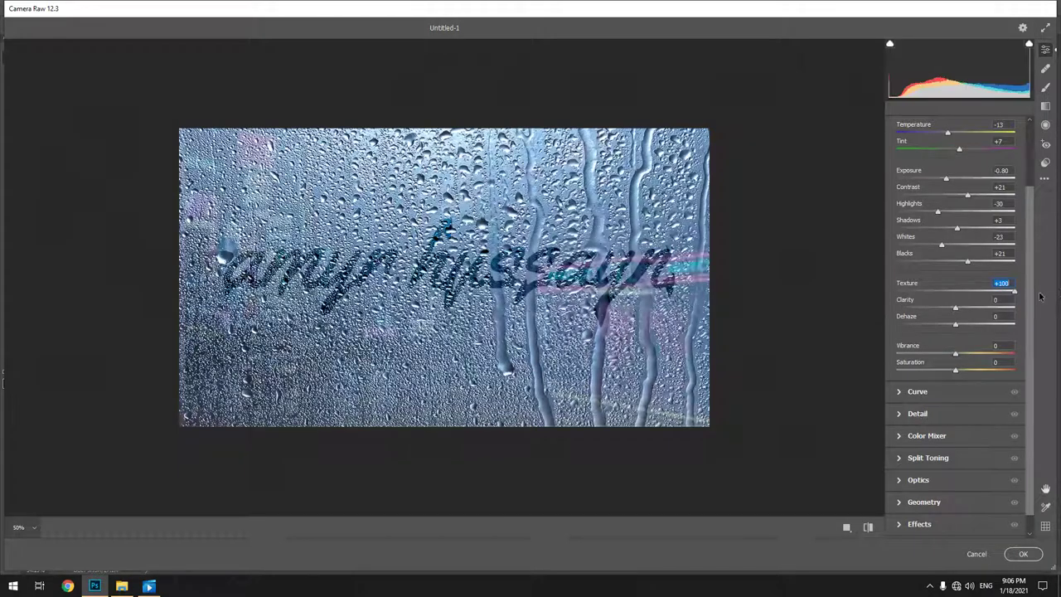
pyautogui.moveTo(976, 308); pyautogui.dragTo(951, 315)
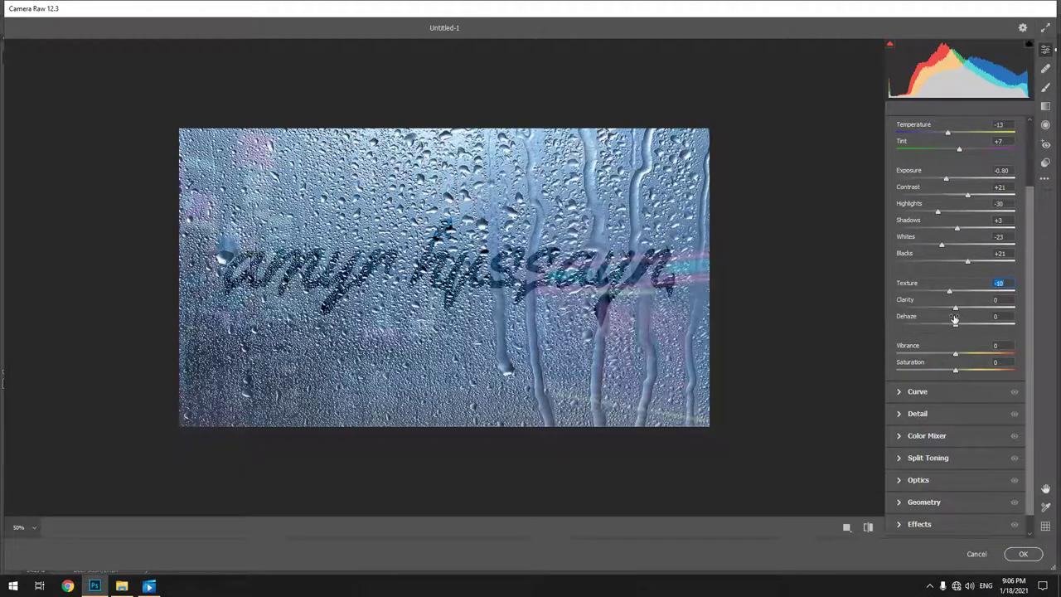
pyautogui.moveTo(954, 307)
pyautogui.mouseDown()
pyautogui.moveTo(984, 309)
pyautogui.moveTo(942, 320)
pyautogui.moveTo(968, 326)
pyautogui.mouseUp()
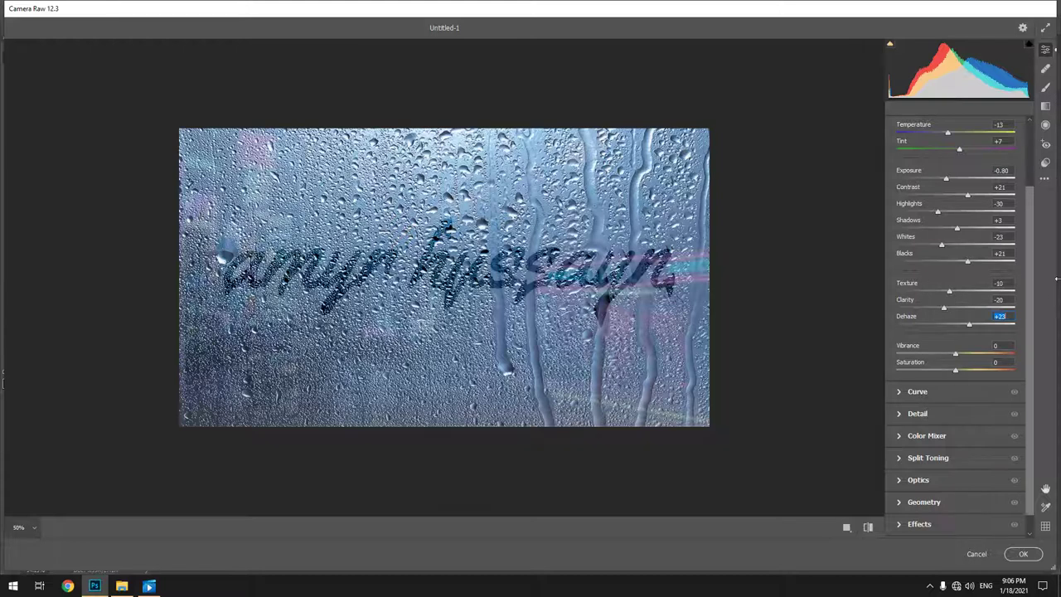
# Step: Try the saturation extremes, then settle Saturation at +7
pyautogui.scroll(-1, 1032, 335)
pyautogui.scroll(-2, 1032, 335)
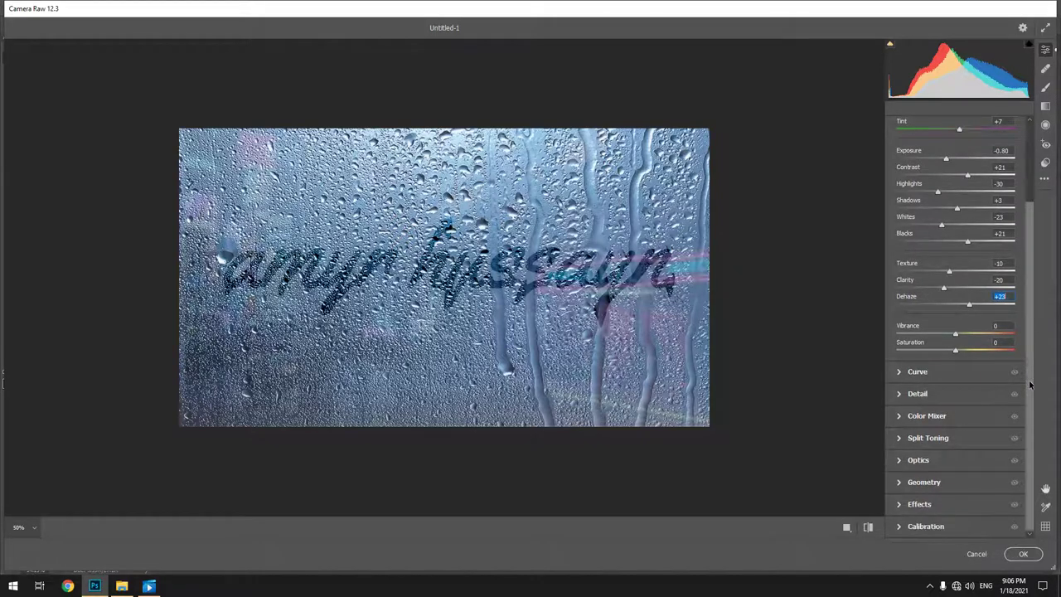
pyautogui.moveTo(955, 350); pyautogui.dragTo(1014, 350)
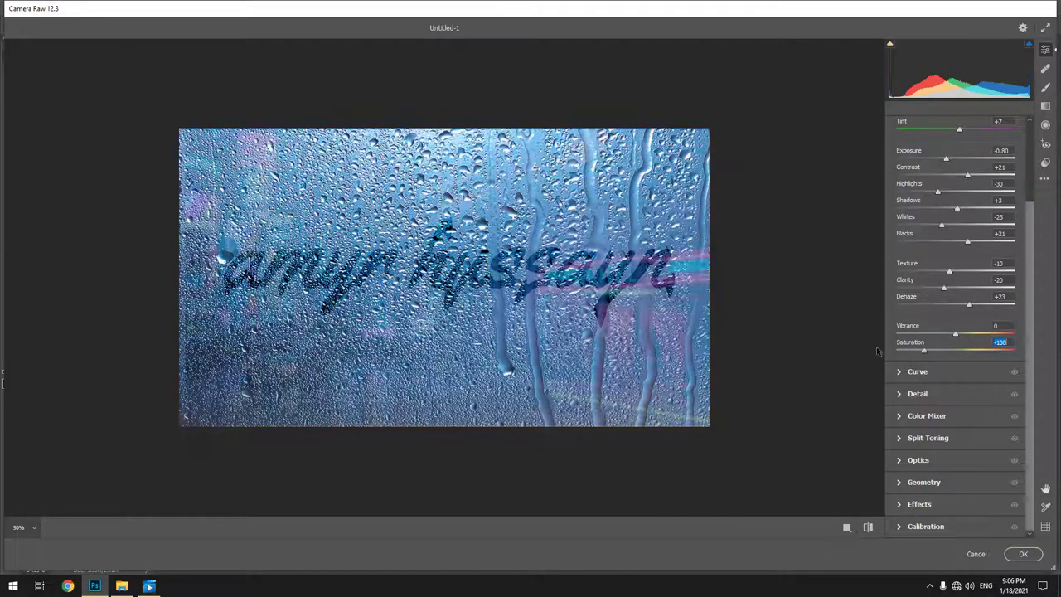
pyautogui.moveTo(1013, 349); pyautogui.dragTo(841, 357)
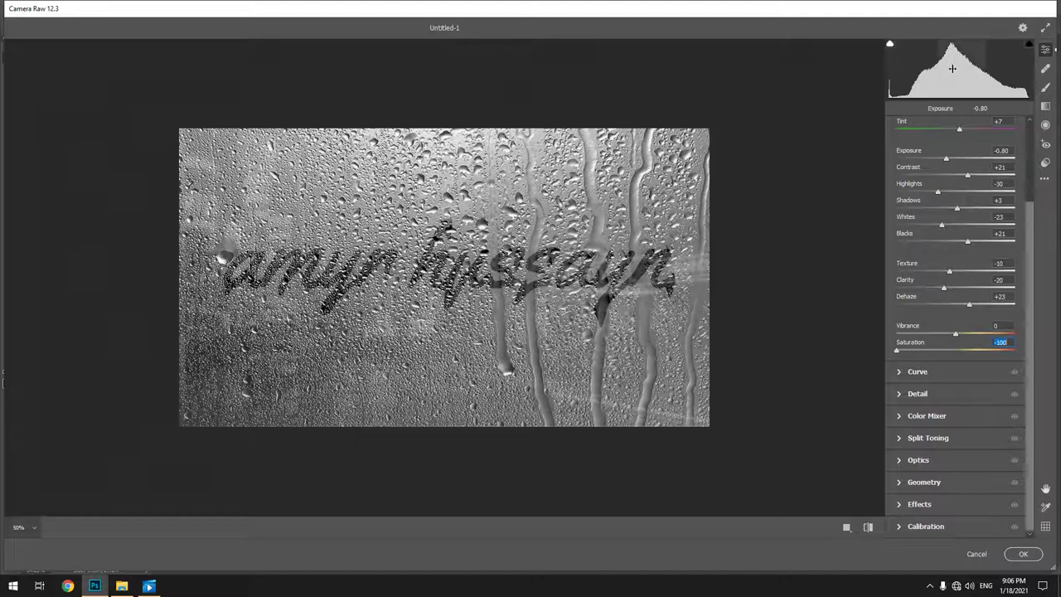
pyautogui.moveTo(901, 350)
pyautogui.mouseDown()
pyautogui.moveTo(1014, 350)
pyautogui.moveTo(958, 350)
pyautogui.mouseUp()
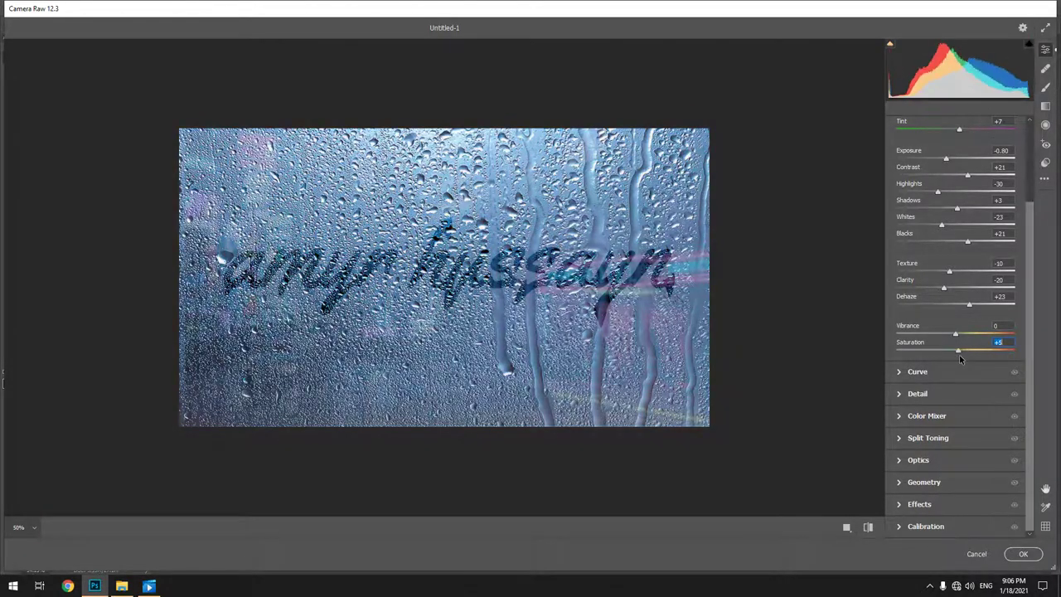
pyautogui.moveTo(960, 354); pyautogui.dragTo(962, 355)
# Step: Set Detail sharpening to 15
pyautogui.click(899, 394)
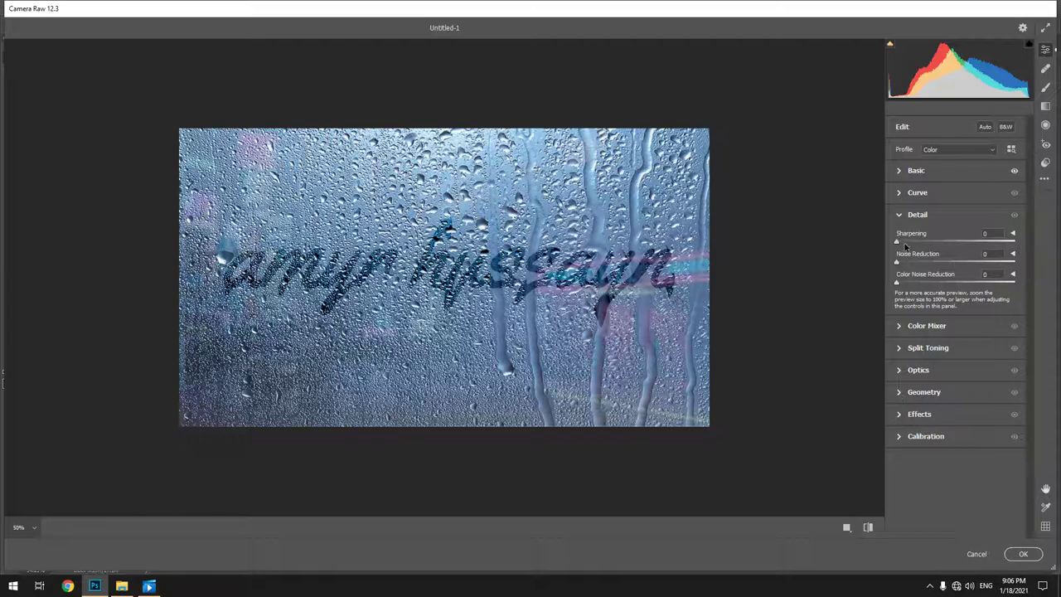
pyautogui.moveTo(897, 242); pyautogui.dragTo(908, 242)
pyautogui.click(898, 218)
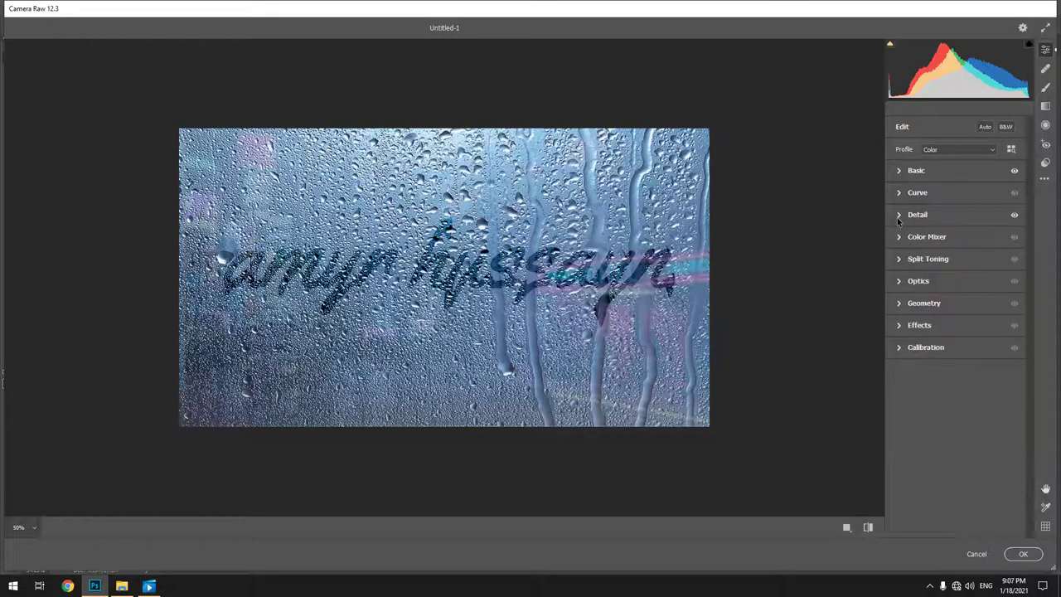
# Step: Test the Color Mixer Reds hue at -100 and +100, then reset it to 0
pyautogui.click(897, 237)
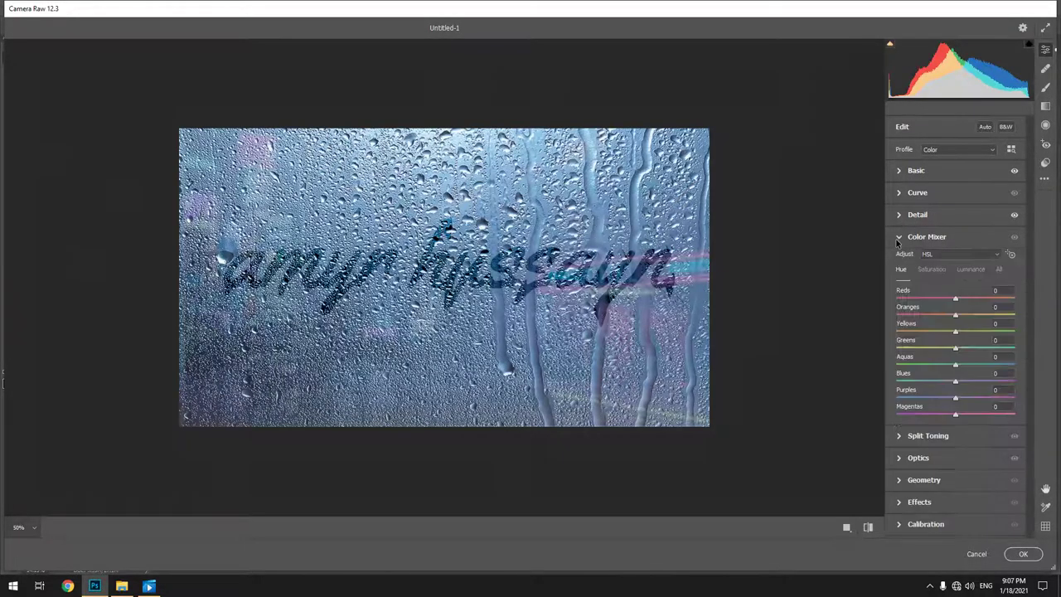
pyautogui.click(955, 301)
pyautogui.write('-100')
pyautogui.press('Return')
pyautogui.write('100')
pyautogui.press('Return')
pyautogui.write('0')
pyautogui.press('Return')
pyautogui.click(899, 237)
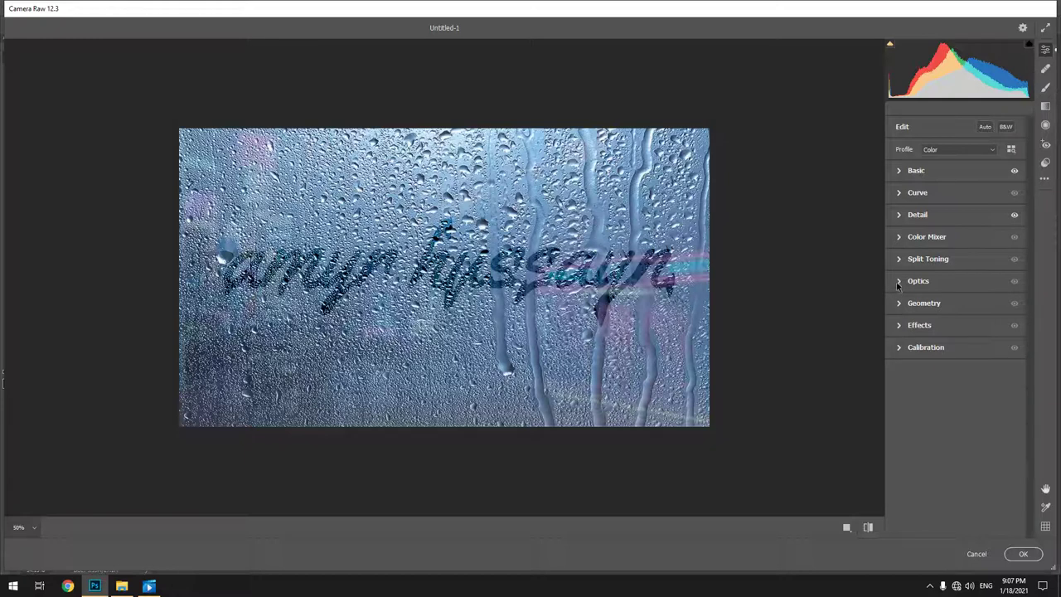
# Step: Add a -36 vignette in the Effects section
pyautogui.click(898, 325)
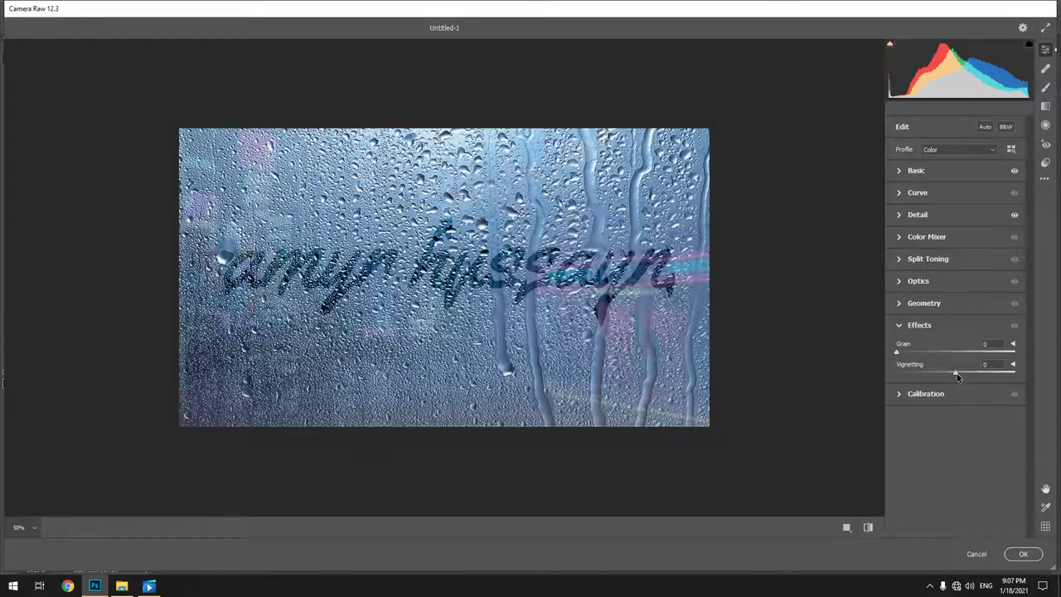
pyautogui.moveTo(953, 377)
pyautogui.mouseDown()
pyautogui.moveTo(863, 375)
pyautogui.moveTo(1038, 379)
pyautogui.moveTo(948, 373)
pyautogui.mouseUp()
pyautogui.hotkey('shift', 'Down')
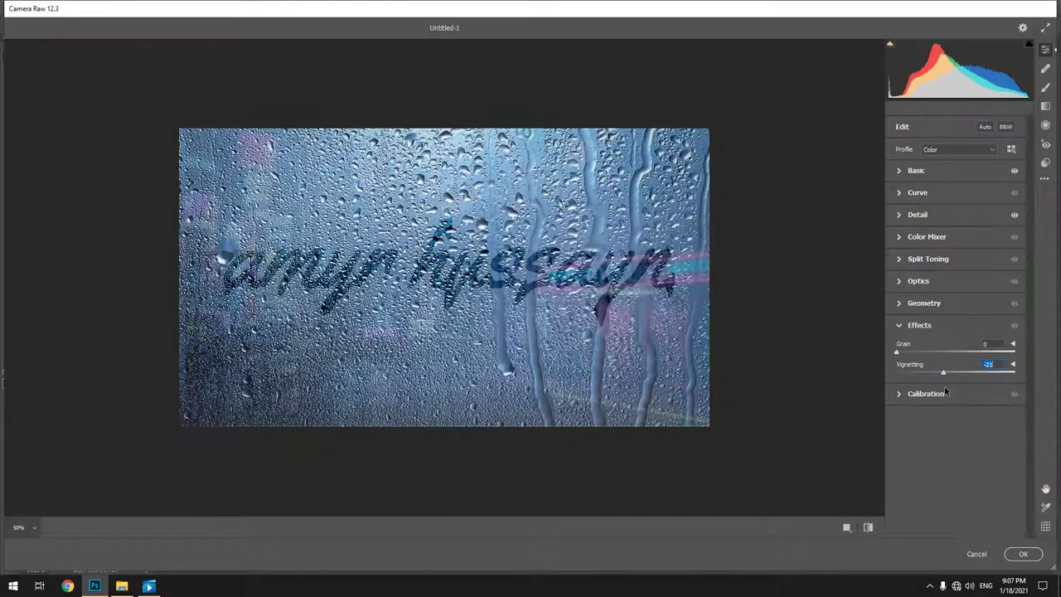
pyautogui.moveTo(942, 391); pyautogui.dragTo(937, 390)
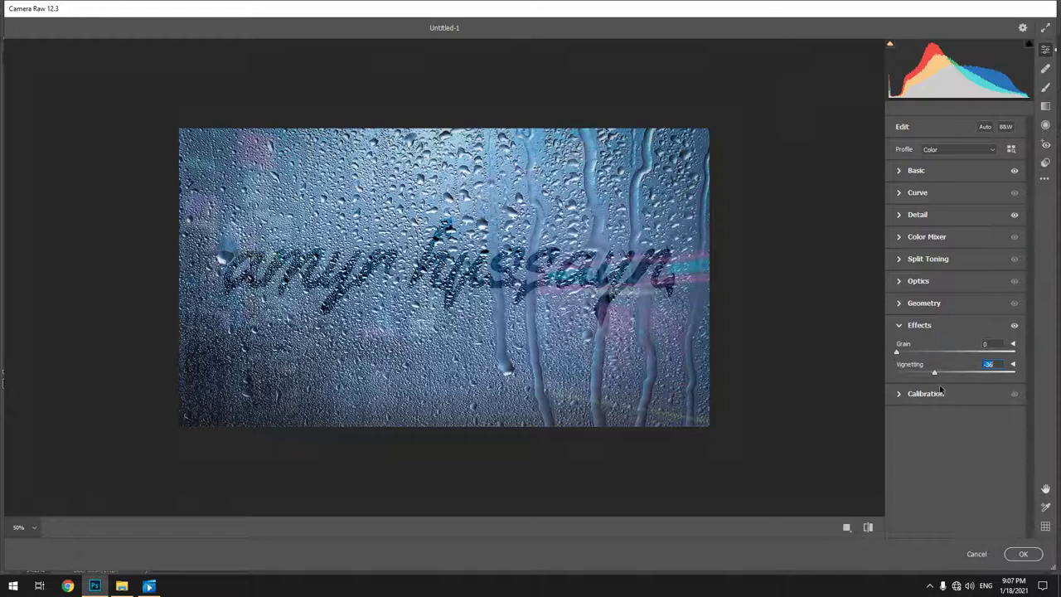
# Step: Experiment with the Red, Green and Blue Primary hues, reset them to 0, and apply the grade
pyautogui.click(899, 327)
pyautogui.click(898, 348)
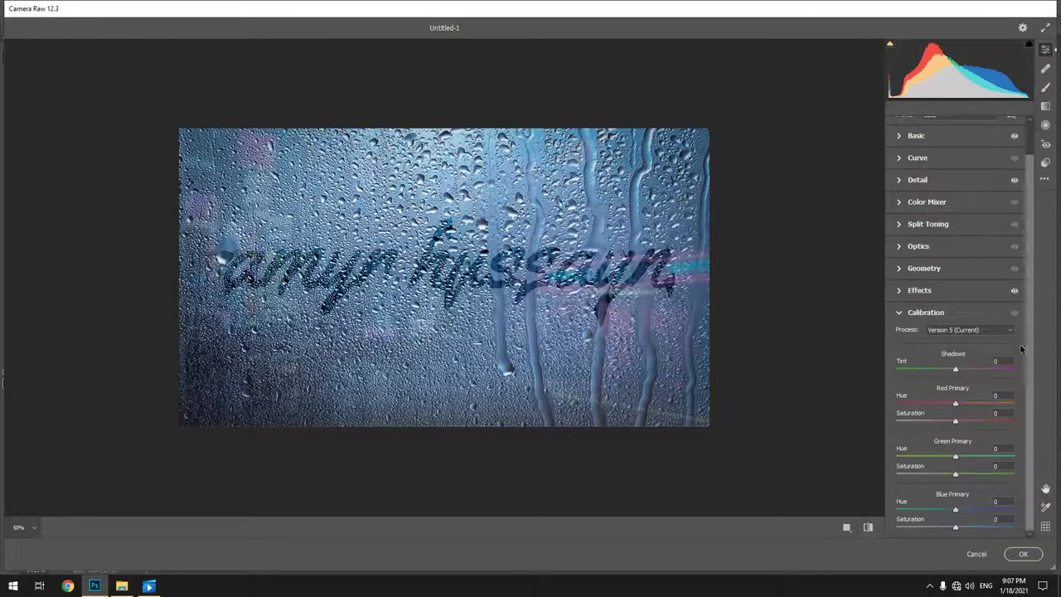
pyautogui.moveTo(955, 455)
pyautogui.mouseDown()
pyautogui.moveTo(1050, 458)
pyautogui.moveTo(958, 458)
pyautogui.mouseUp()
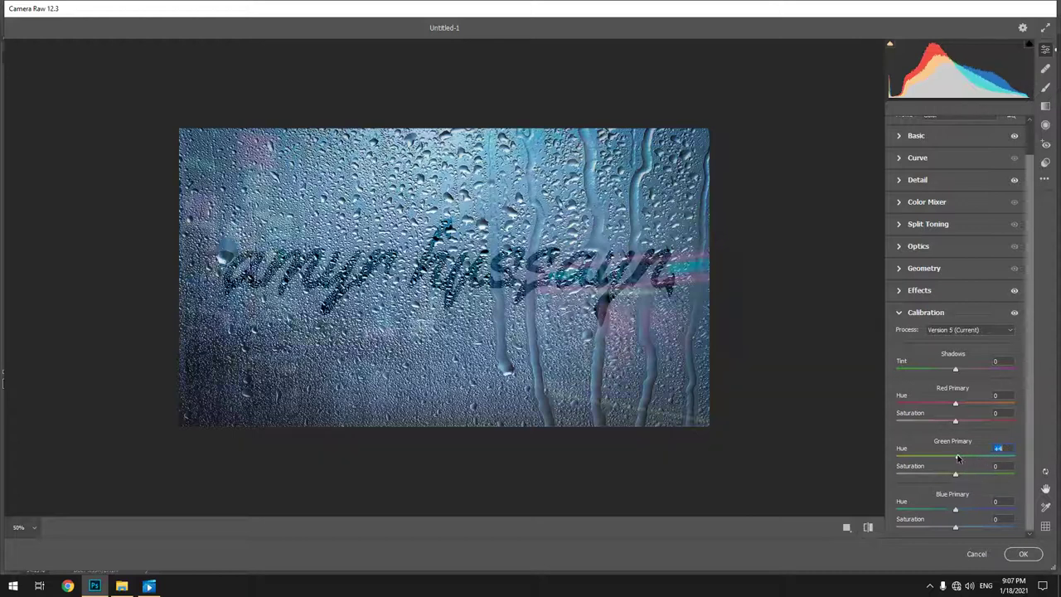
pyautogui.moveTo(958, 403); pyautogui.dragTo(1041, 406)
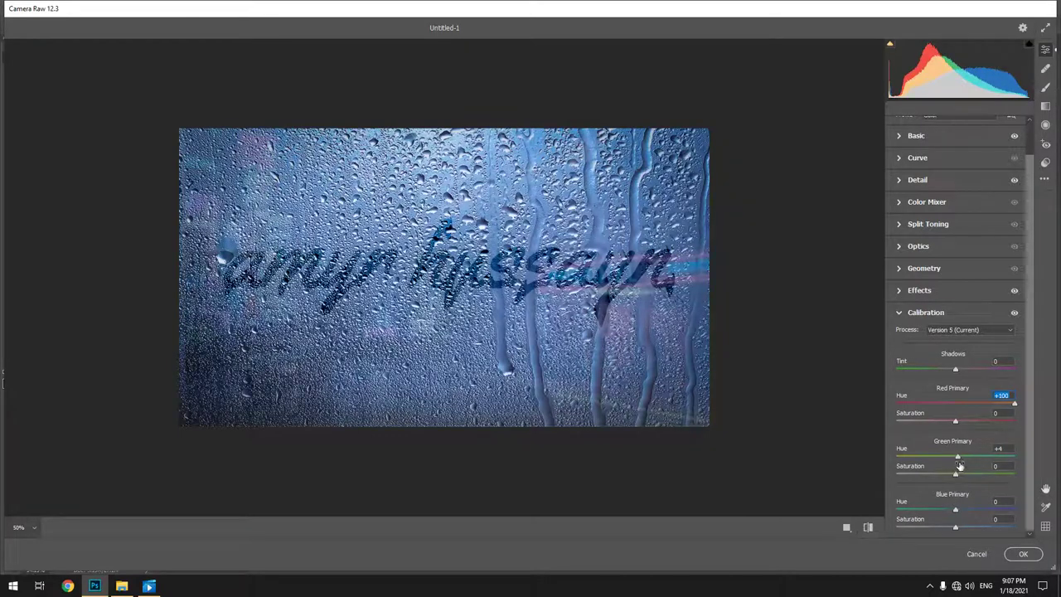
pyautogui.moveTo(954, 509); pyautogui.dragTo(823, 522)
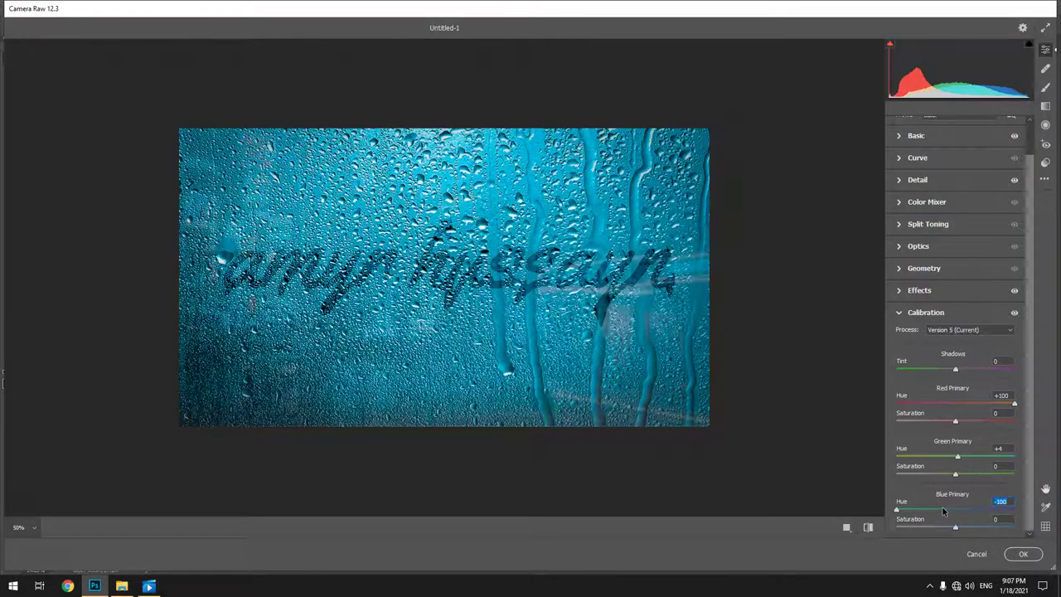
pyautogui.doubleClick(980, 505)
pyautogui.moveTo(957, 457); pyautogui.dragTo(876, 457)
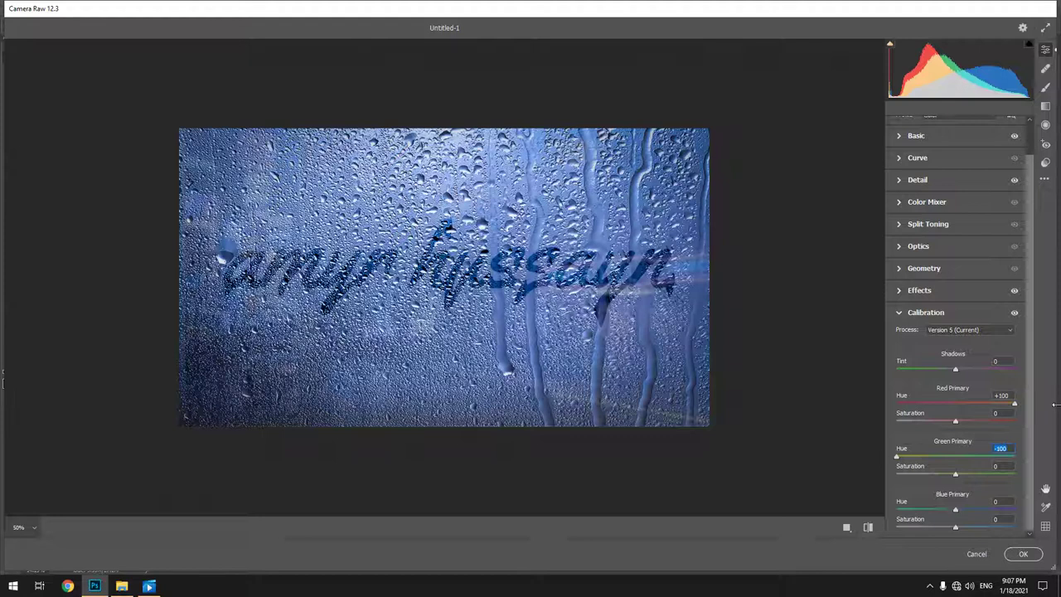
pyautogui.write('0')
pyautogui.click(1001, 396)
pyautogui.write('0')
pyautogui.click(1022, 553)
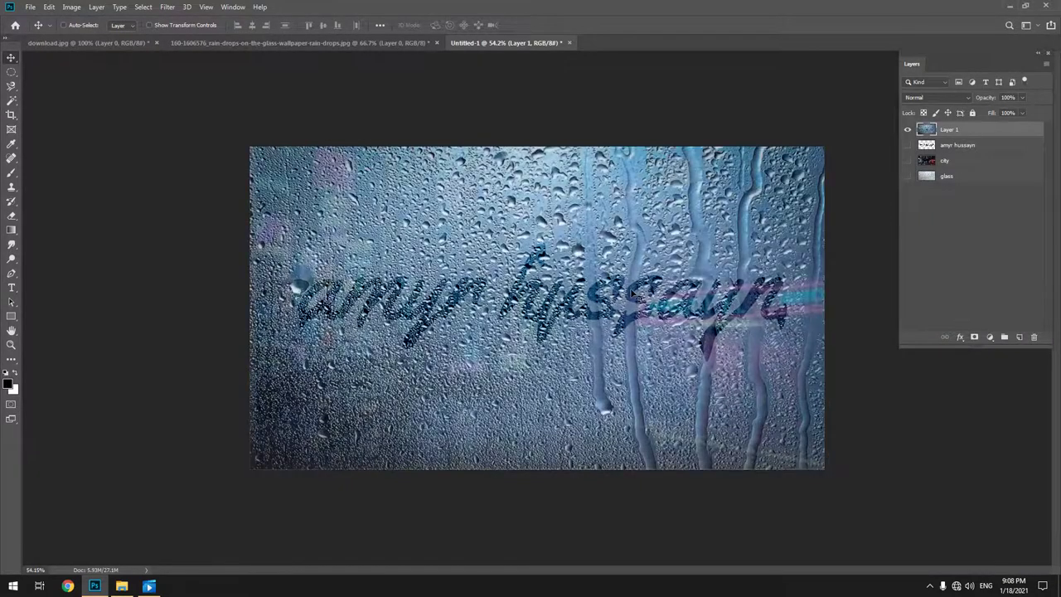
# Step: Turn on visibility for the name, city and glass layers beneath Layer 1
pyautogui.scroll(-3, 700, 253)
pyautogui.scroll(-3, 700, 252)
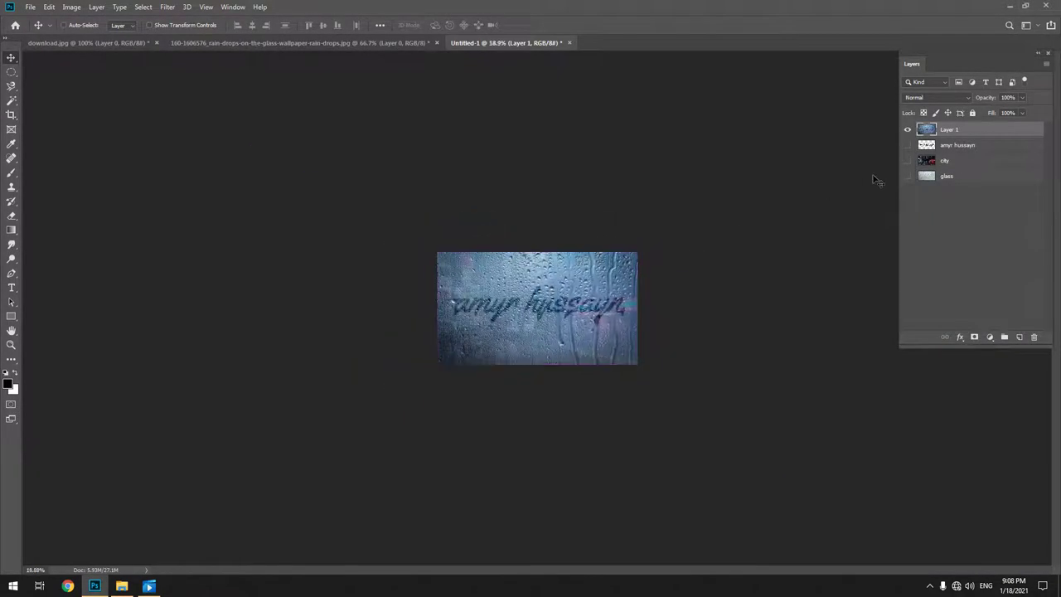
pyautogui.moveTo(906, 145); pyautogui.dragTo(907, 176)
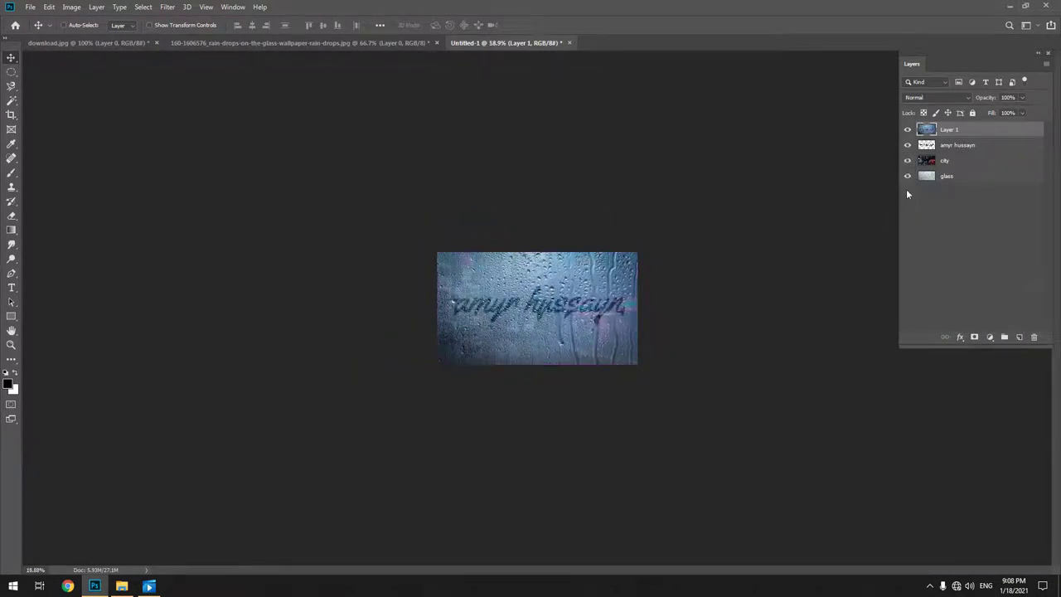
# Step: Toggle graded Layer 1 off and on to compare before and after, then open the File menu
pyautogui.click(907, 130)
pyautogui.click(907, 130)
pyautogui.click(906, 129)
pyautogui.scroll(2, 605, 323)
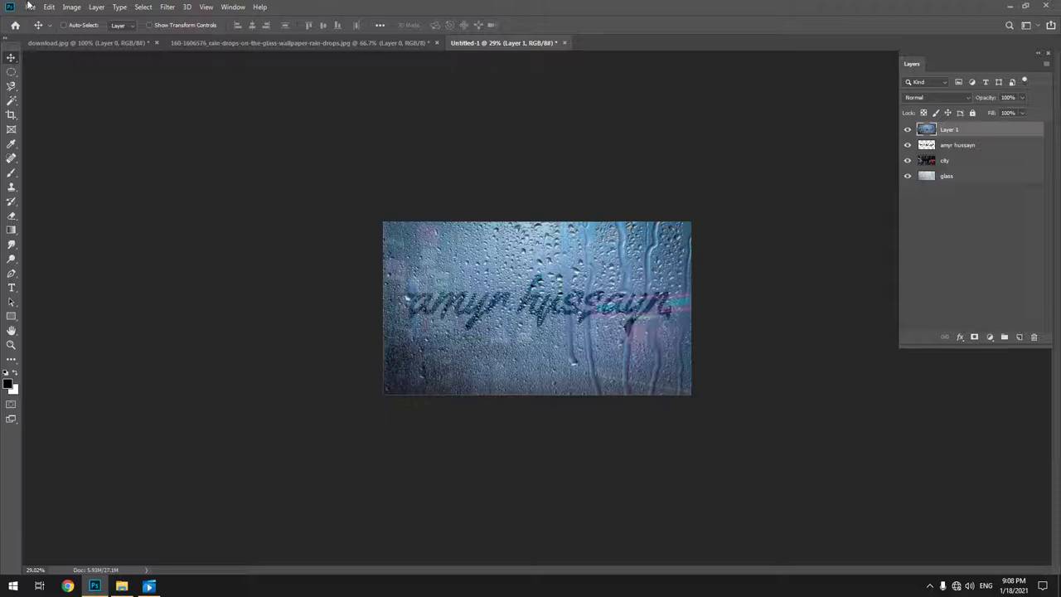
pyautogui.click(29, 5)
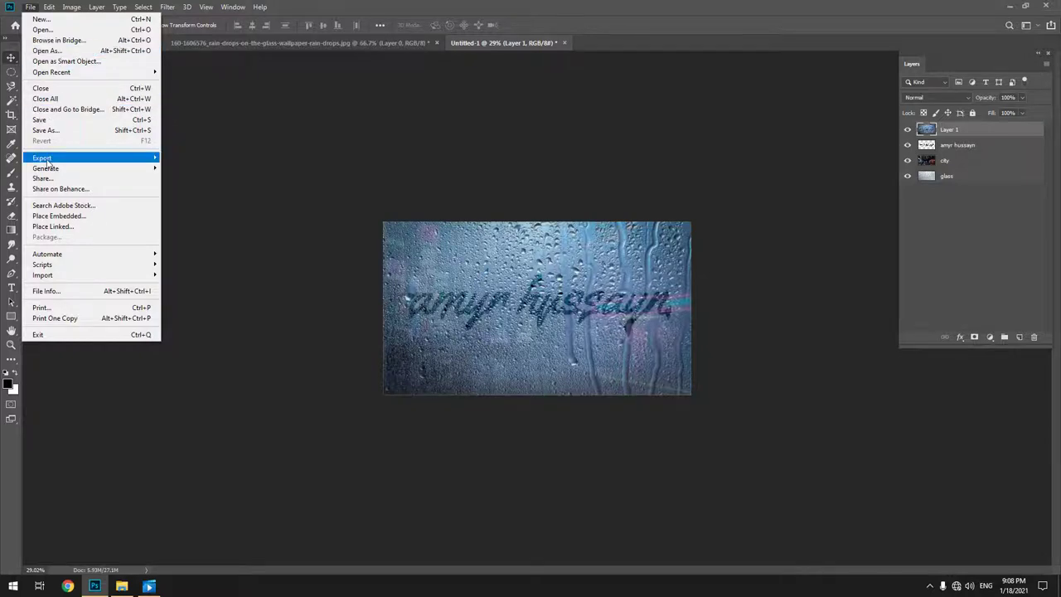
pyautogui.click(55, 131)
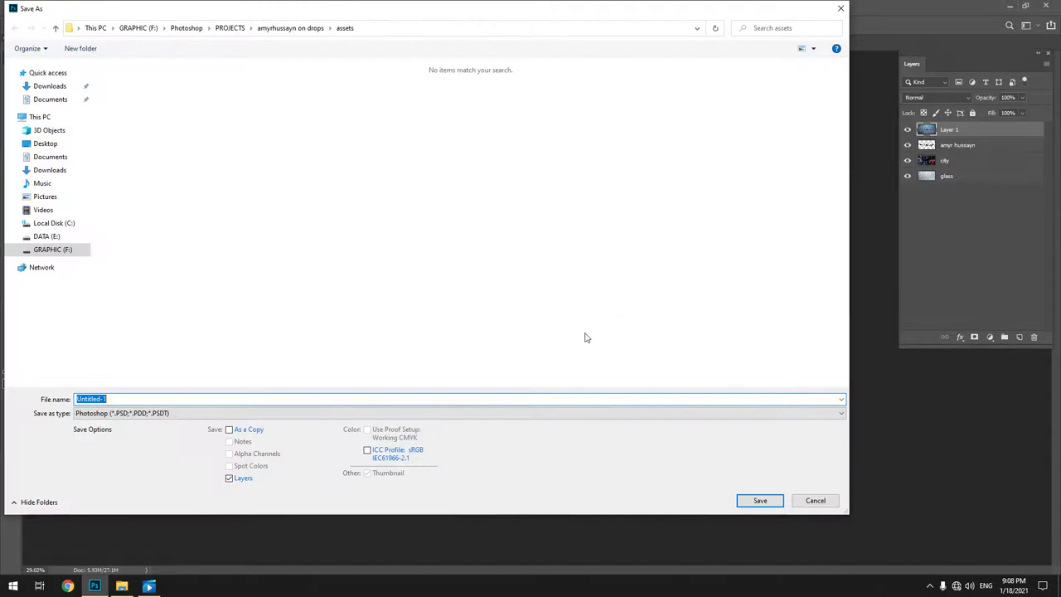
pyautogui.click(46, 143)
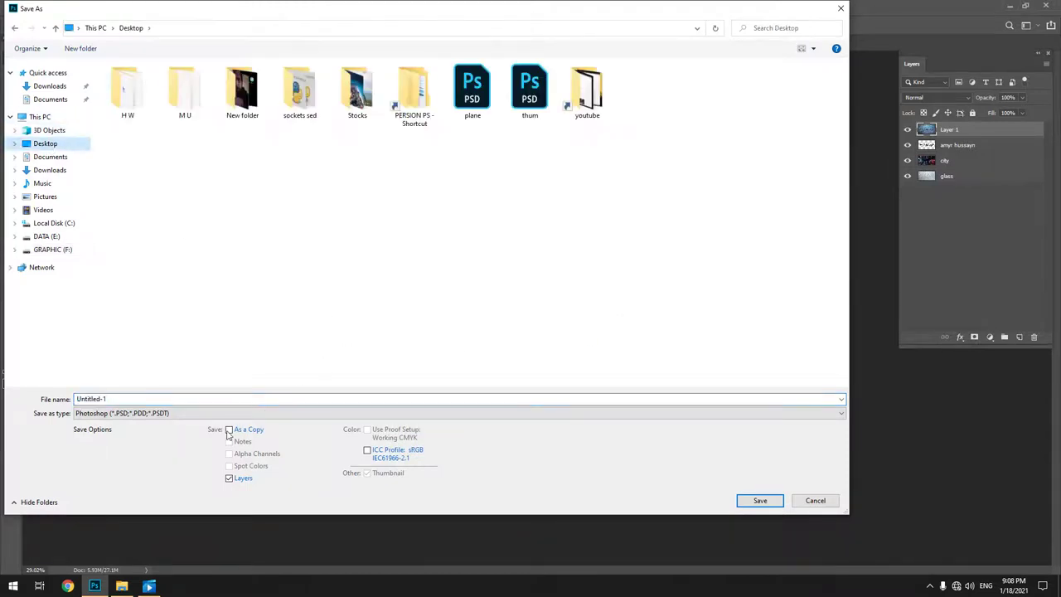
pyautogui.click(142, 411)
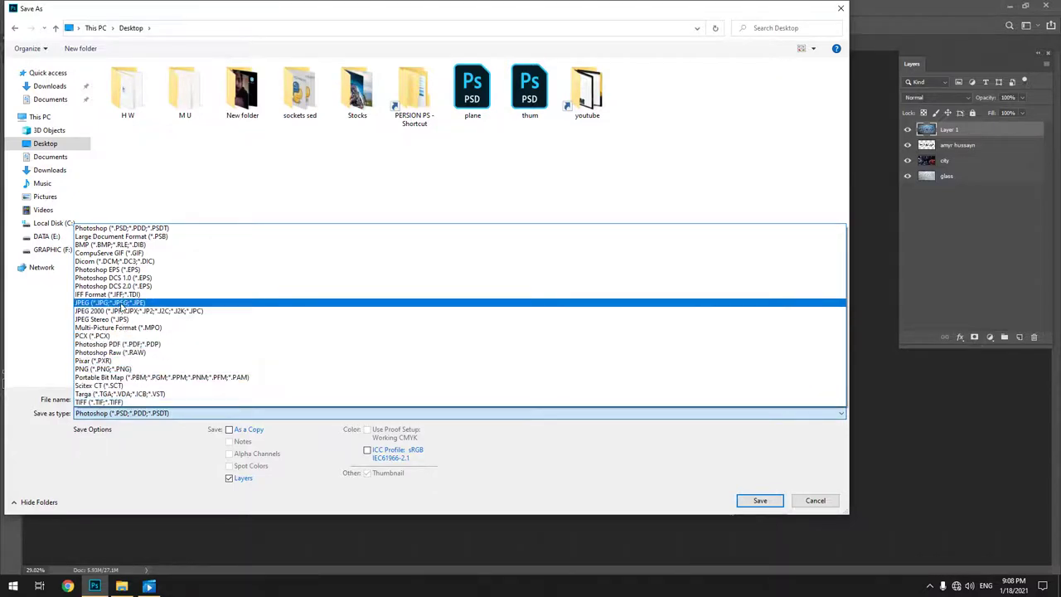
pyautogui.click(122, 303)
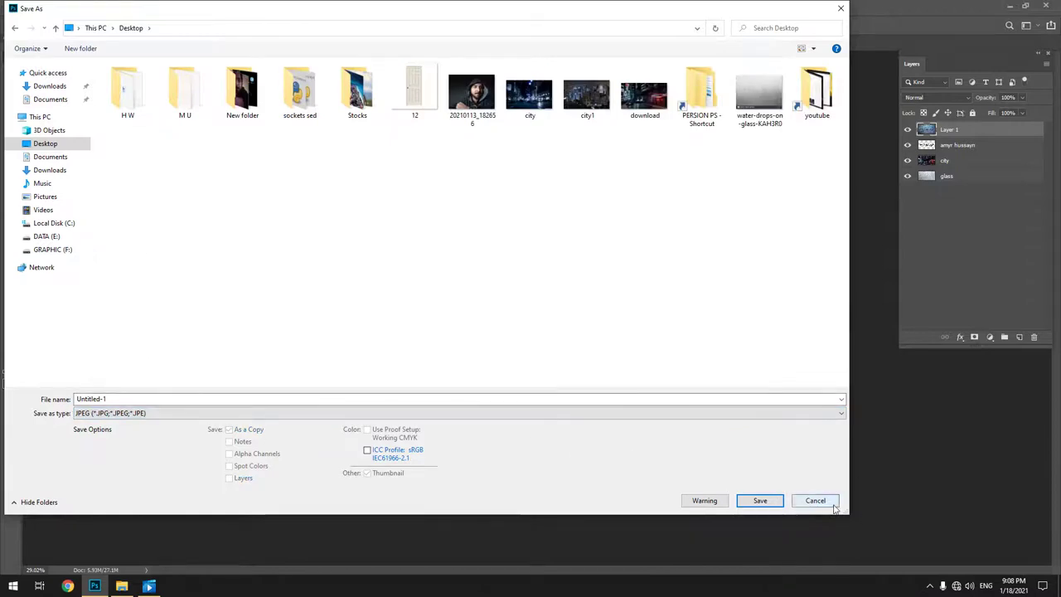
pyautogui.click(833, 505)
pyautogui.click(30, 7)
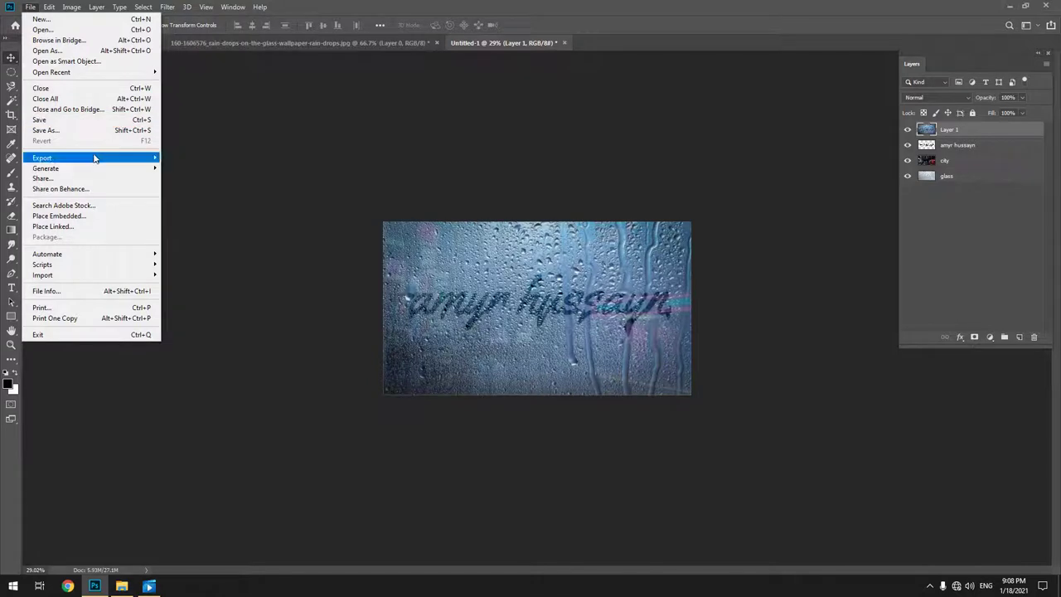
pyautogui.moveTo(42, 157)
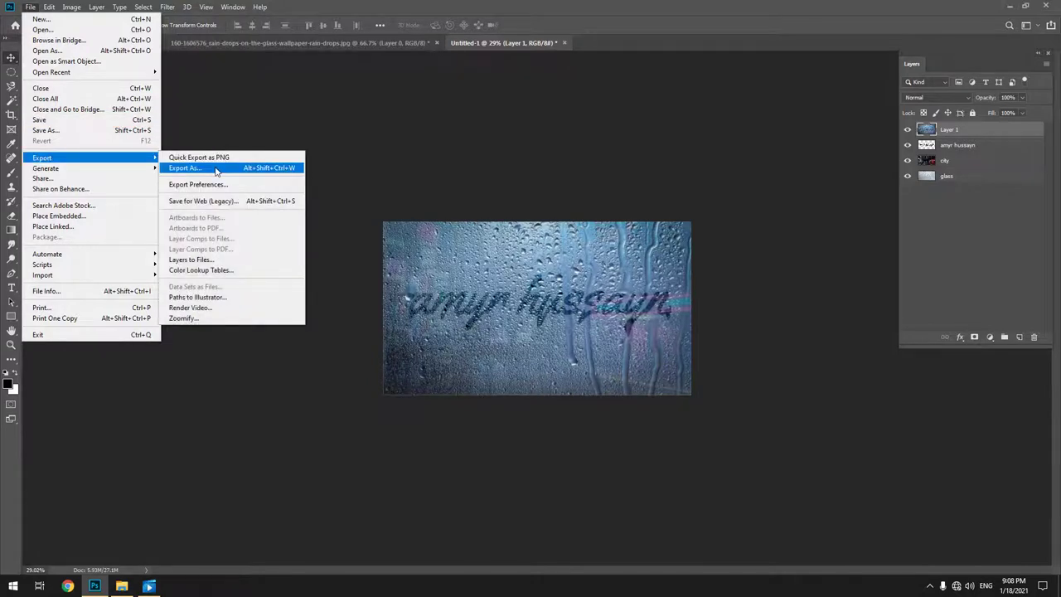
pyautogui.click(216, 171)
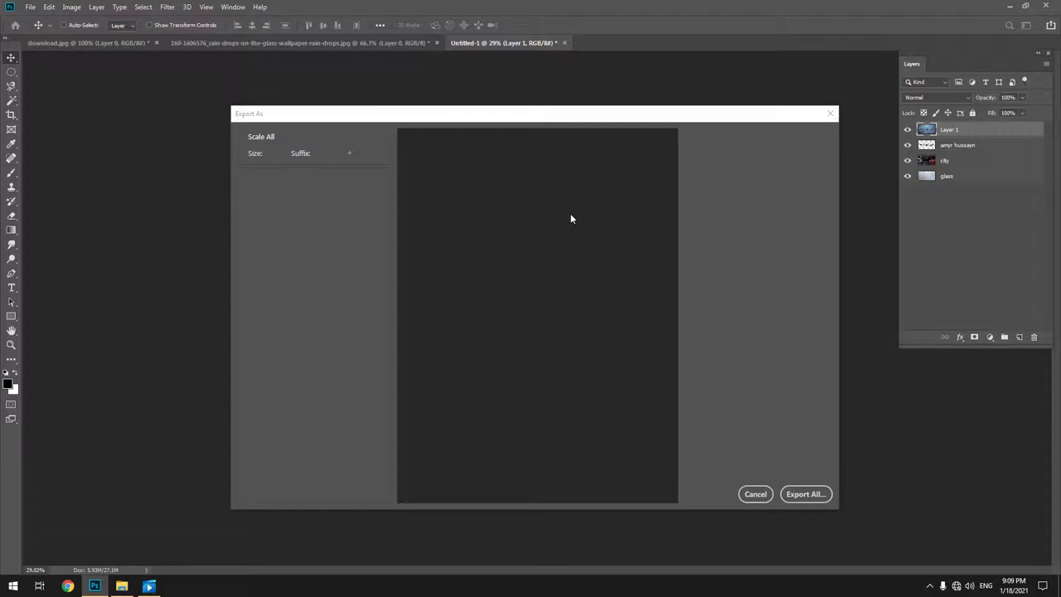
pyautogui.click(830, 114)
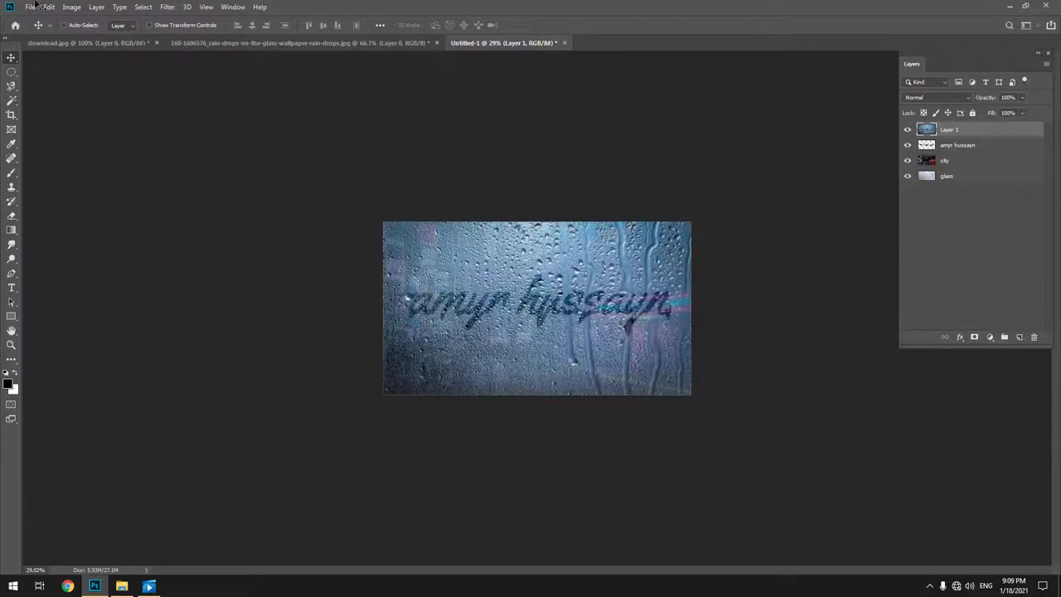
pyautogui.click(33, 8)
pyautogui.moveTo(42, 157)
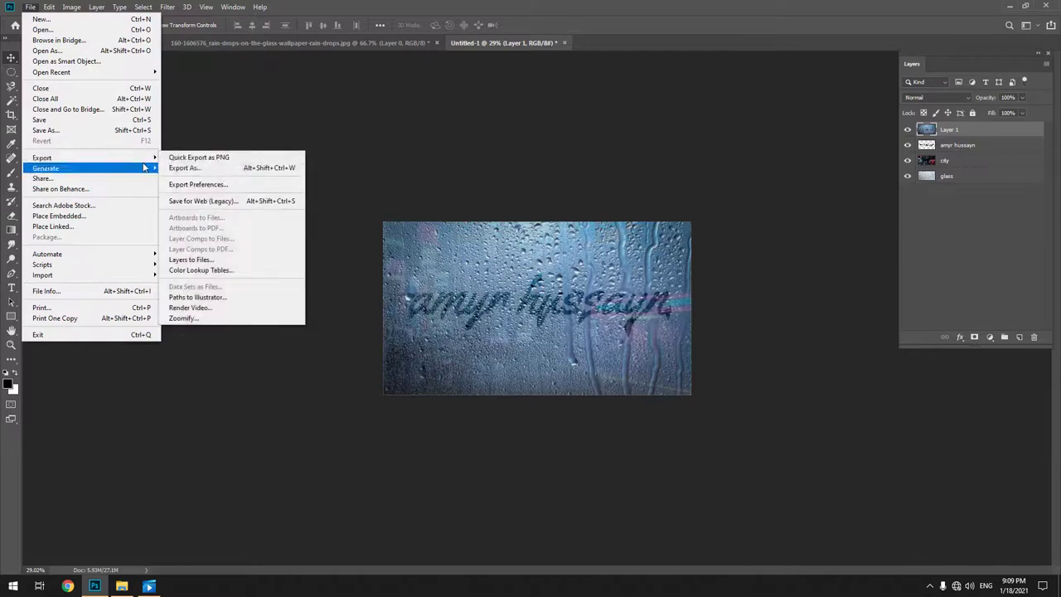
pyautogui.click(249, 202)
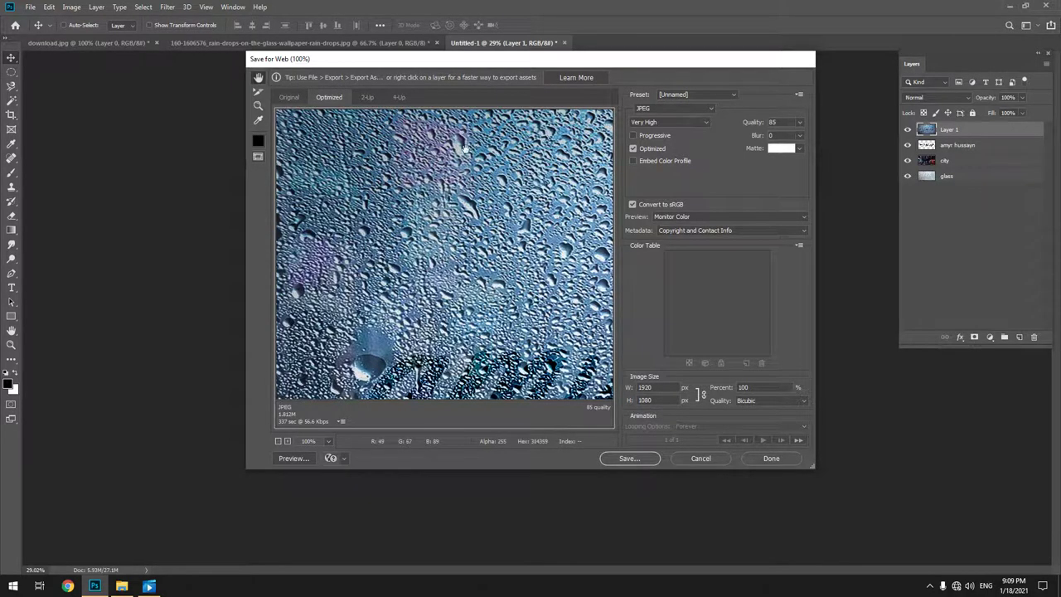
pyautogui.doubleClick(780, 122)
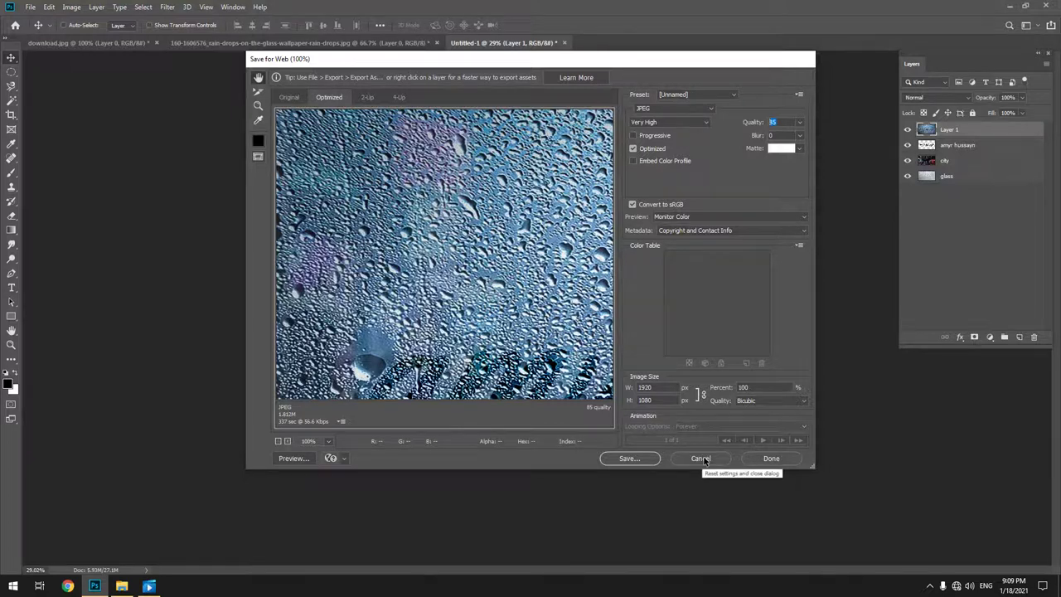
pyautogui.click(701, 459)
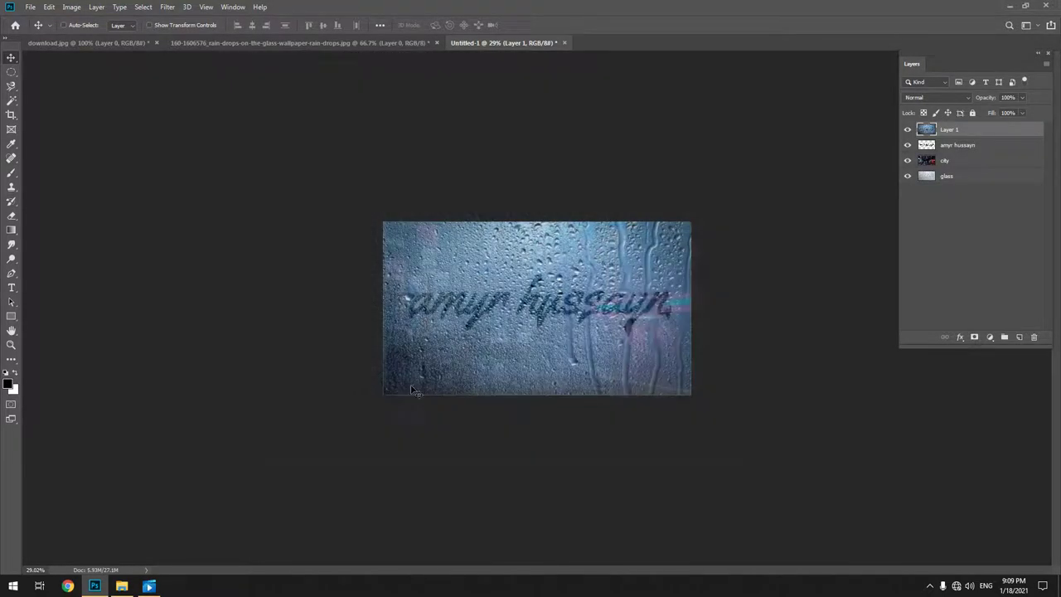